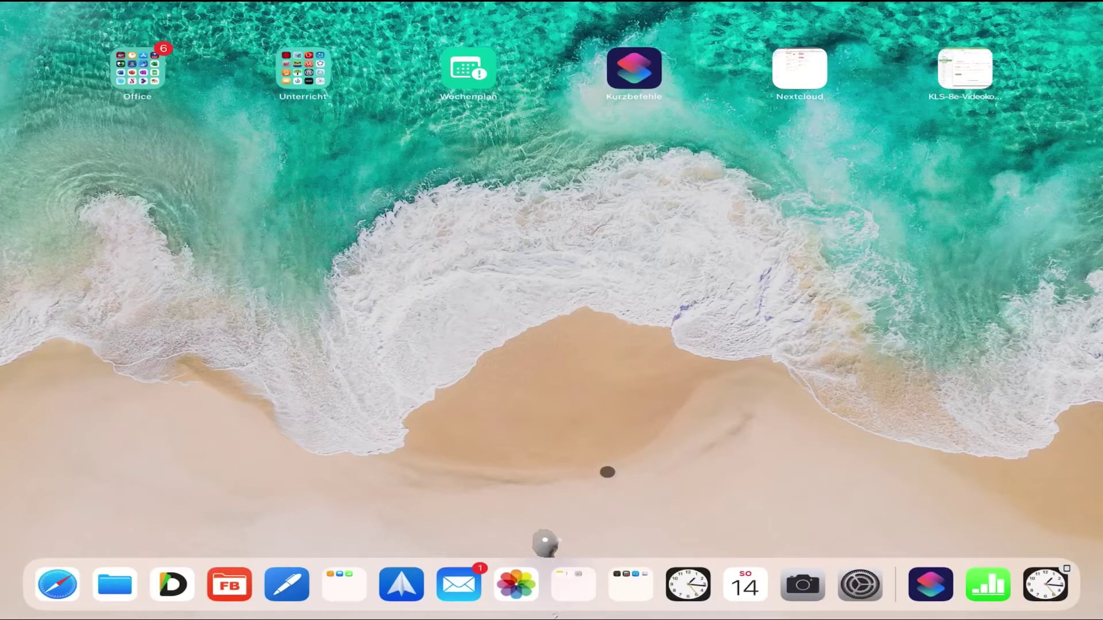
Step: Launch Keynote from Produktivität, open ipad-keynote-tutorial, and swipe the Präsentation row left
left_click(344, 584)
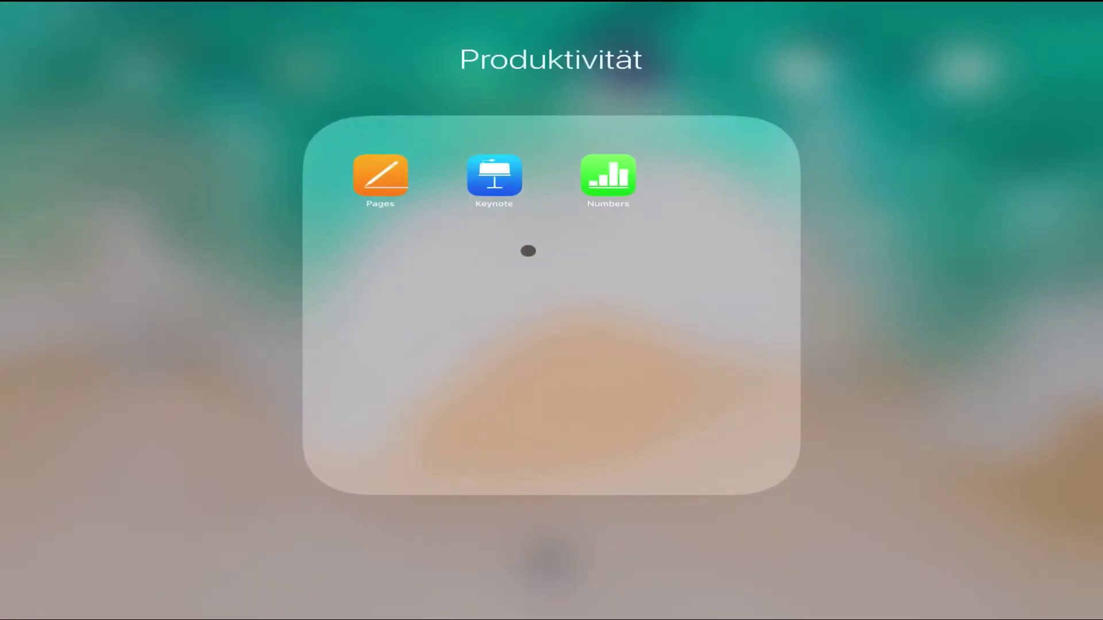
left_click(494, 175)
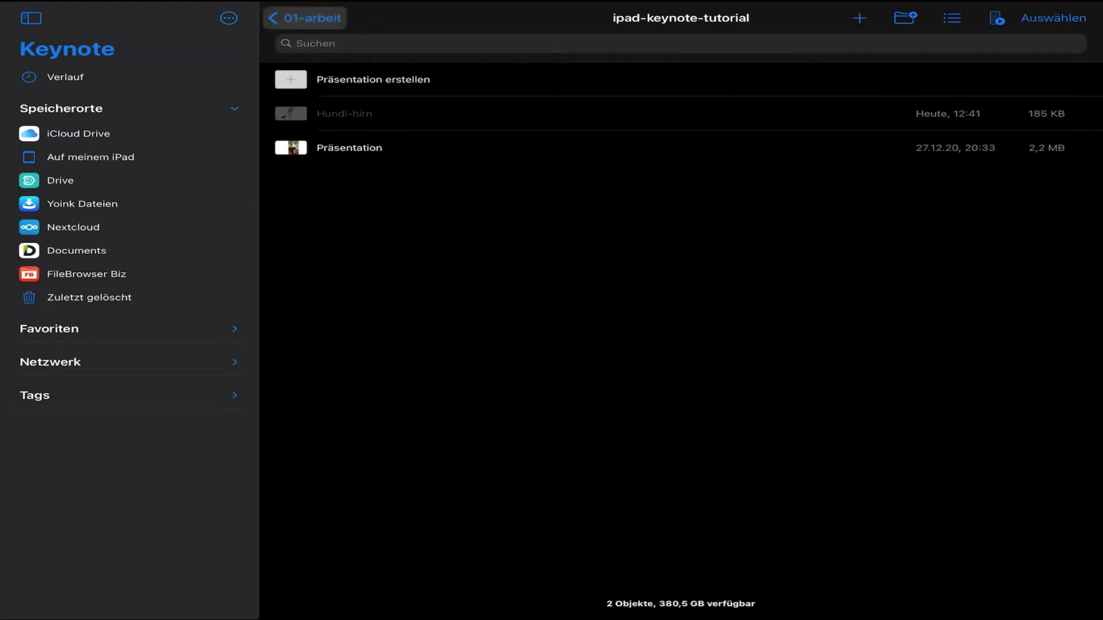
left_click(310, 18)
left_click(355, 182)
scroll(355, 183, "right", 2)
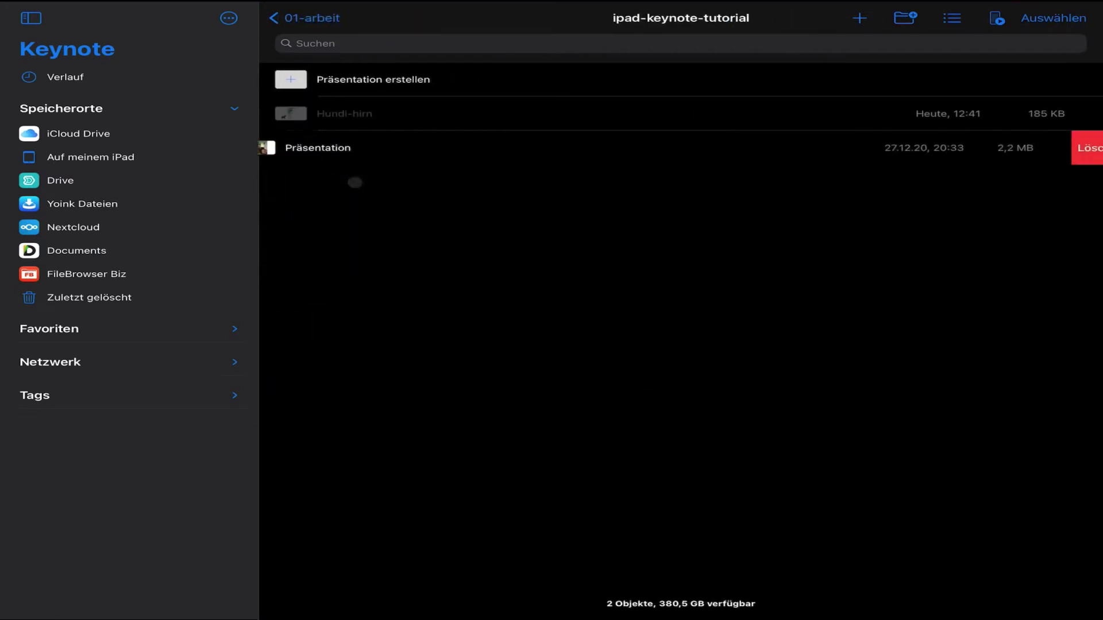
scroll(354, 182, "right", 3)
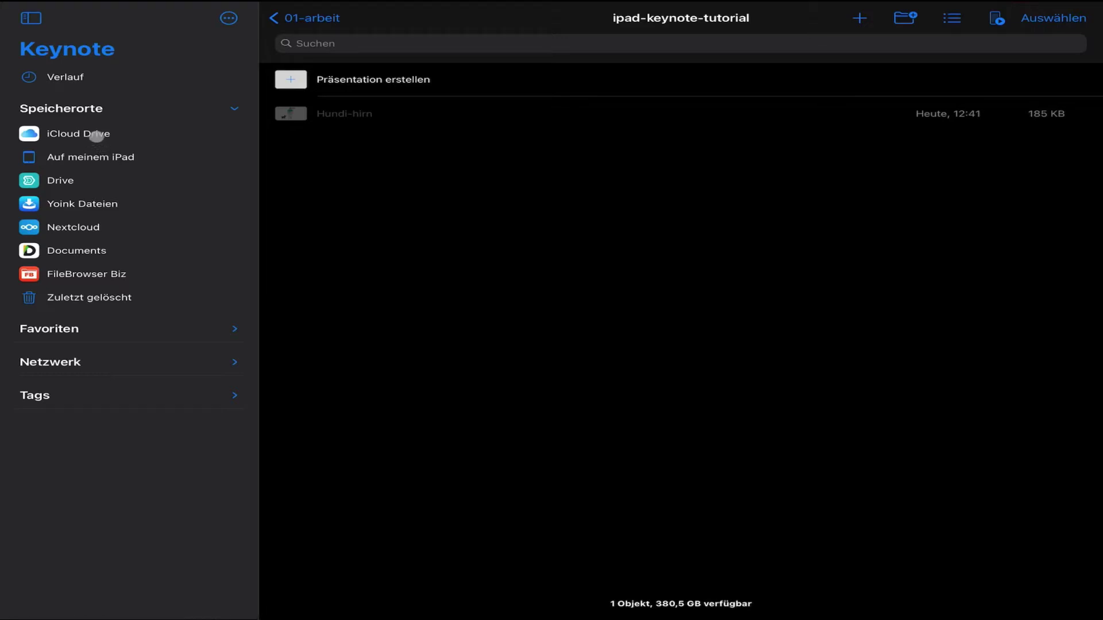
Step: Go to Auf meinem iPad > 01-arbeit > ipad-keynote-tutorial and begin a new presentation there
left_click(99, 134)
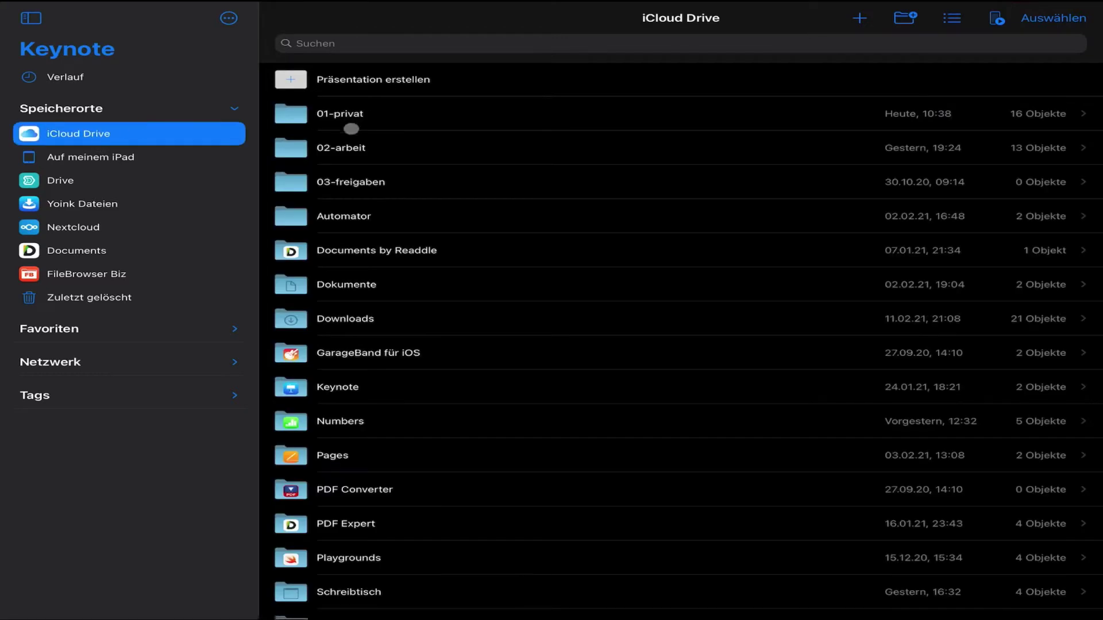
left_click(349, 387)
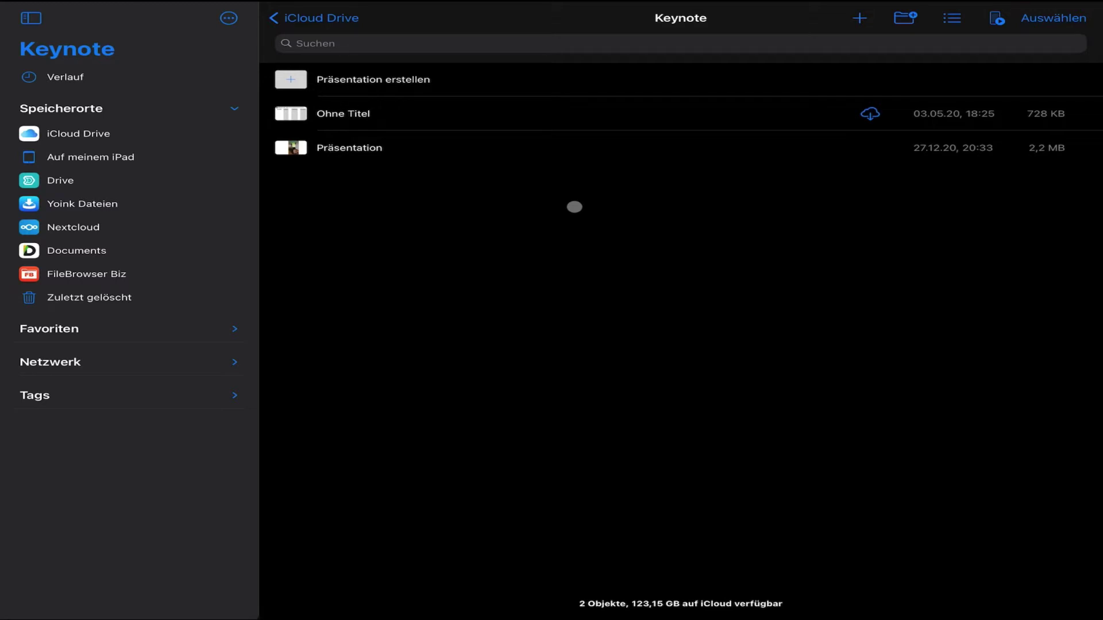
left_click(100, 157)
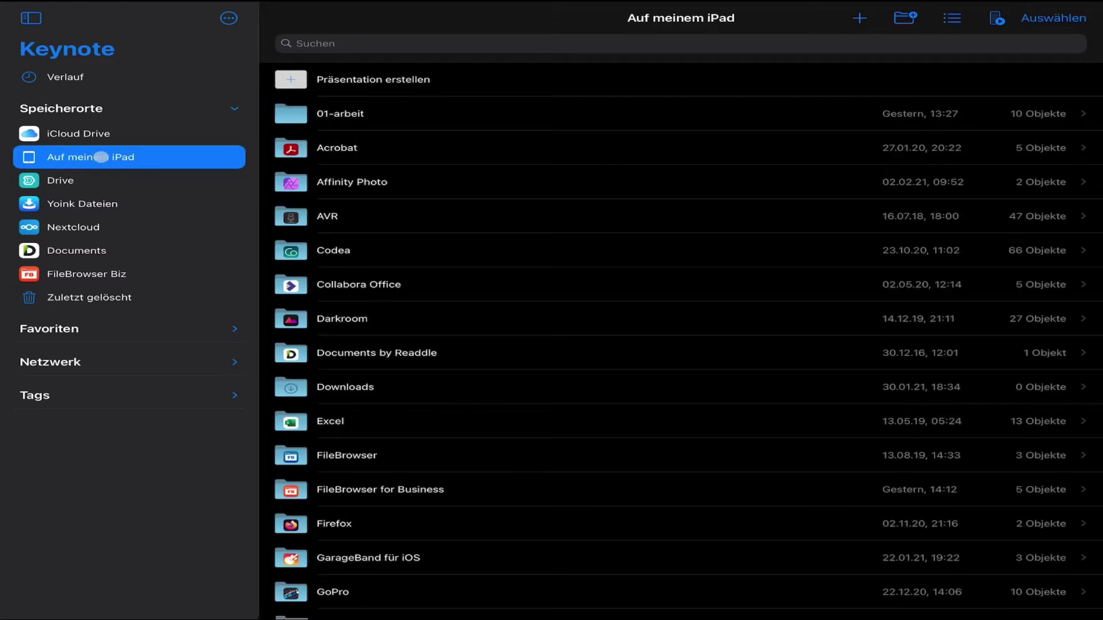
left_click(357, 114)
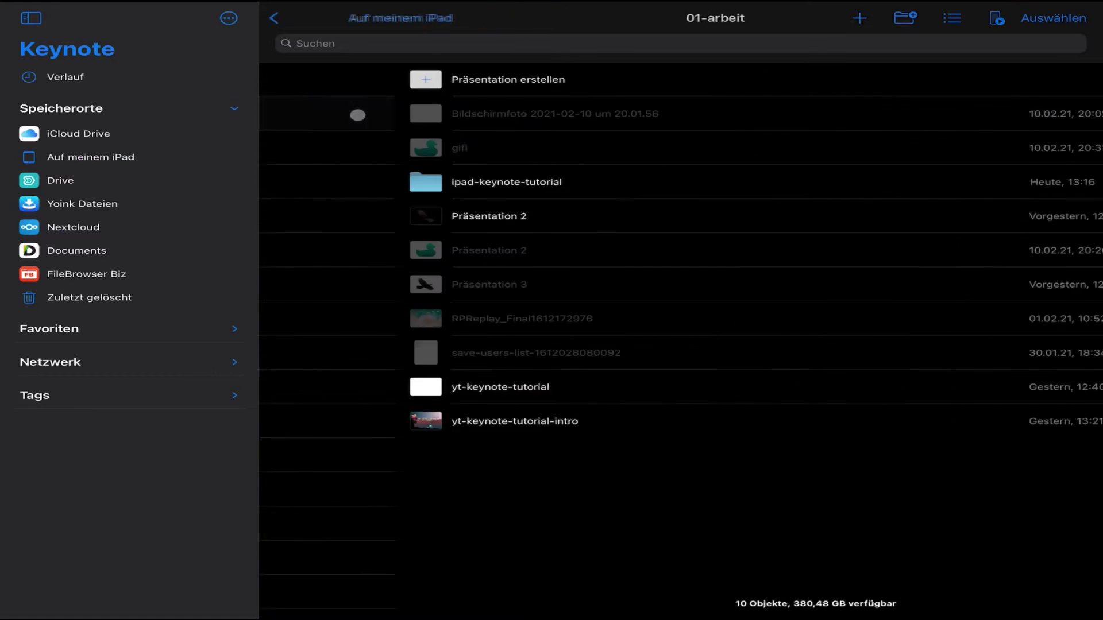
left_click(364, 183)
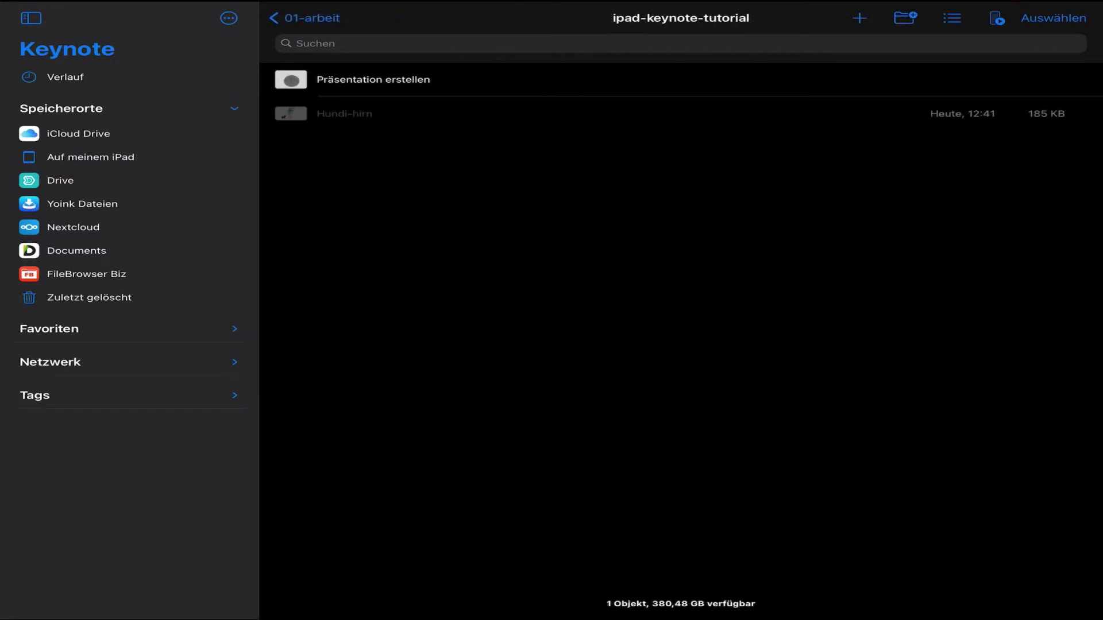
left_click(372, 80)
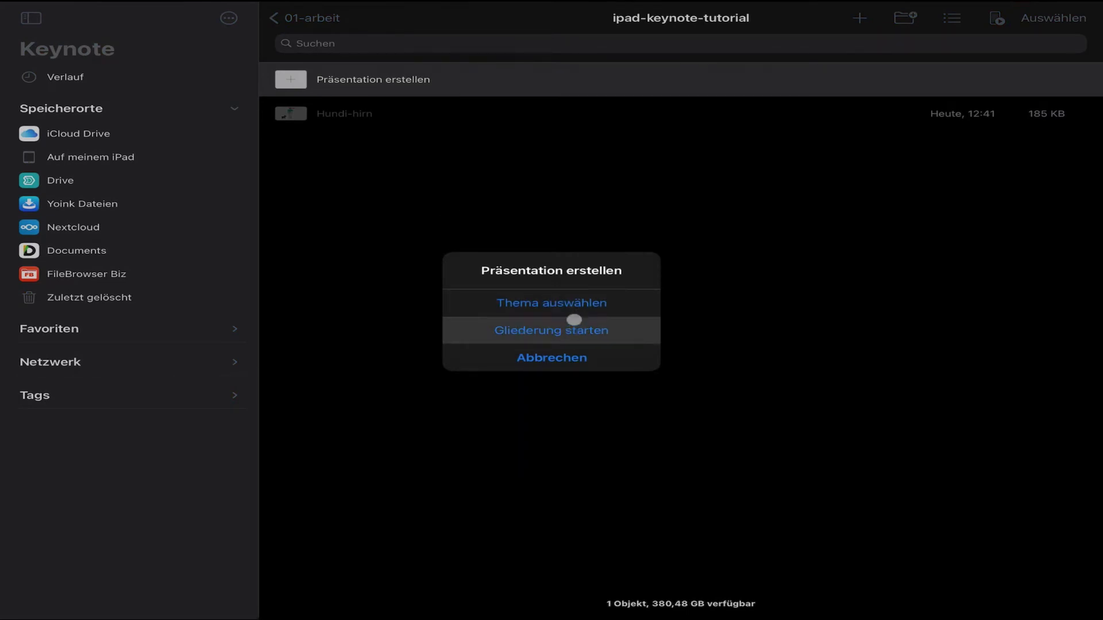
Step: Confirm the Breit 16:9 slide size and create the presentation with the Standard-Weiß theme
left_click(575, 305)
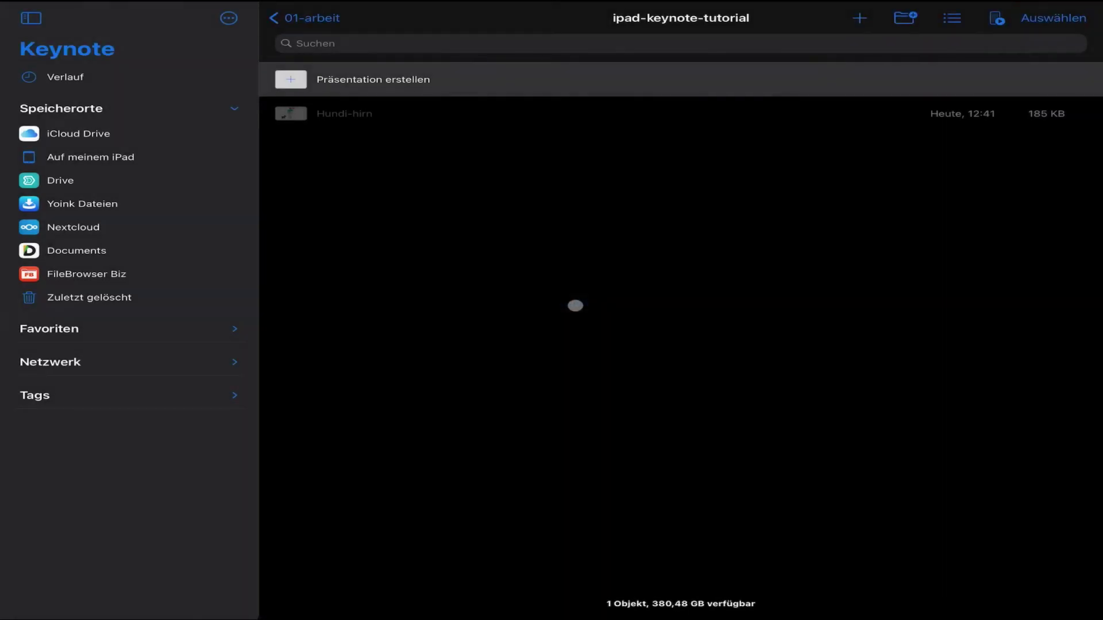
scroll(576, 274, "down", 10)
scroll(573, 278, "up", 2)
scroll(574, 277, "up", 8)
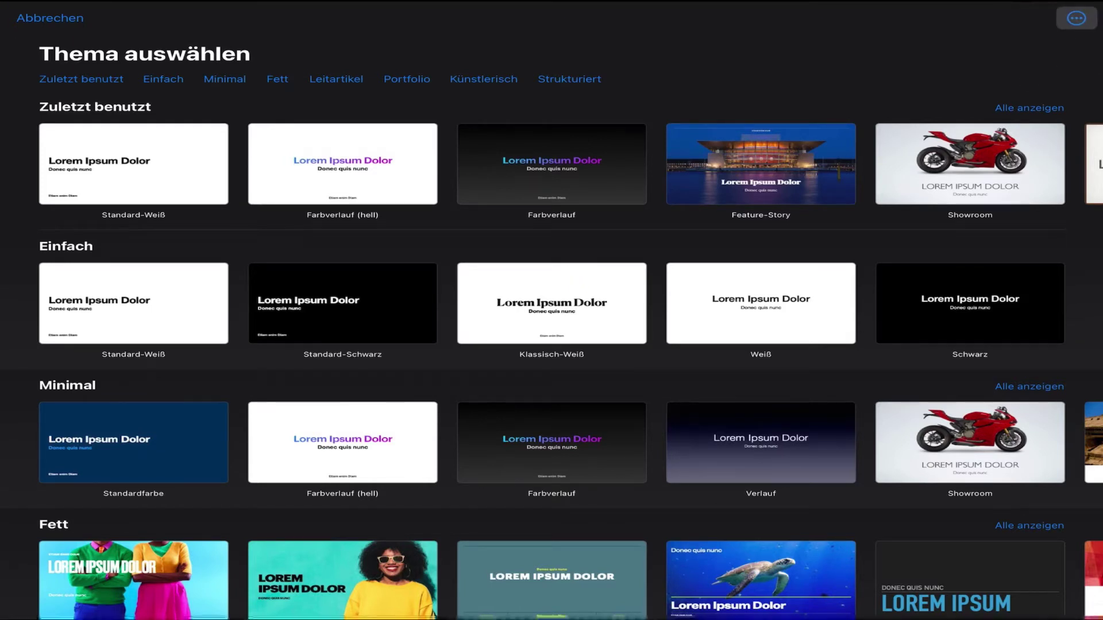
left_click(1076, 18)
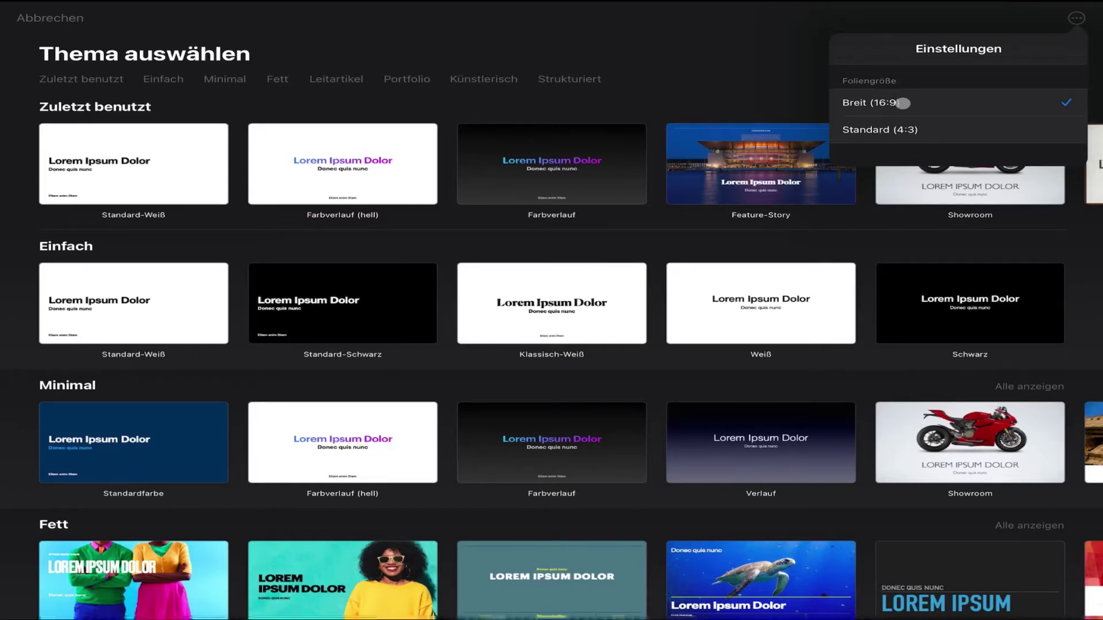
left_click(902, 102)
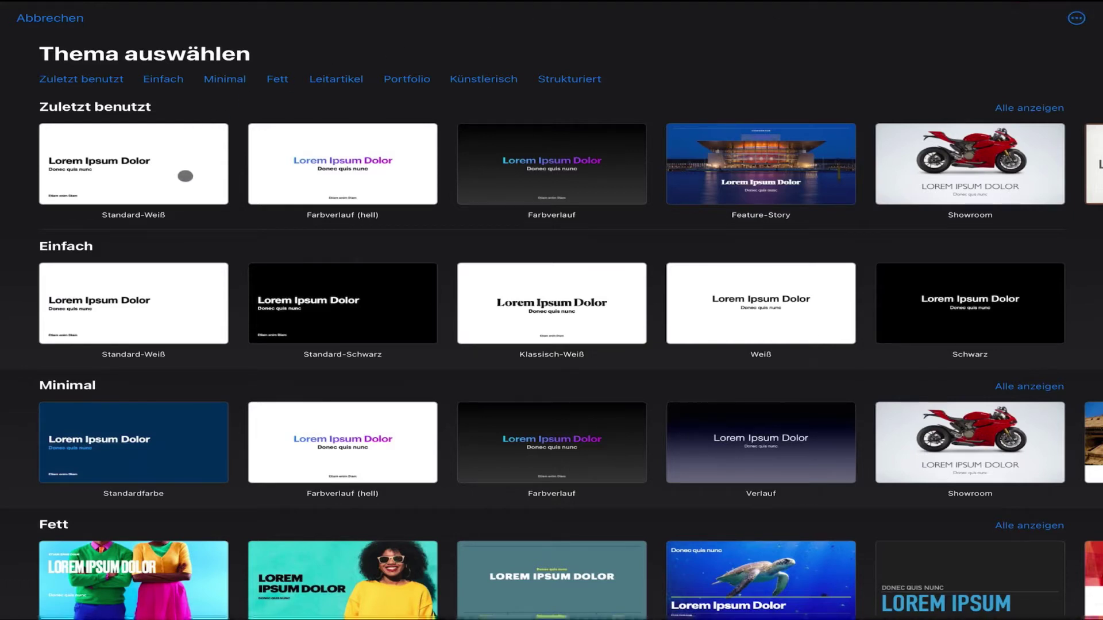
left_click(182, 166)
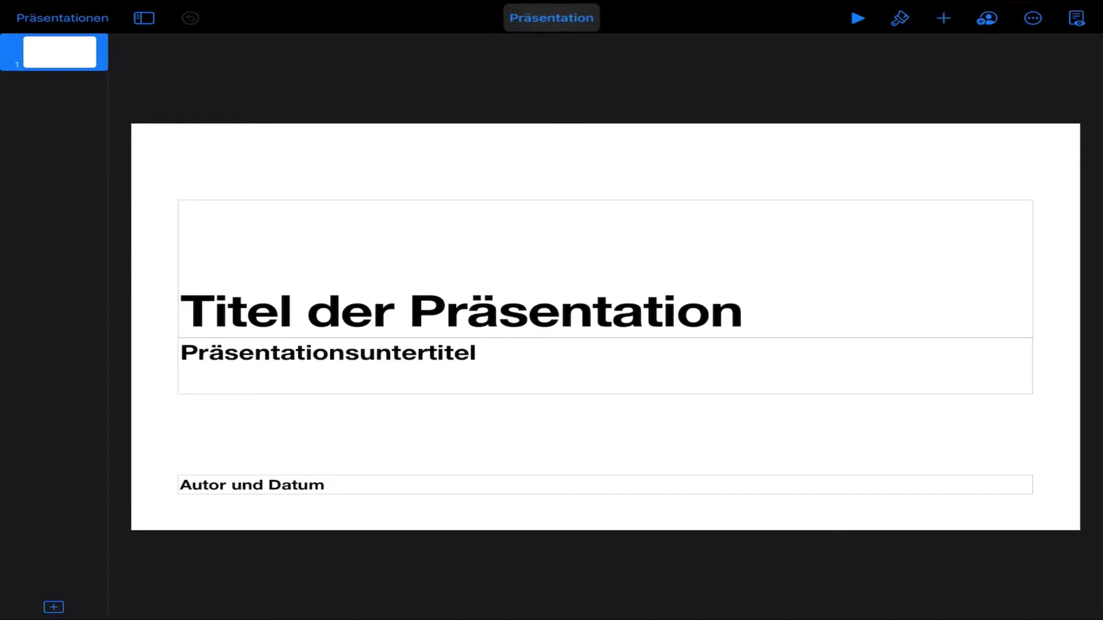
Step: Rename the presentation from Präsentation to 'Keynote-tutorial'
left_click(551, 18)
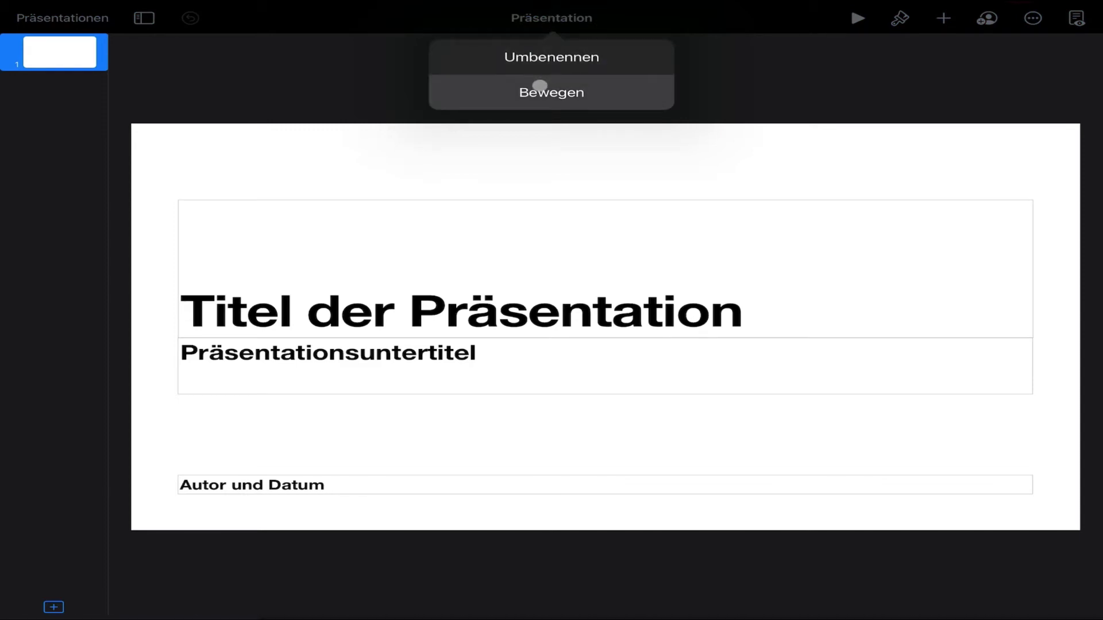
left_click(564, 58)
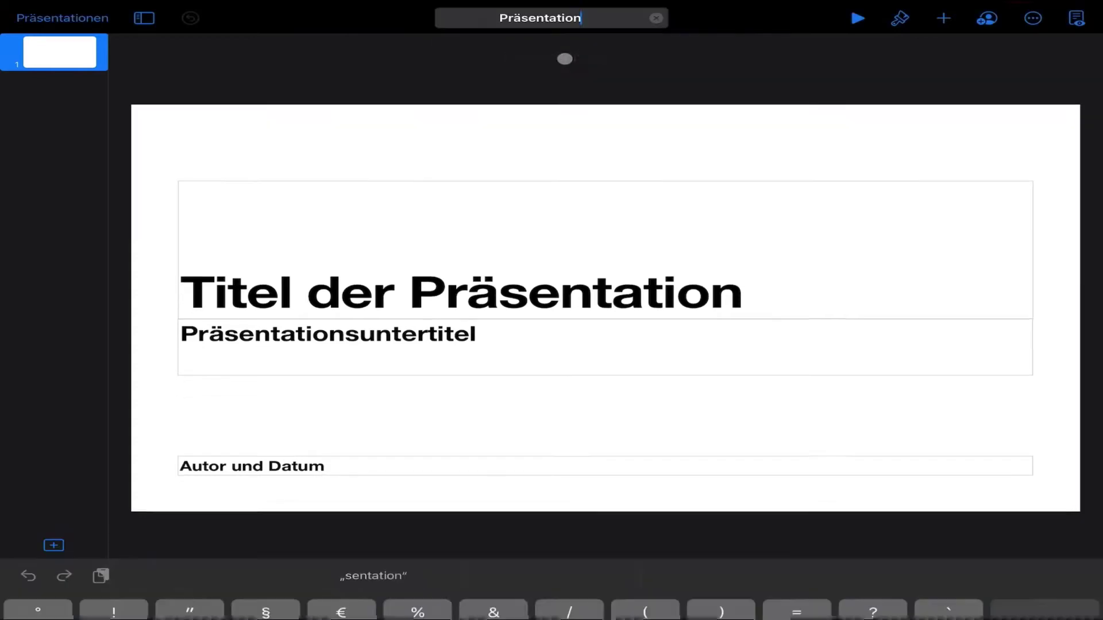
key("ctrl+a")
key("BackSpace")
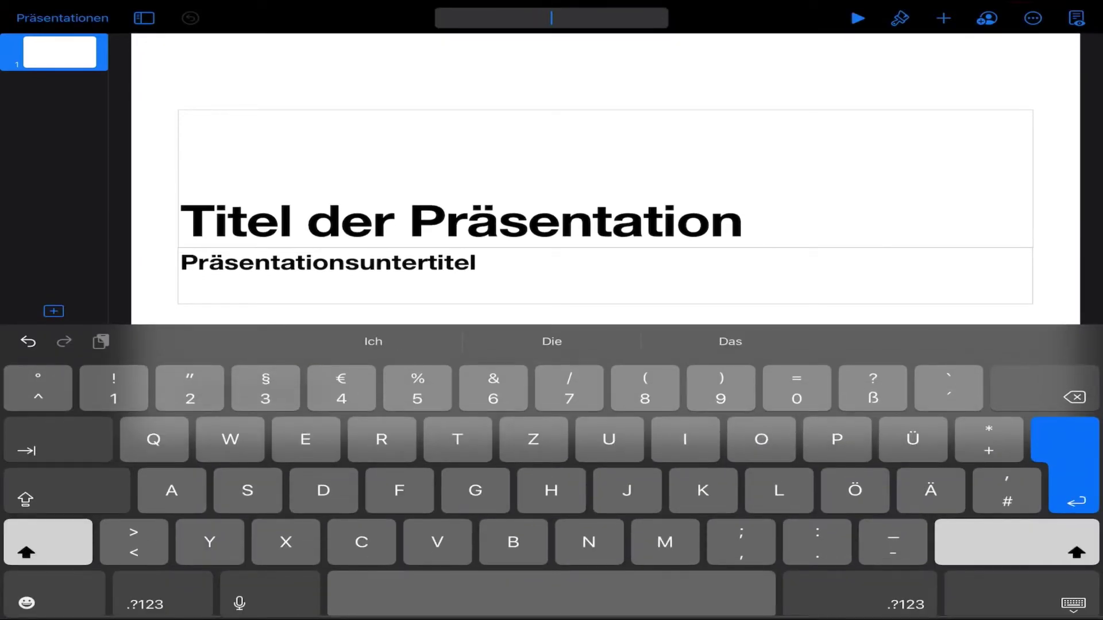
type("Keynote-tutorial")
key("Return")
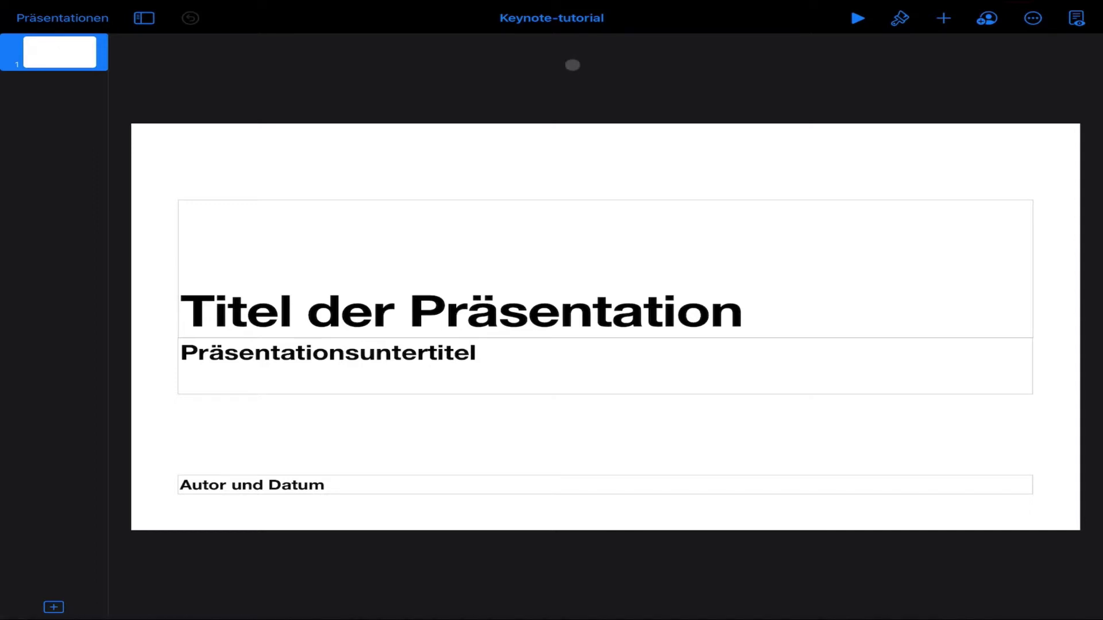
left_click(551, 18)
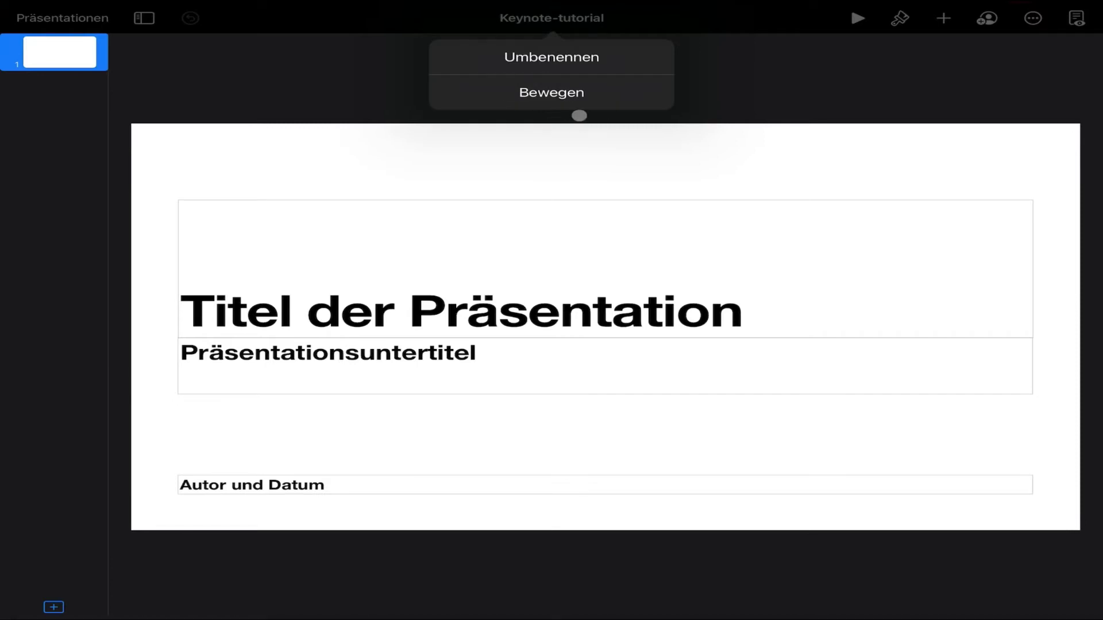
left_click(759, 83)
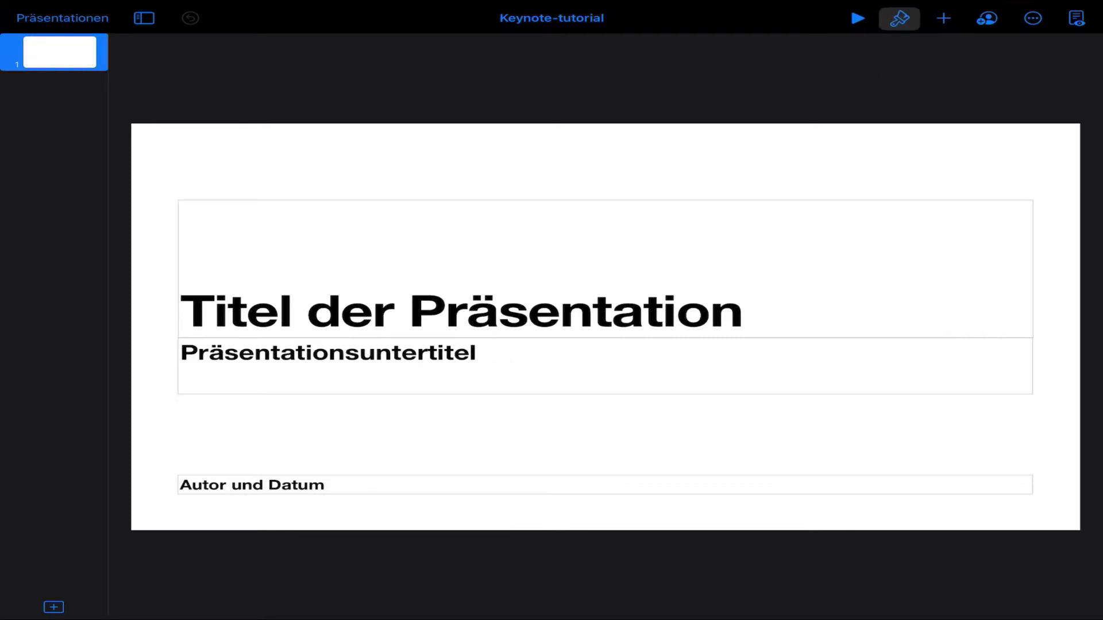
left_click(900, 18)
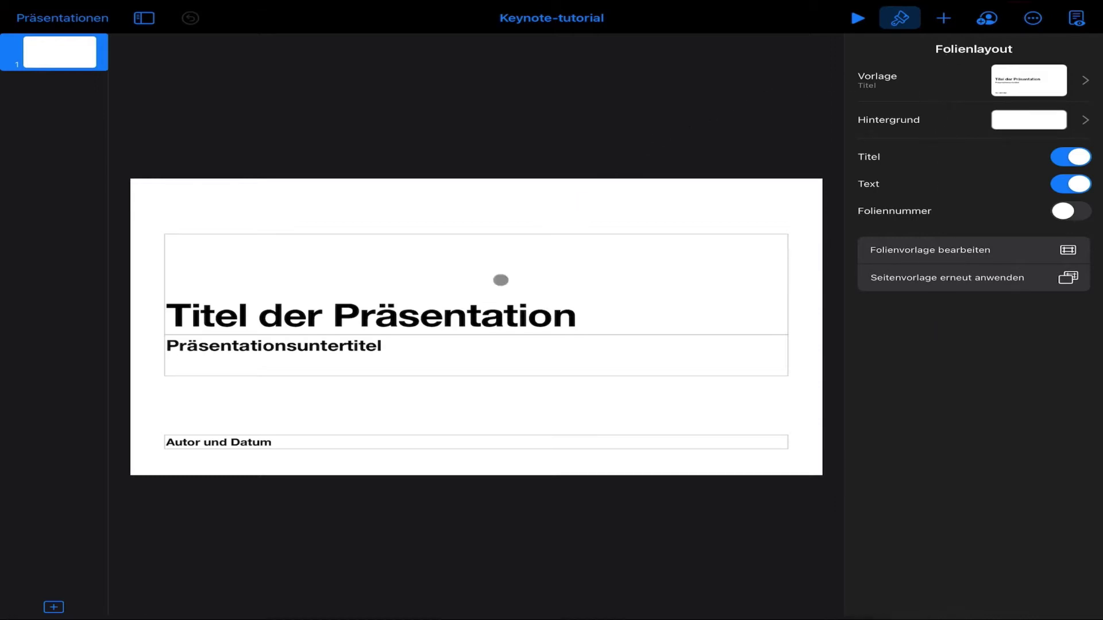
left_click(481, 314)
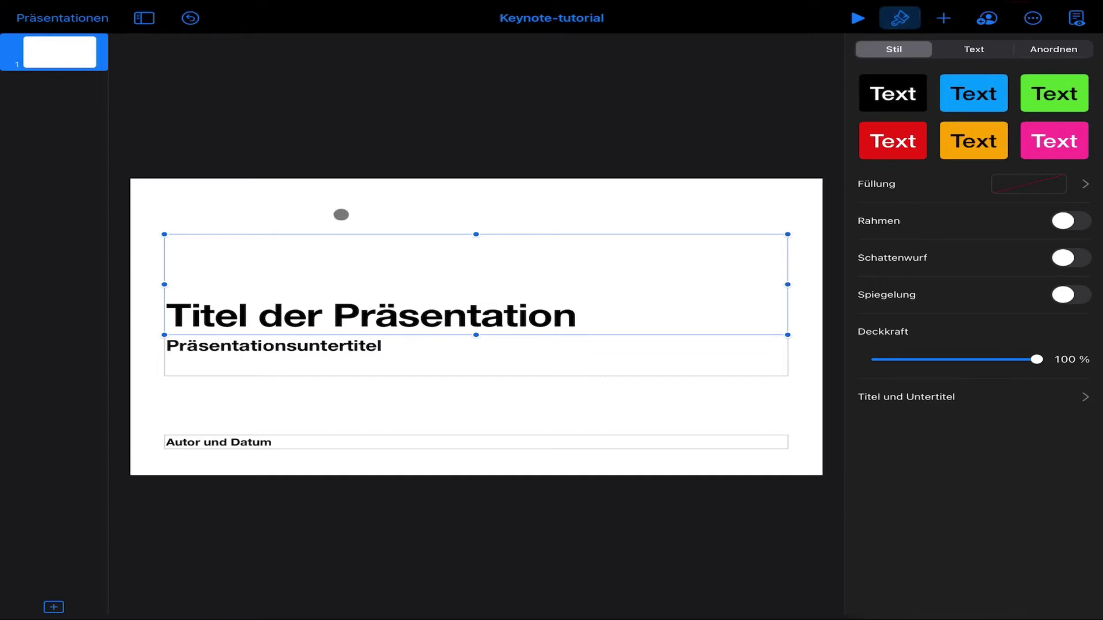
left_click(335, 209)
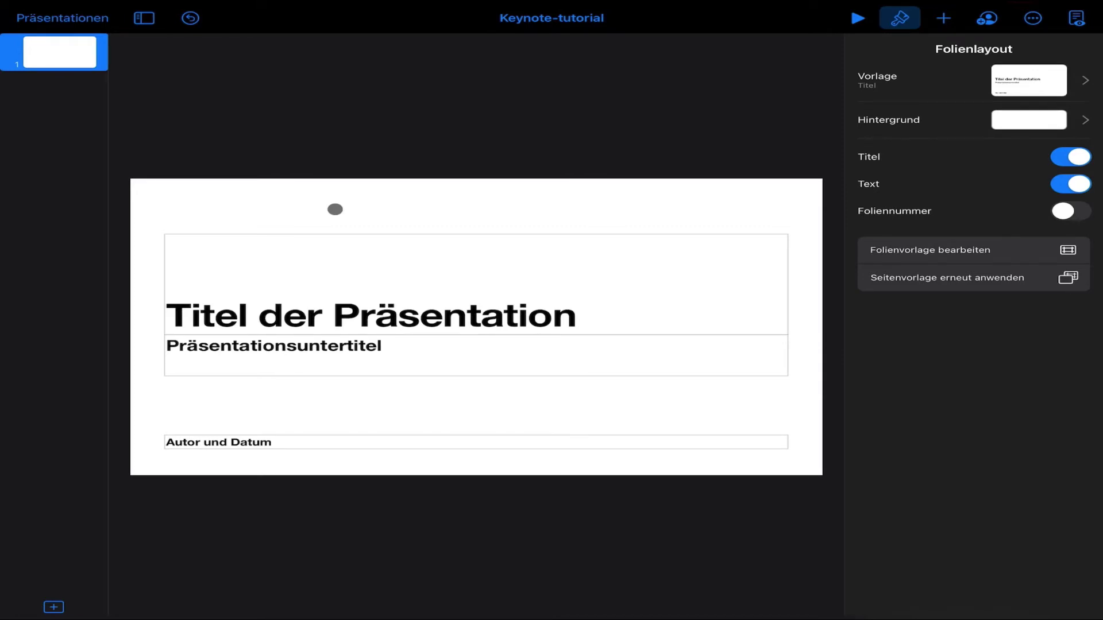
scroll(335, 209, "up", 5)
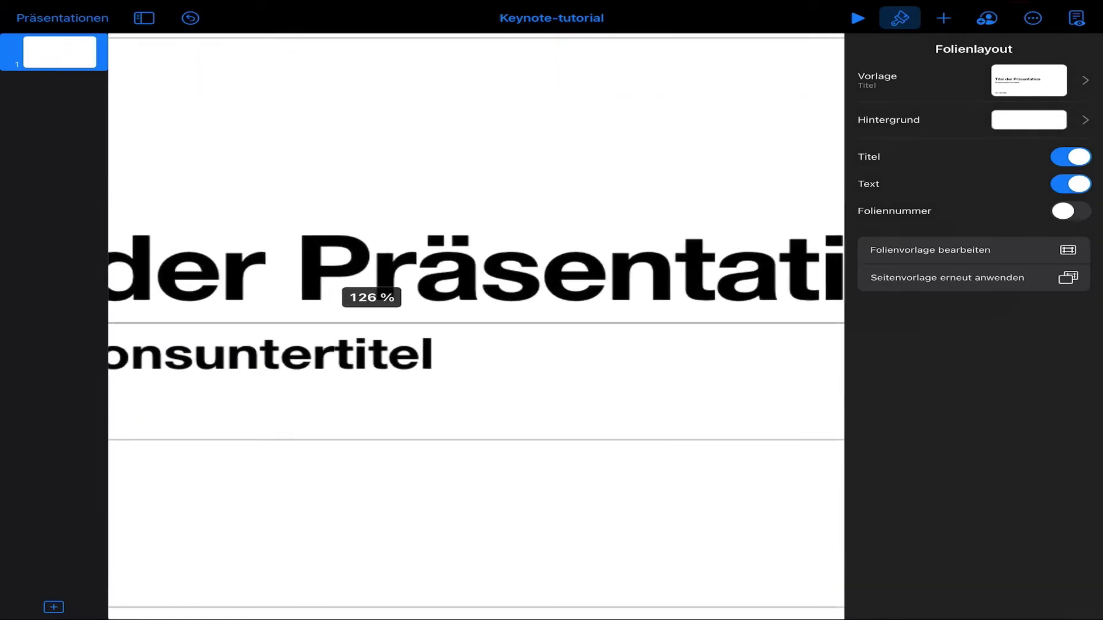
left_click(899, 18)
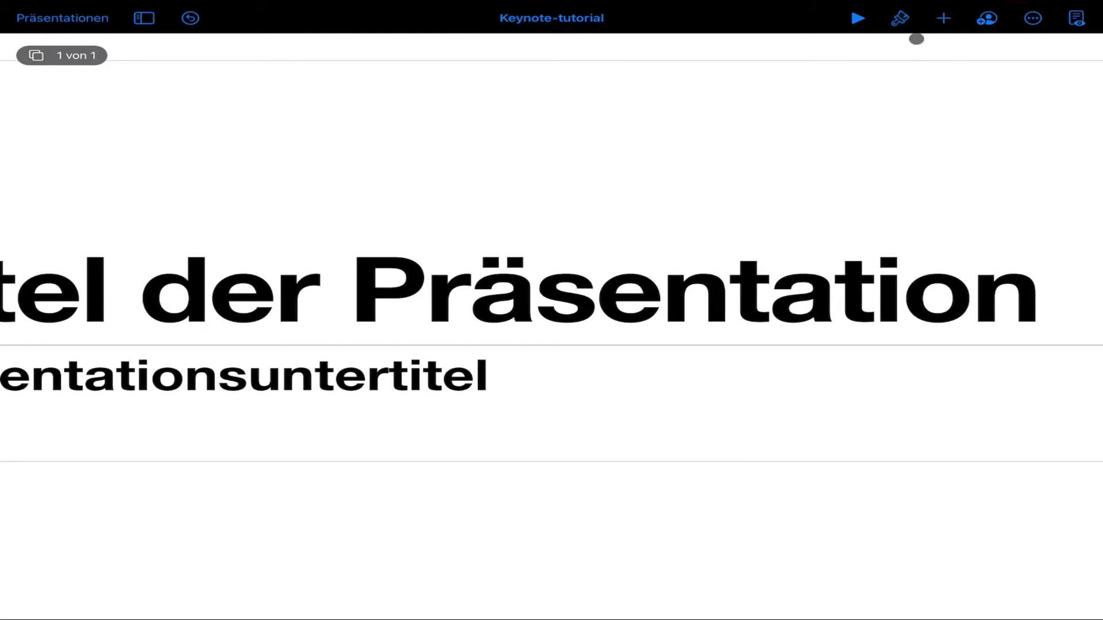
left_click(899, 18)
scroll(422, 310, "down", 5)
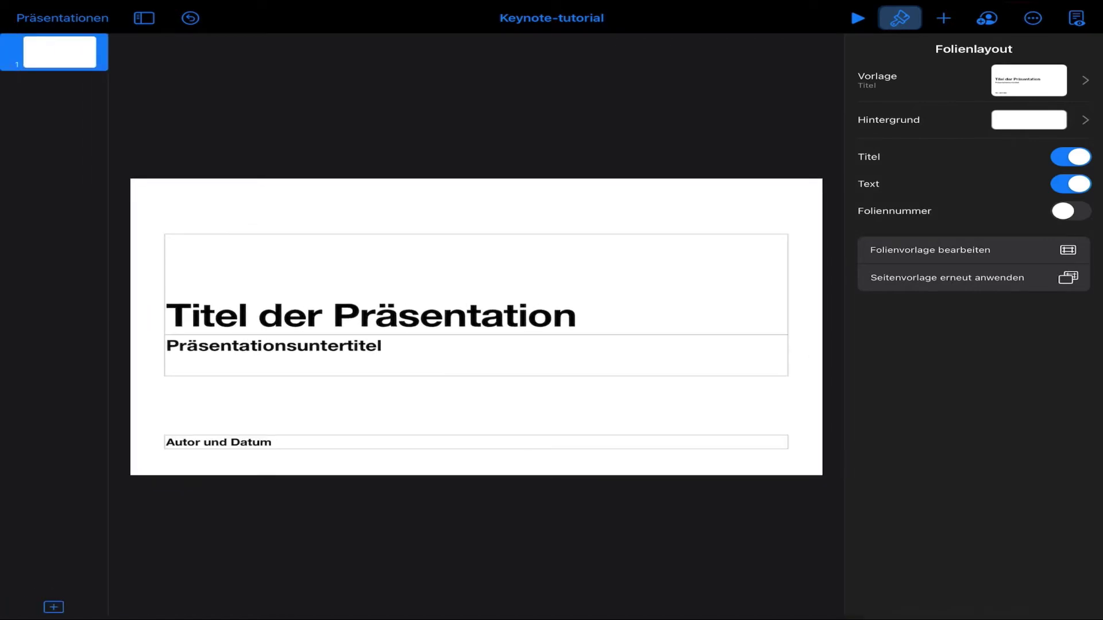
left_click(332, 352)
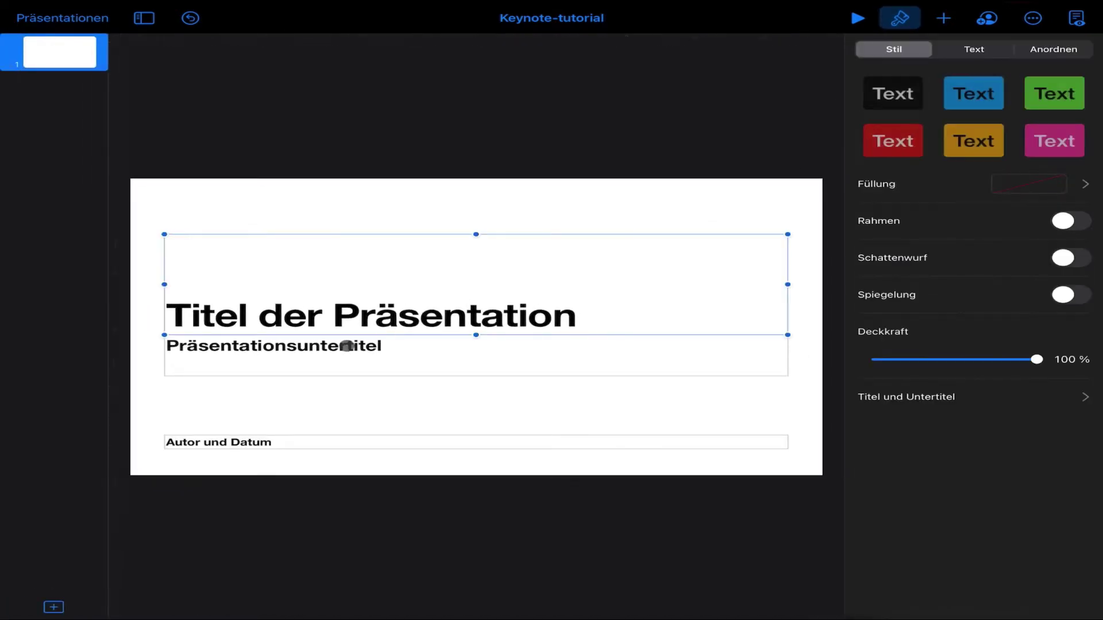
left_click(315, 441)
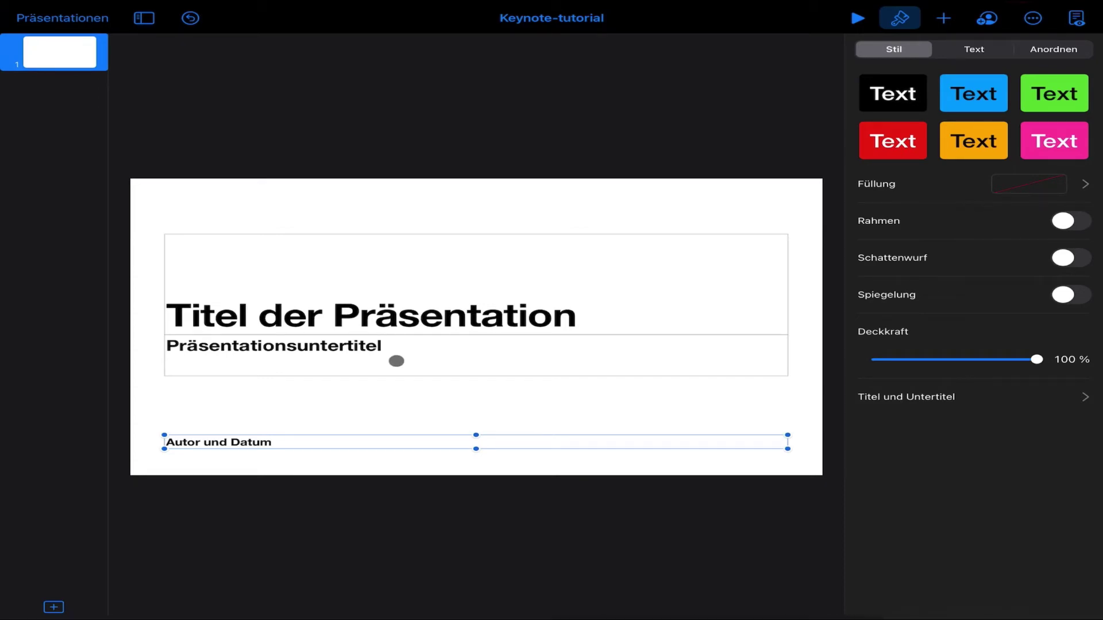
left_click_drag(396, 361, 394, 362)
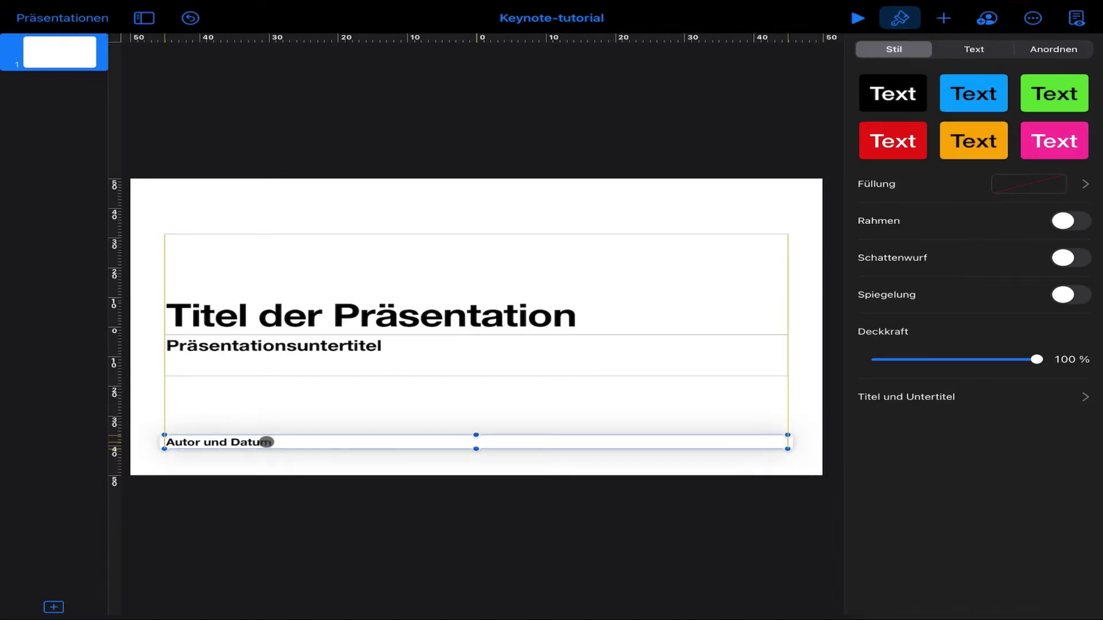
key("ctrl+a")
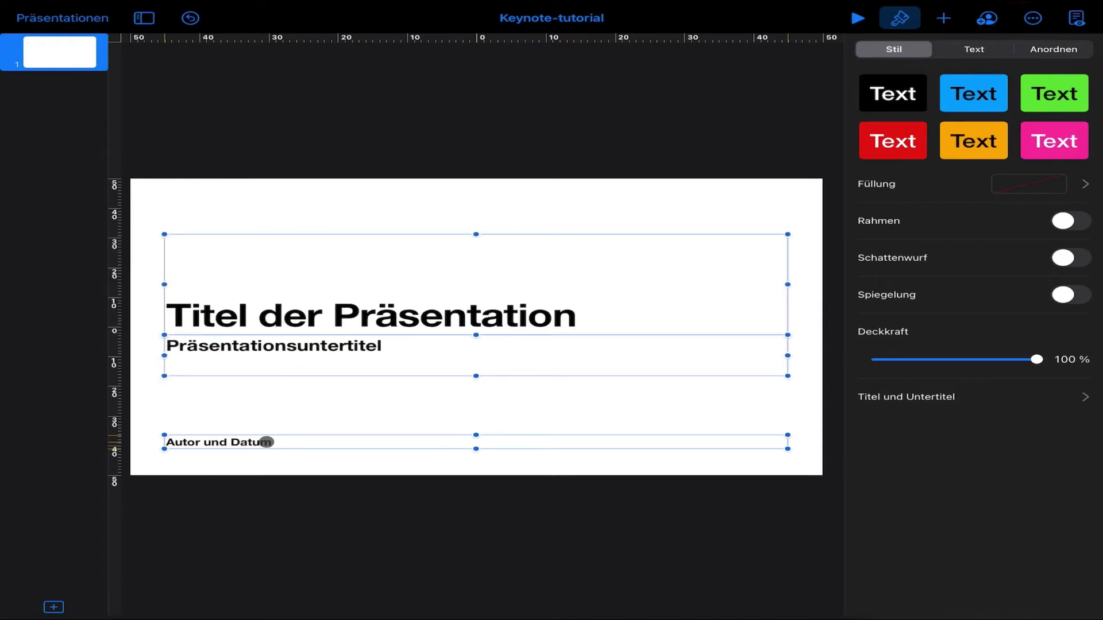
left_click(266, 442)
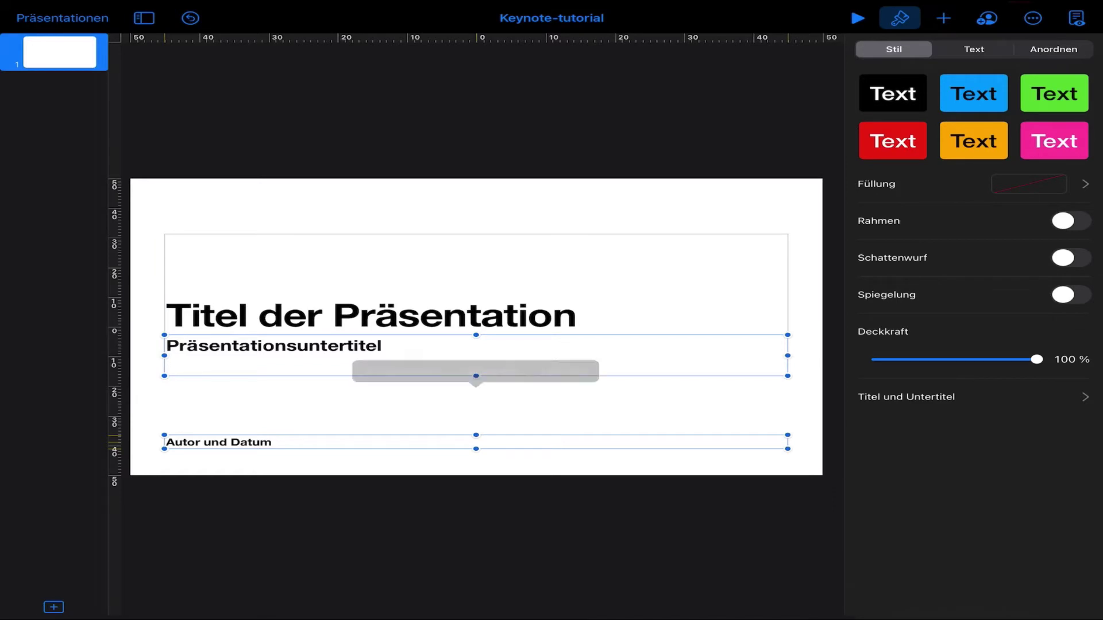
left_click(303, 443)
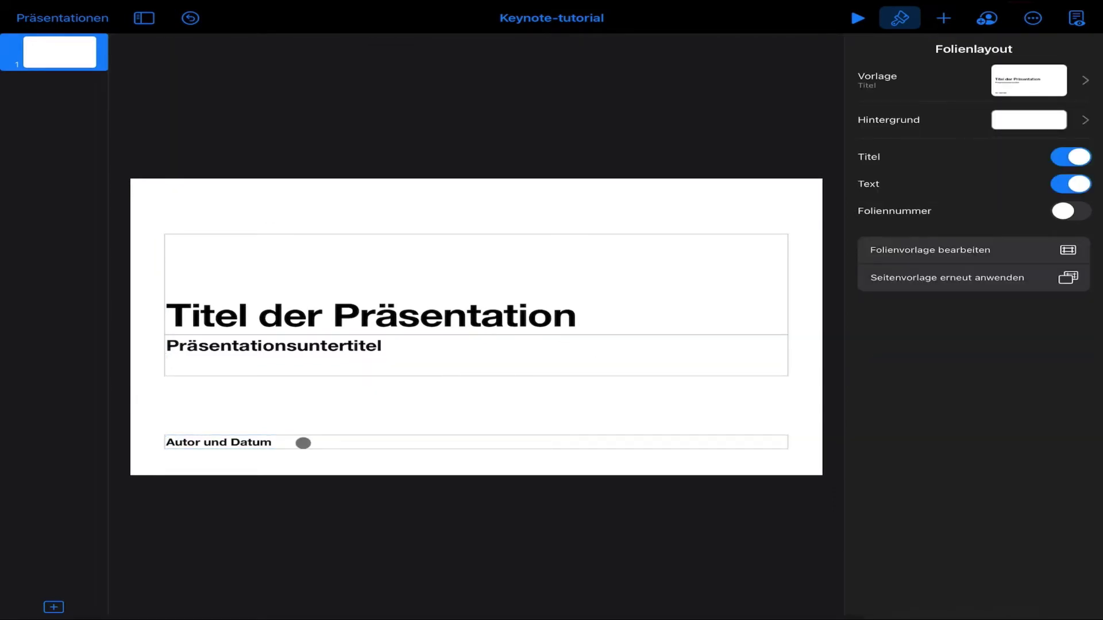
left_click(303, 443)
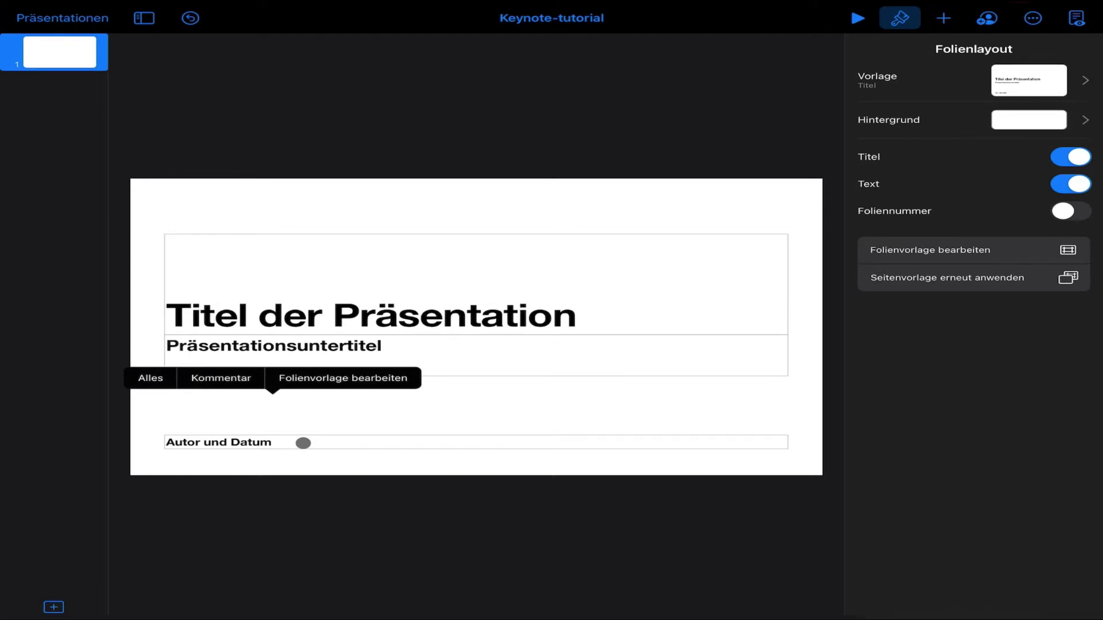
key("ctrl+a")
key("Escape")
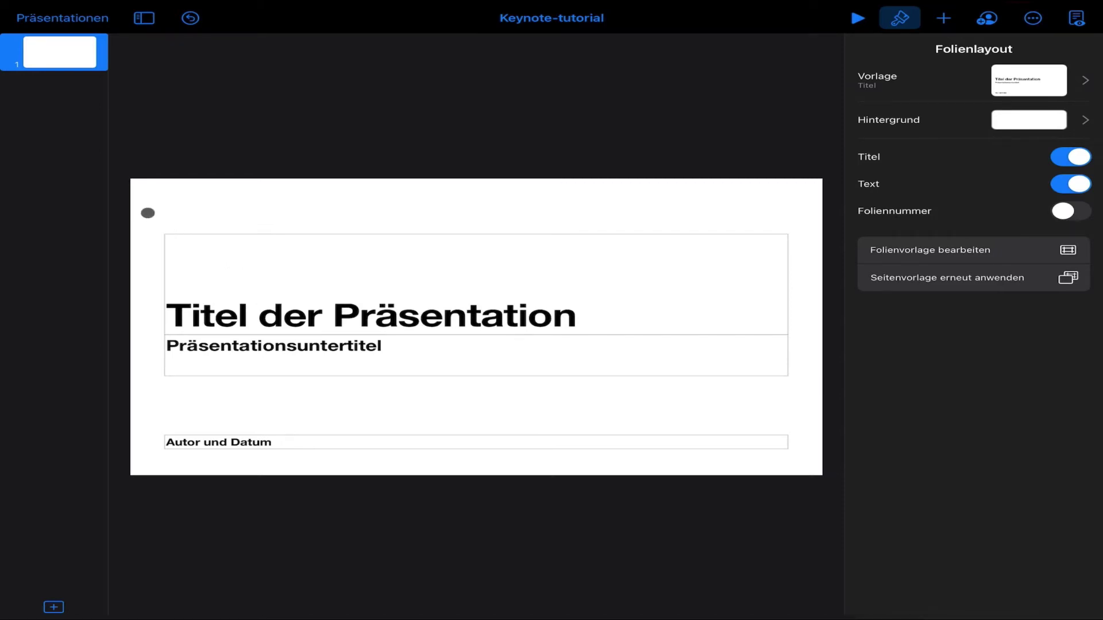
Step: Marquee-select the title, subtitle and author text boxes and delete them
mouse_move(148, 213)
left_mouse_down()
mouse_move(810, 469)
mouse_move(804, 463)
left_mouse_up()
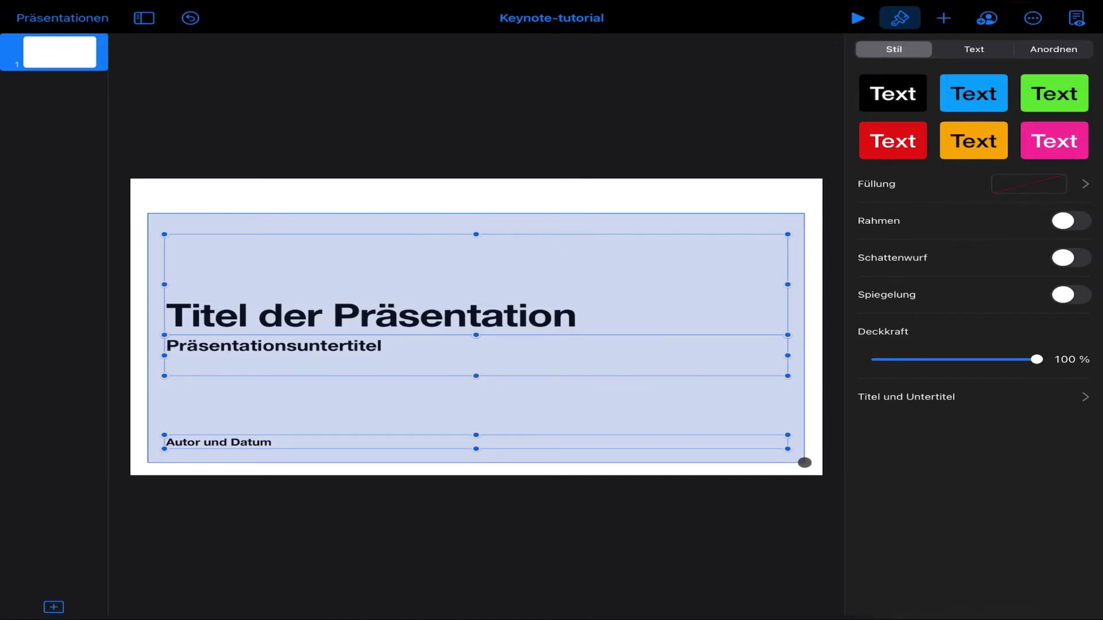
left_click_drag(804, 463, 804, 462)
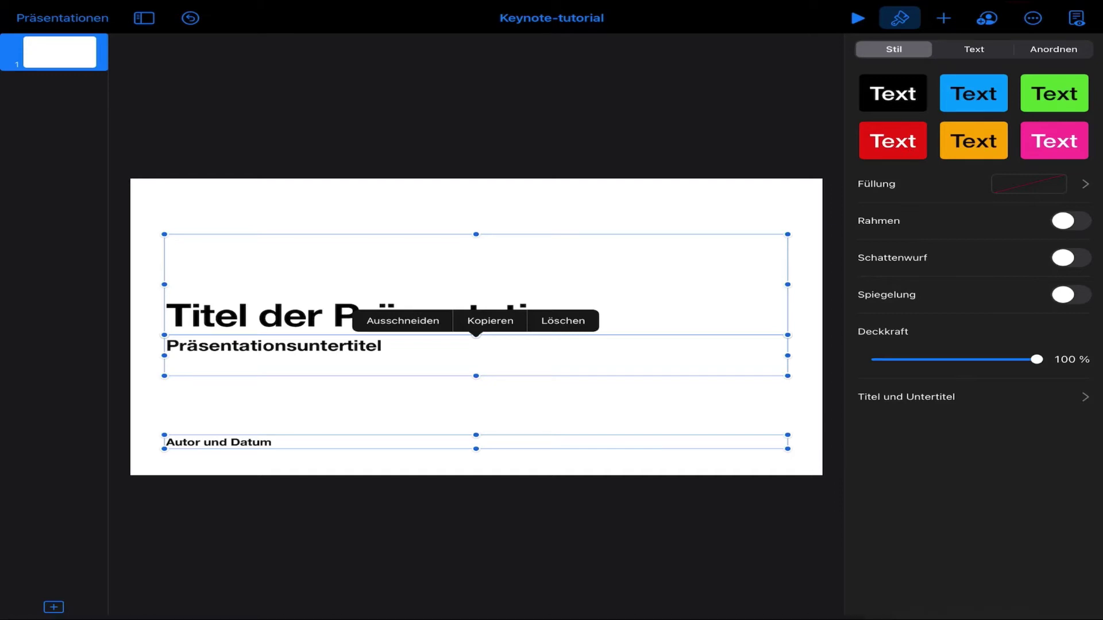
left_click(563, 320)
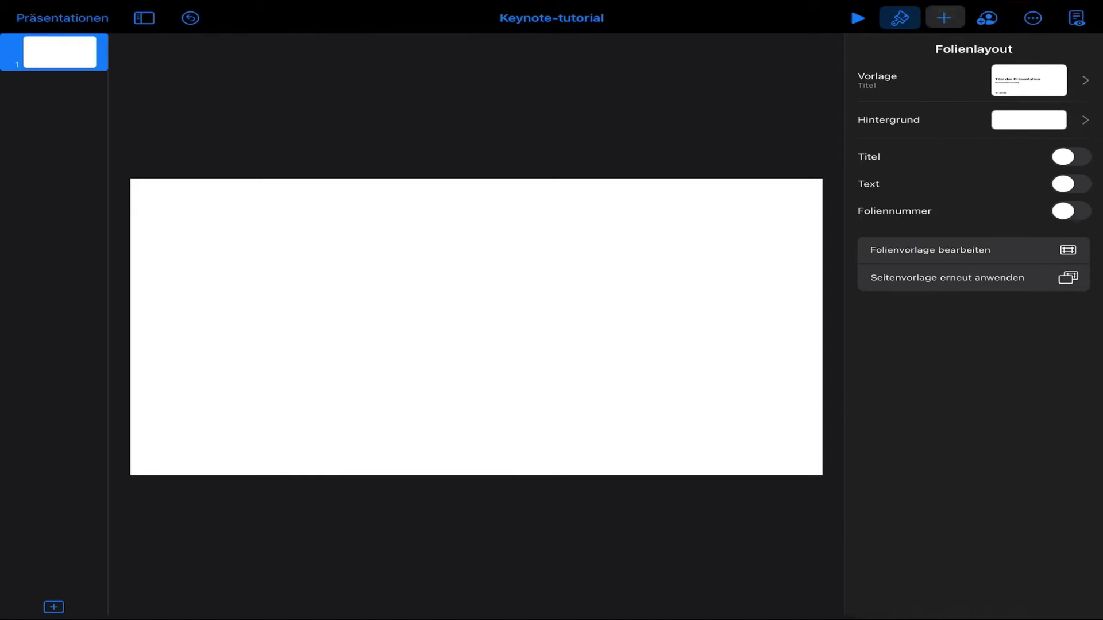
Step: Open the Shapes library from the Insert (+) menu and scroll through its categories
left_click(943, 18)
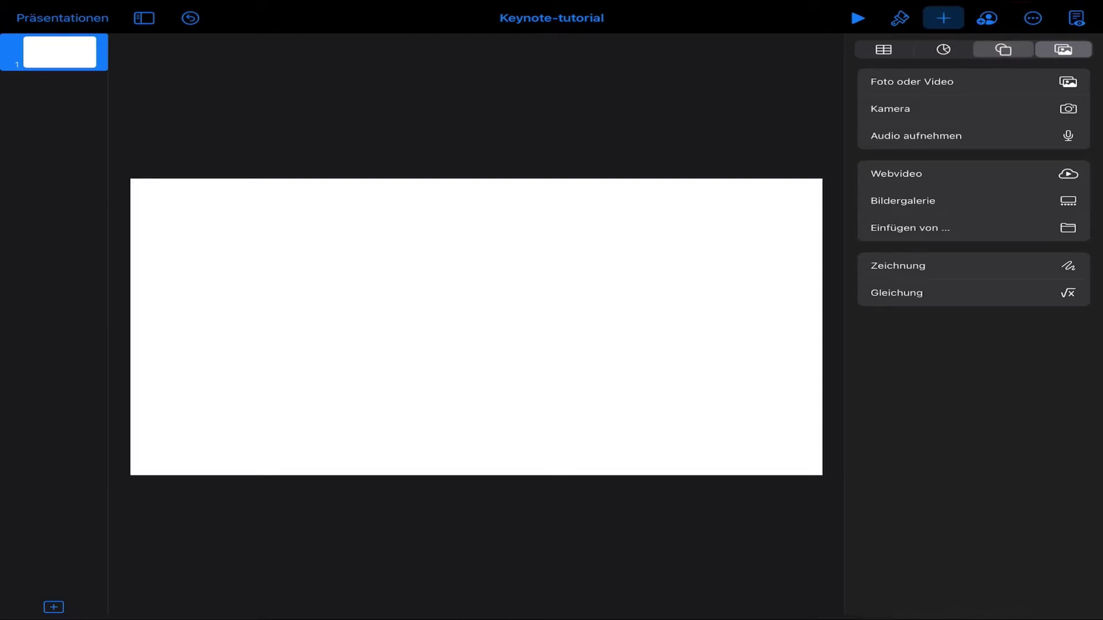
left_click(1002, 49)
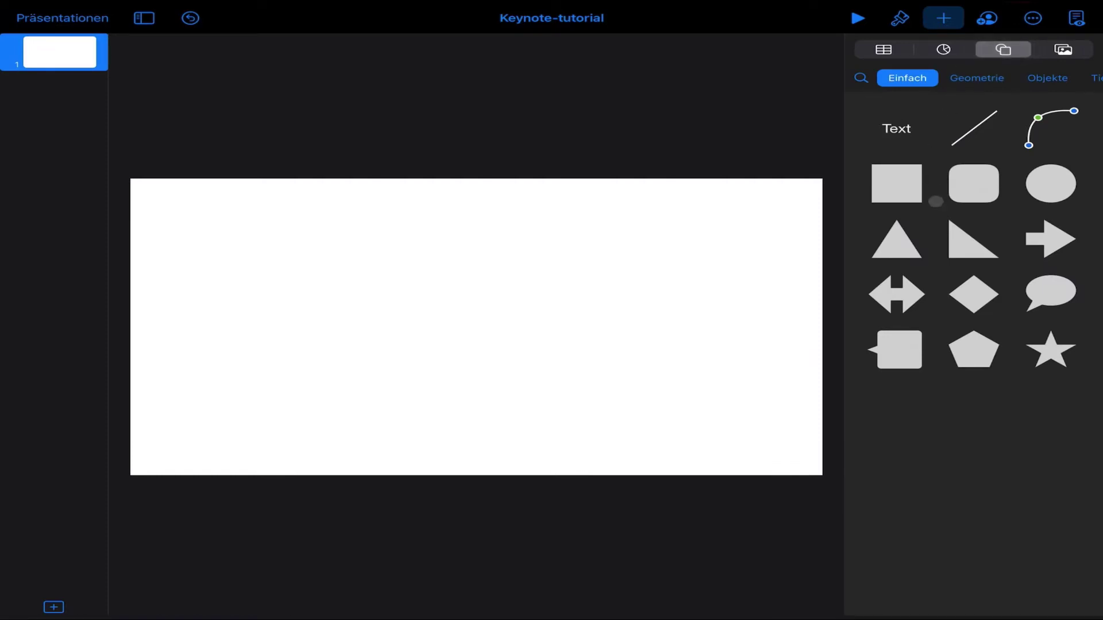
scroll(978, 77, "right", 10)
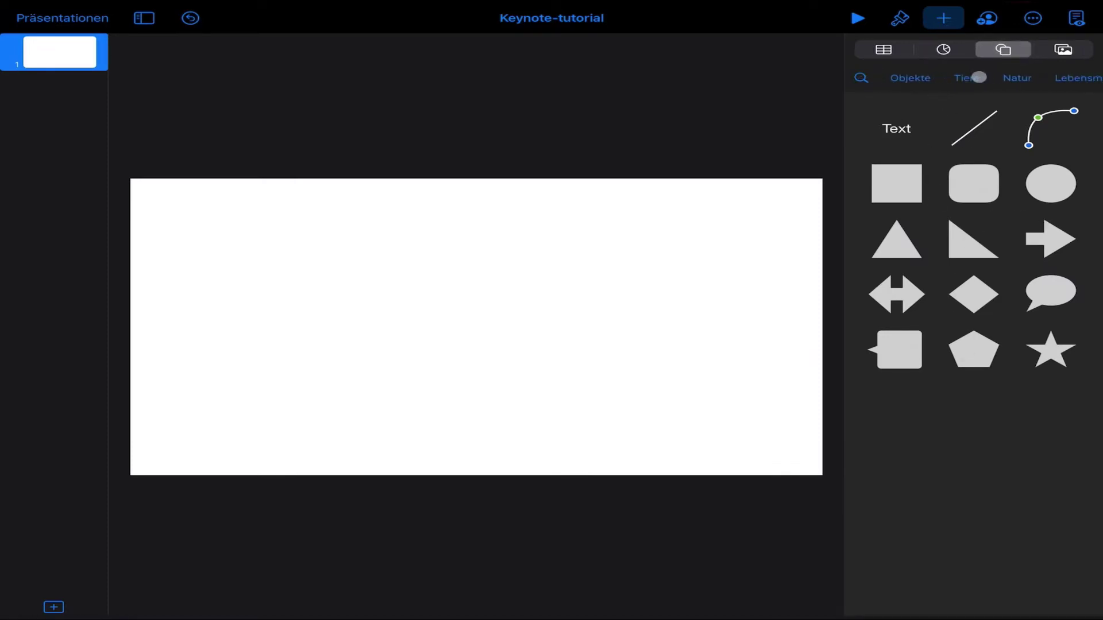
scroll(978, 77, "right", 5)
scroll(979, 77, "left", 5)
scroll(978, 77, "left", 2)
scroll(979, 77, "left", 2)
scroll(979, 77, "left", 2)
scroll(979, 77, "left", 2)
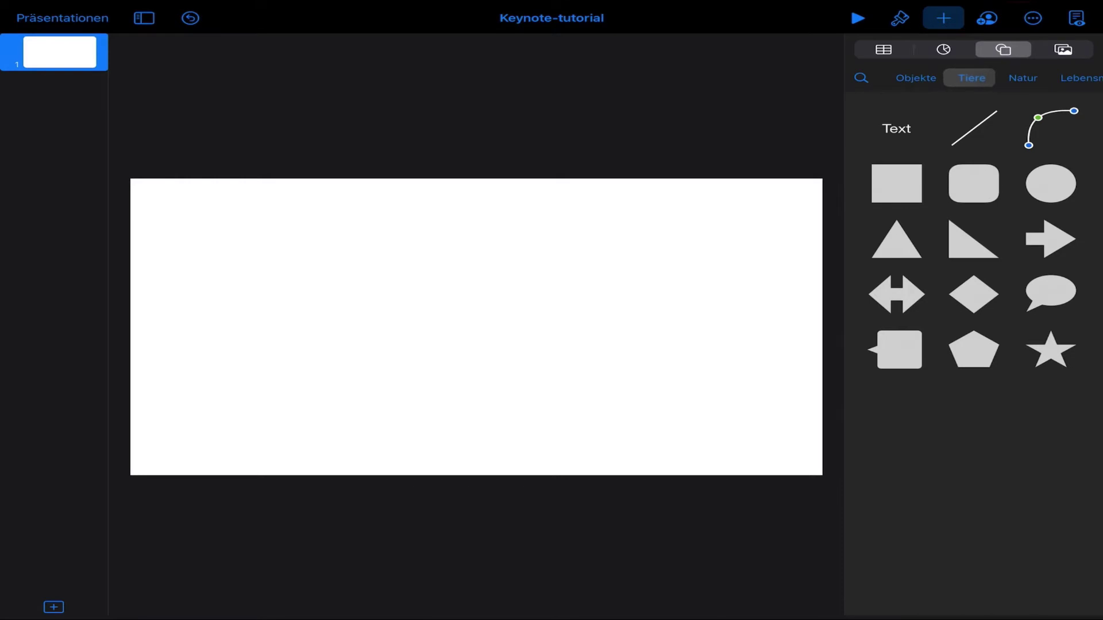
Step: Show the Tiere animal shapes and begin a shape search
left_click(983, 77)
scroll(991, 438, "down", 5)
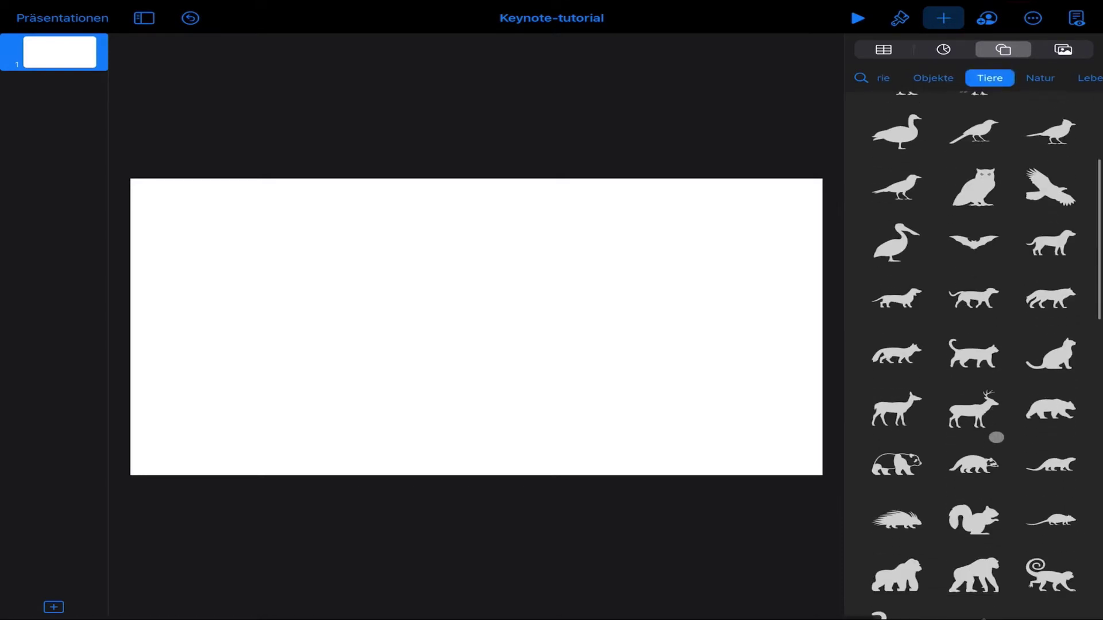
scroll(996, 437, "up", 3)
scroll(995, 437, "up", 3)
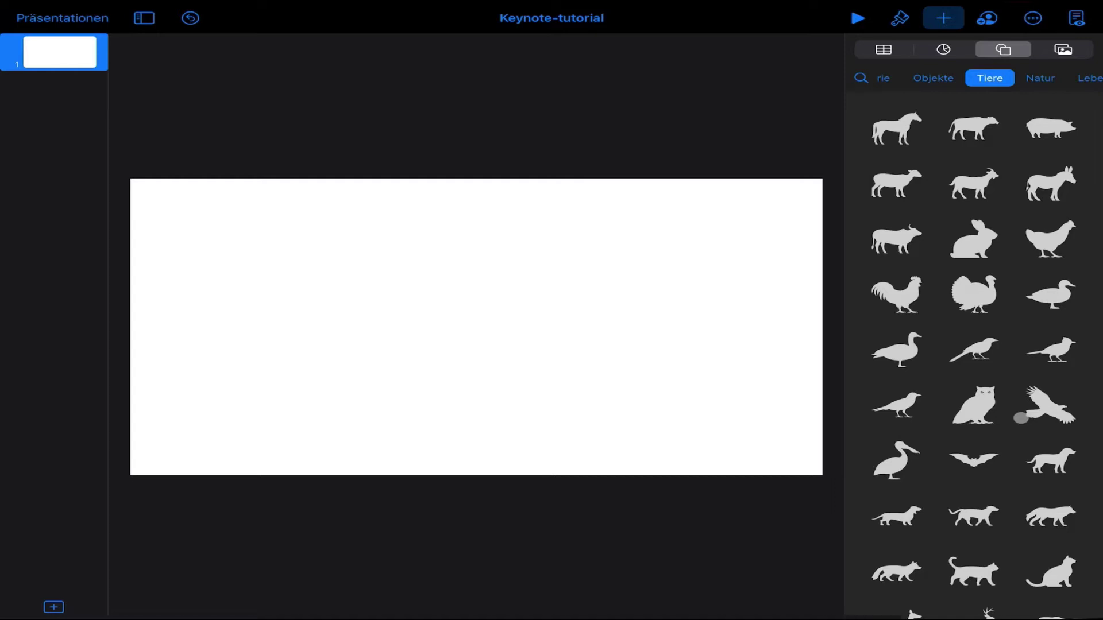
left_click(859, 77)
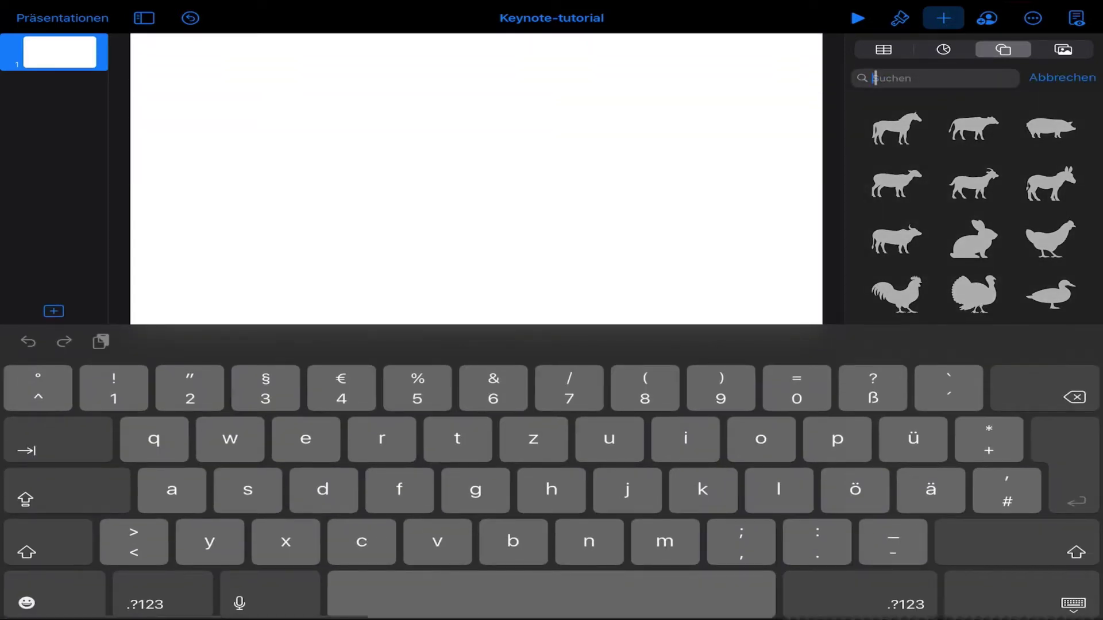
Step: Search the shape library for 'hund'
type("hund")
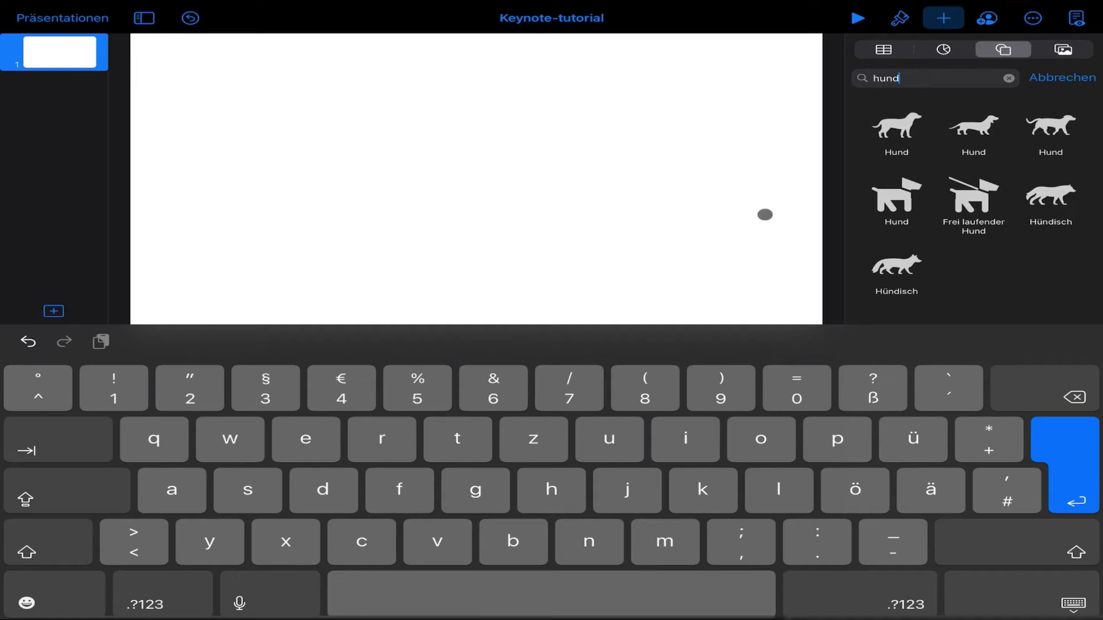
Step: Place the Frei laufender Hund shape on the slide and enlarge it to about 443 × 417 pt
mouse_move(976, 196)
left_mouse_down()
mouse_move(792, 135)
mouse_move(399, 138)
mouse_move(246, 160)
mouse_move(273, 165)
left_mouse_up()
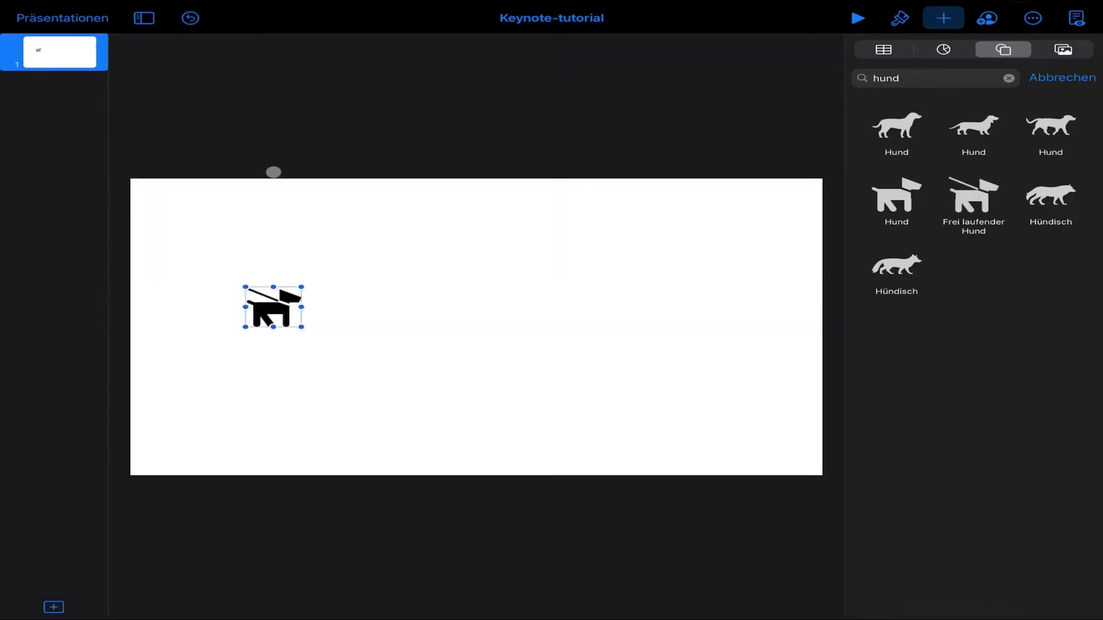
mouse_move(303, 286)
left_mouse_down()
mouse_move(406, 218)
mouse_move(357, 239)
mouse_move(329, 336)
left_mouse_up()
left_click_drag(395, 284, 441, 253)
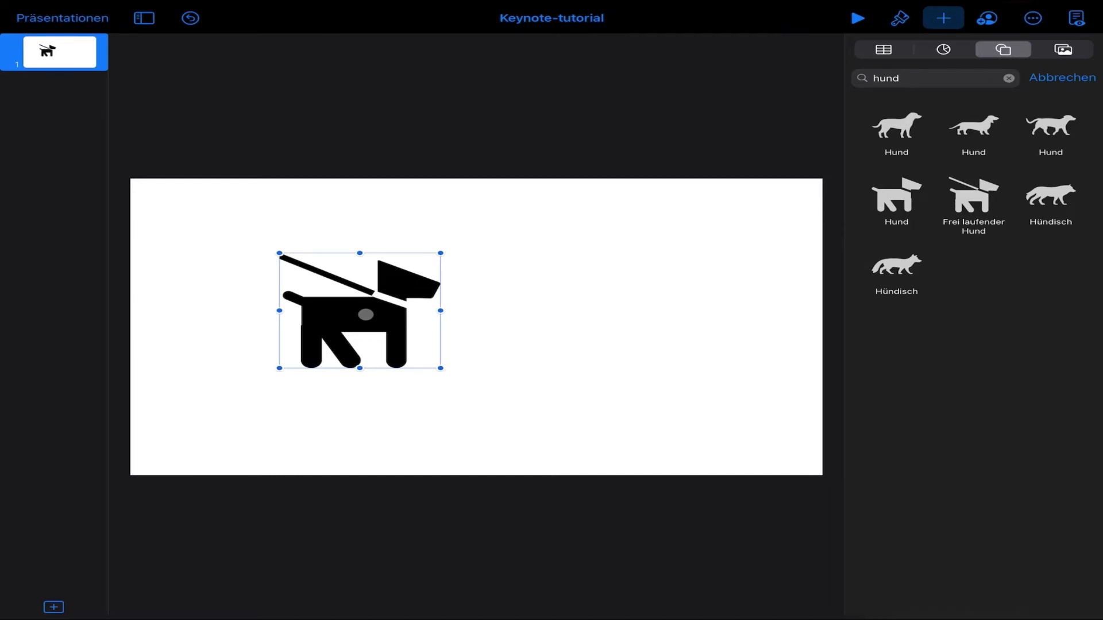
left_click(899, 18)
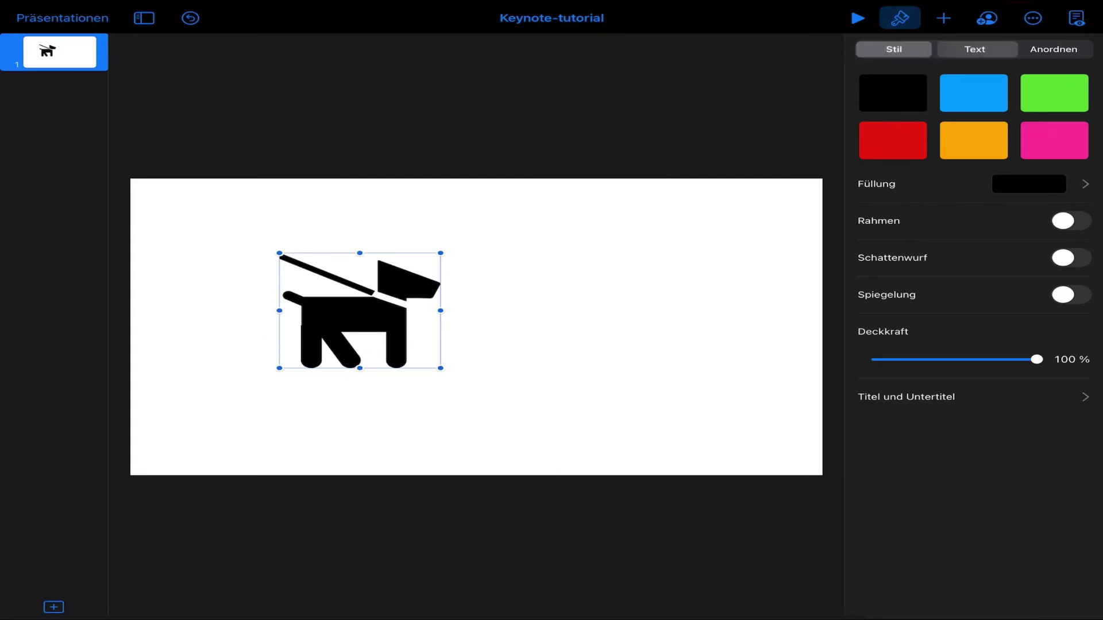
Step: Break the dog into separate shapes with Auseinanderbrechen and delete the leash line
left_click(1053, 49)
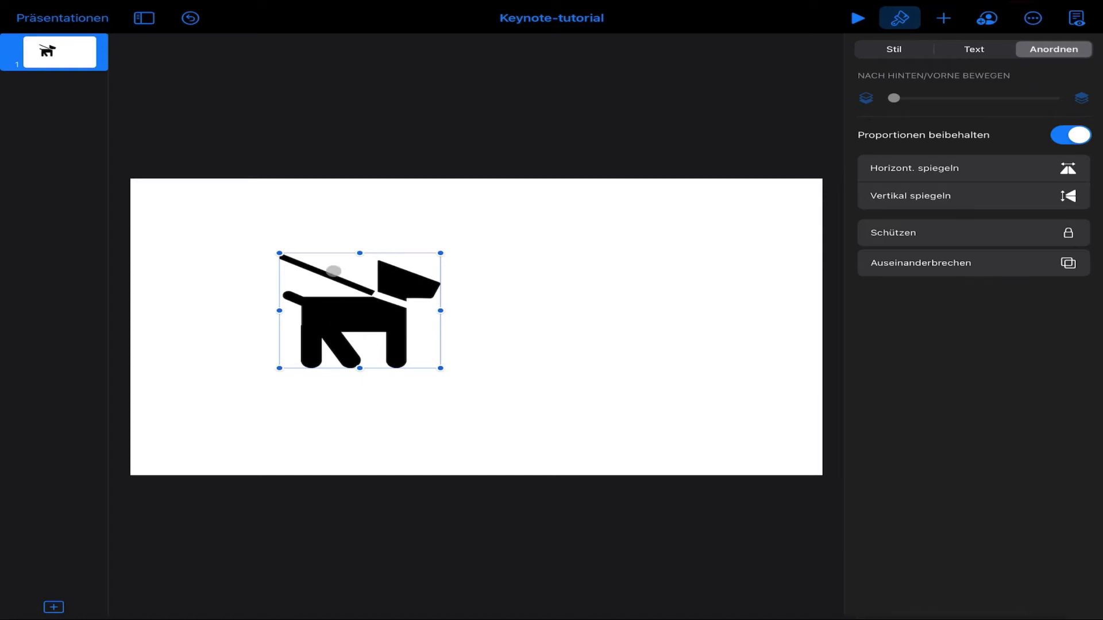
left_click(911, 264)
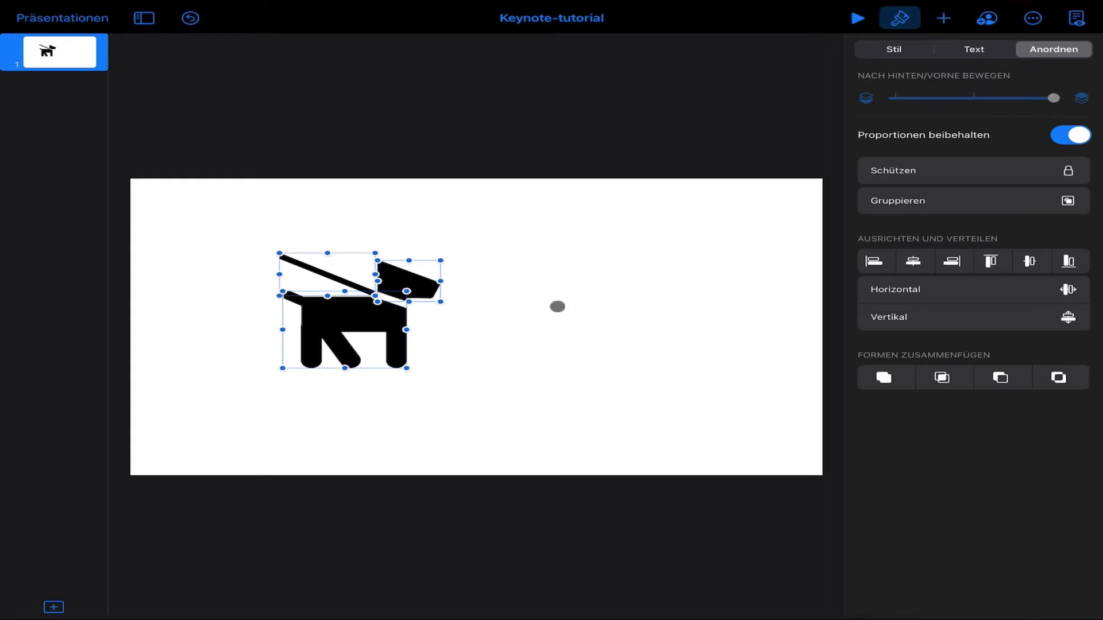
left_click(557, 306)
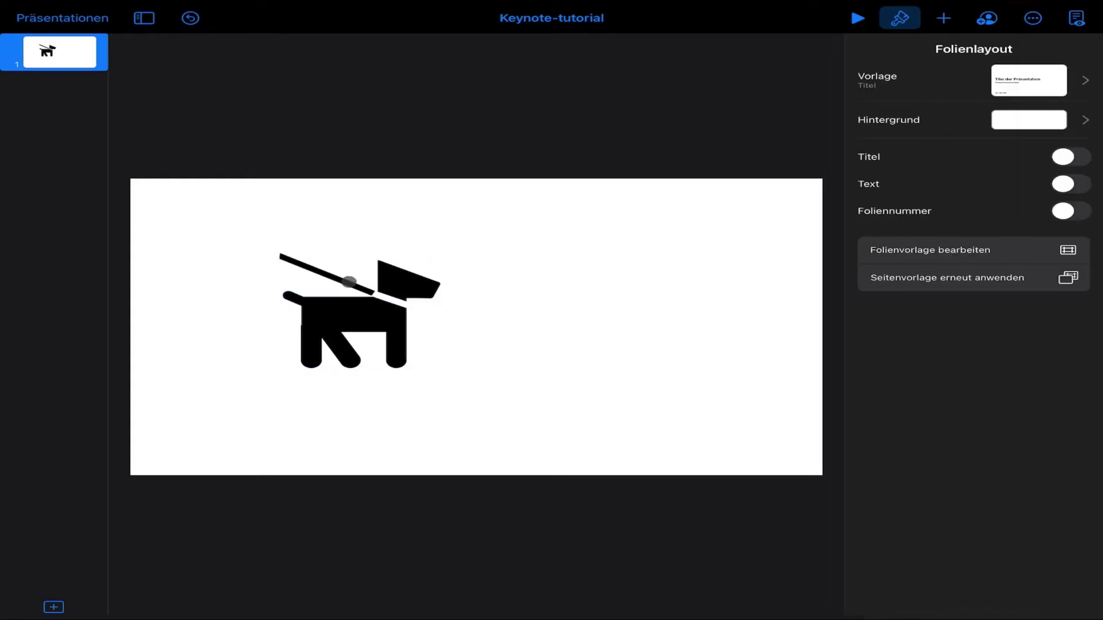
left_click(343, 282)
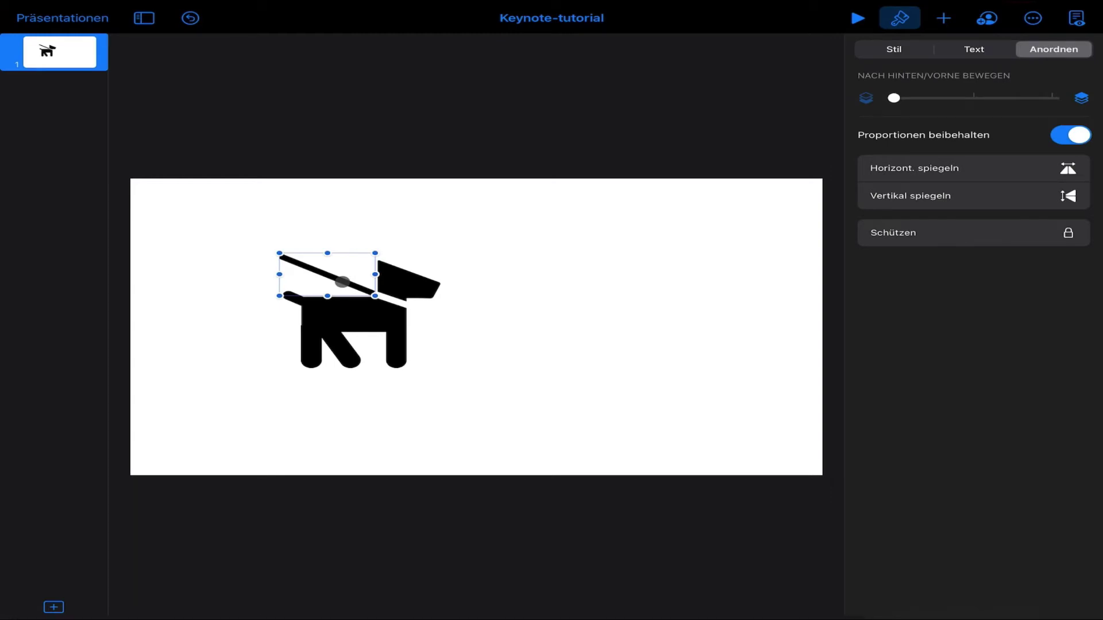
left_click(342, 282)
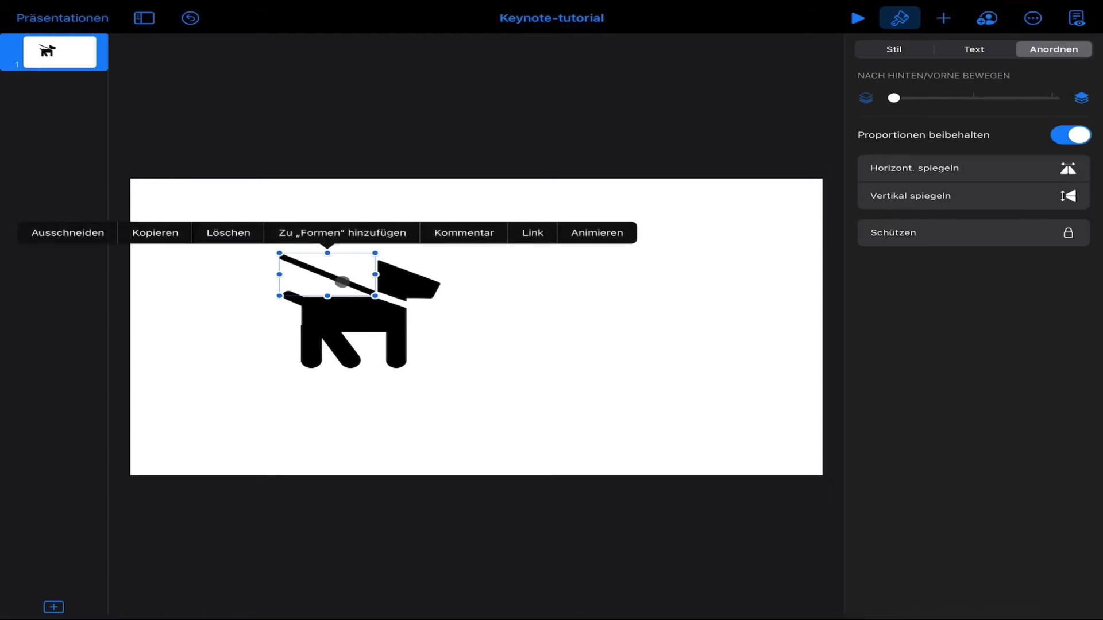
left_click(228, 232)
Step: Marquee-select the dog's head and body together
left_click(402, 283)
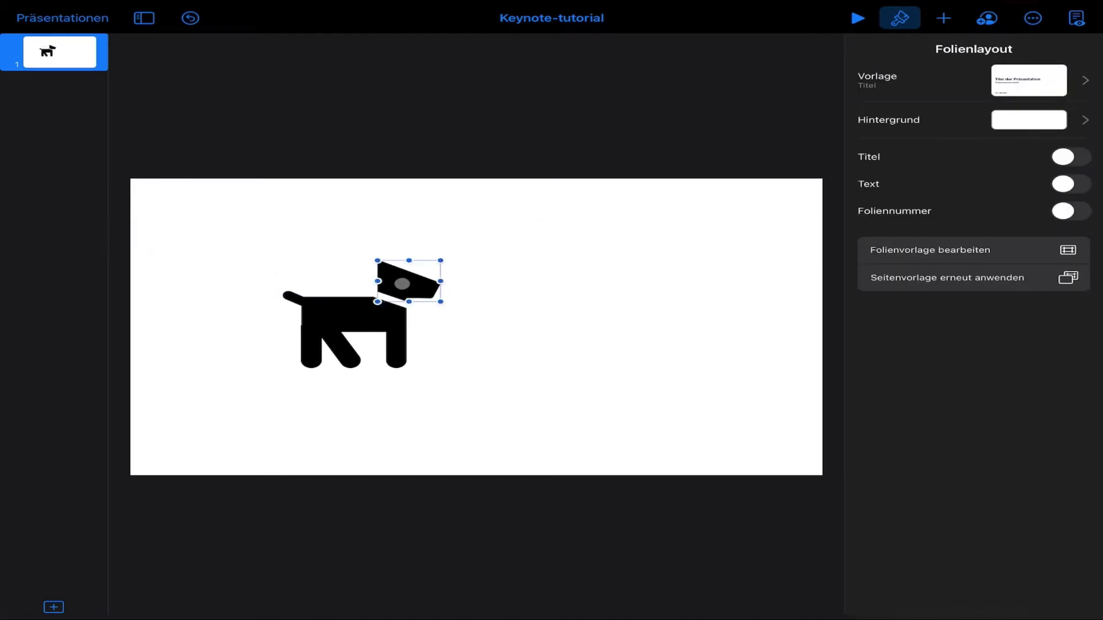
left_click(379, 302)
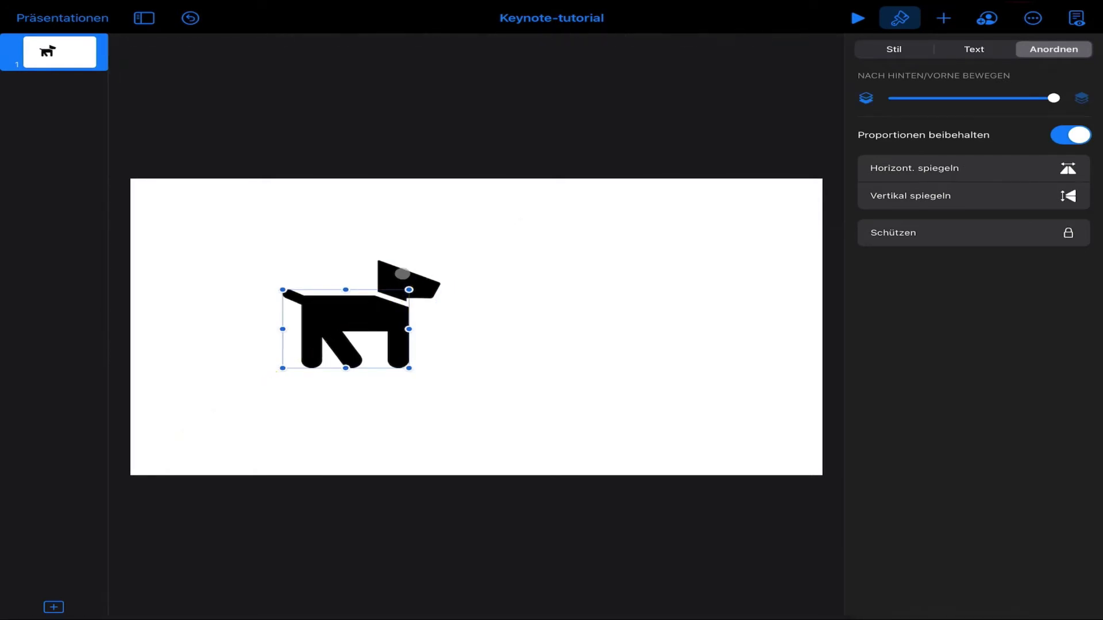
left_click(402, 273)
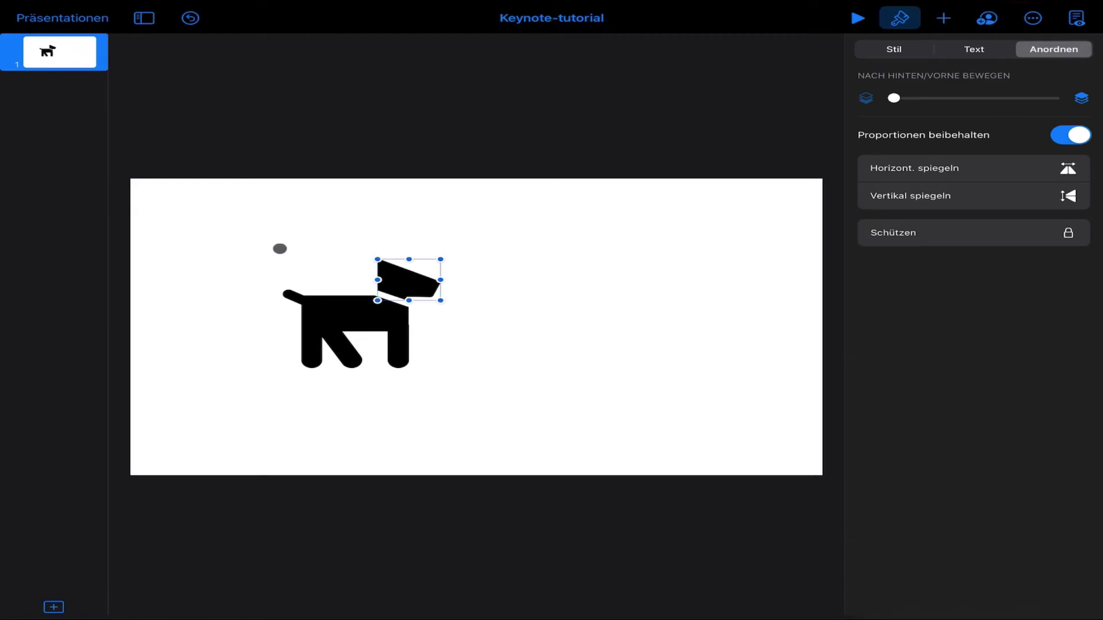
left_click_drag(263, 240, 412, 345)
left_click_drag(464, 392, 464, 392)
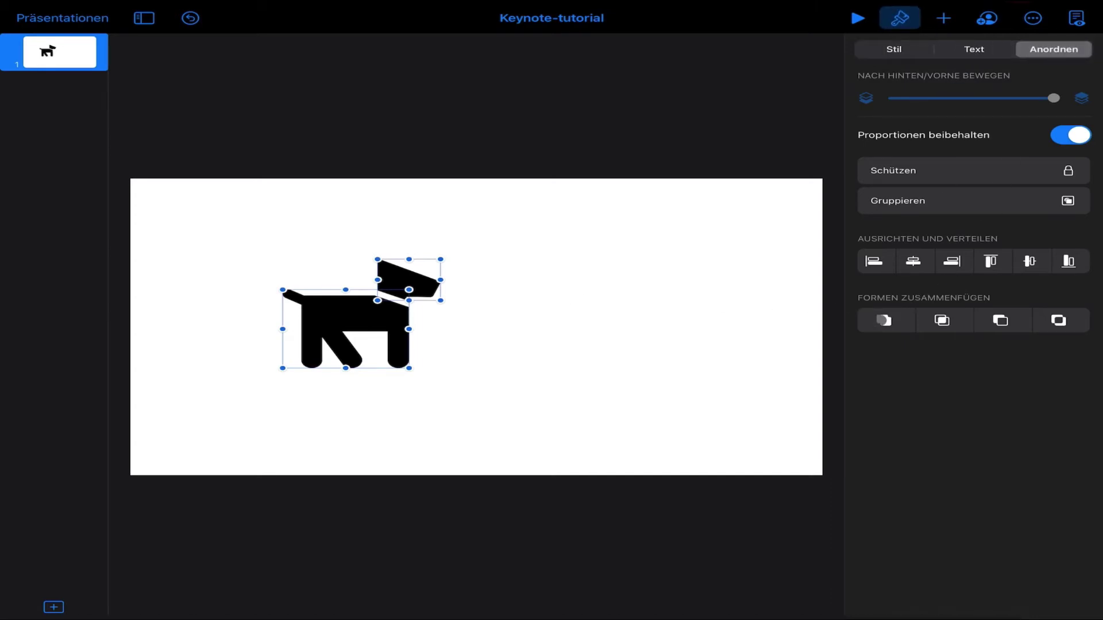
Step: Merge the head and body into one shape and nudge it into position
left_click(883, 320)
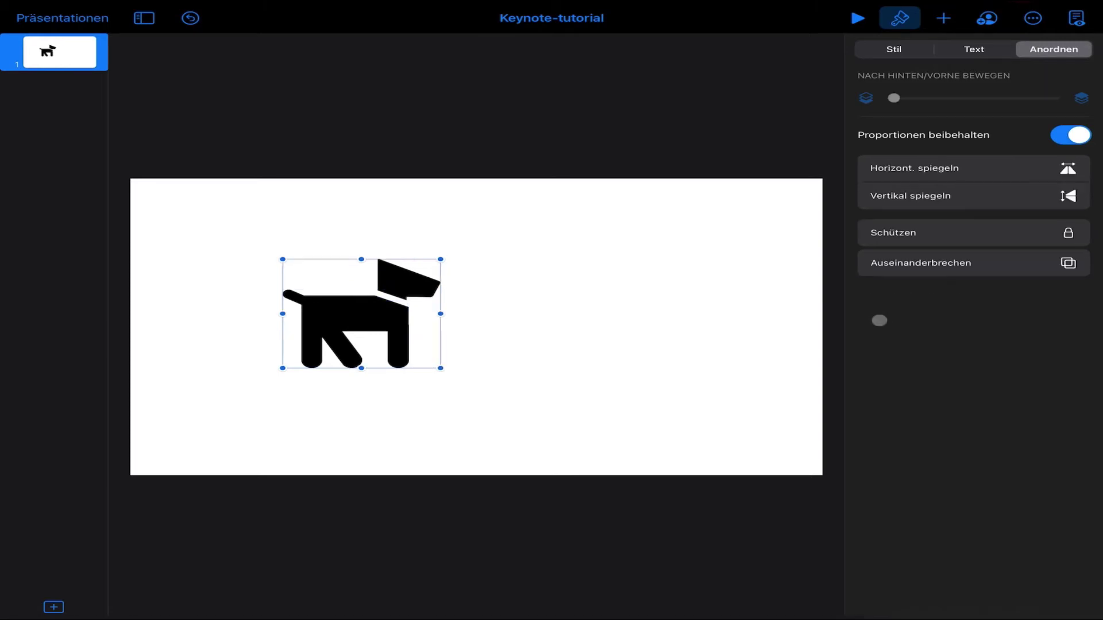
left_click_drag(399, 284, 410, 283)
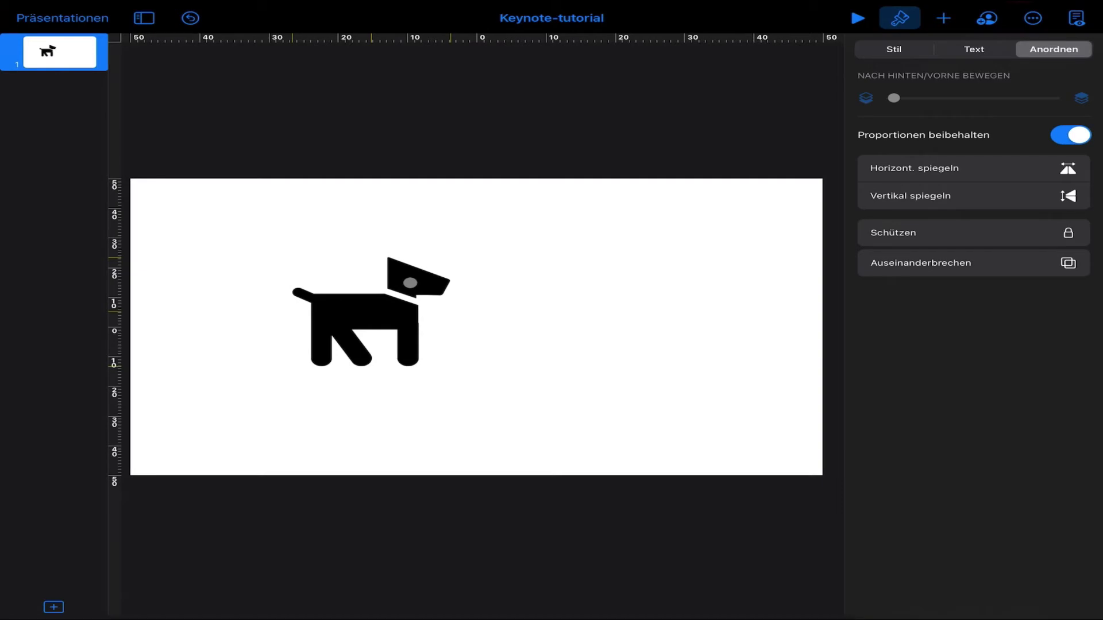
left_click_drag(410, 283, 404, 285)
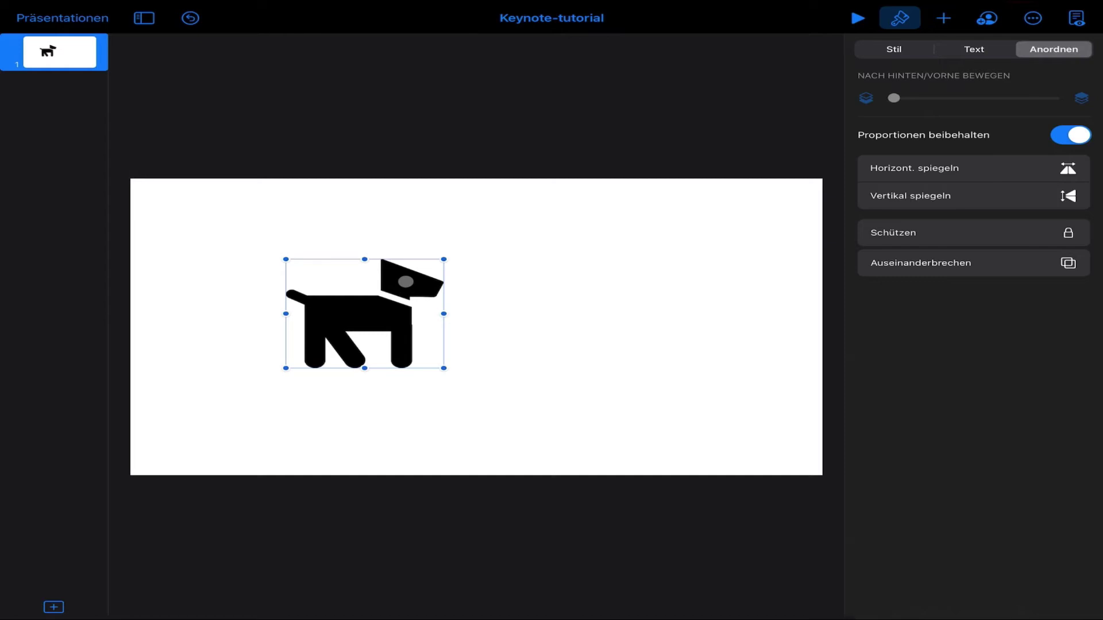
Step: Break the dog apart again, group head and body, and shift the group left
double_click(406, 282)
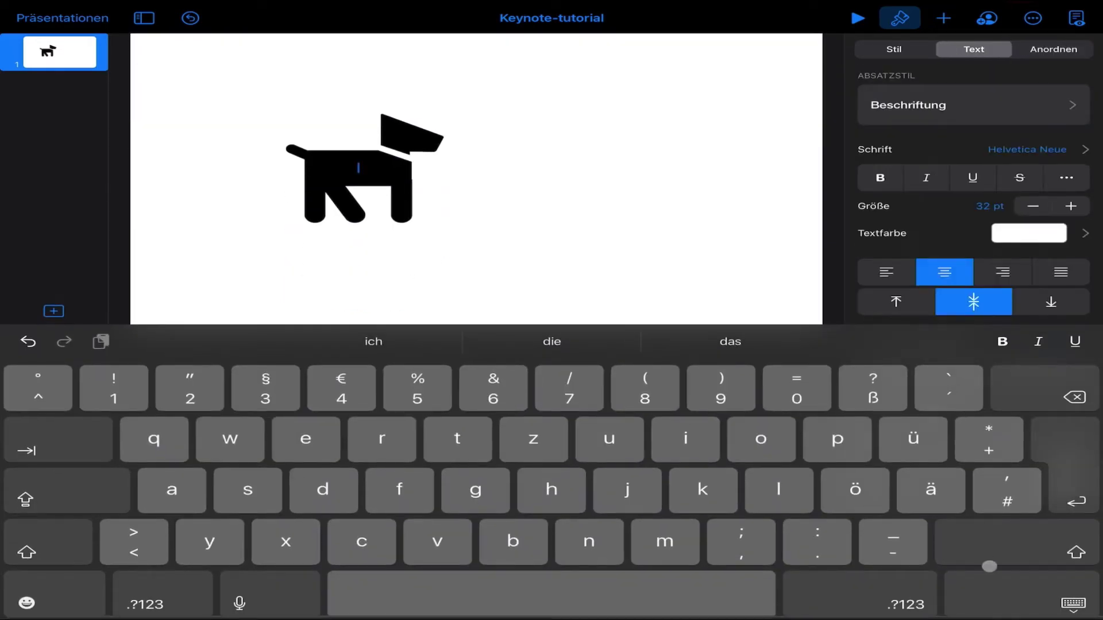
left_click(1007, 591)
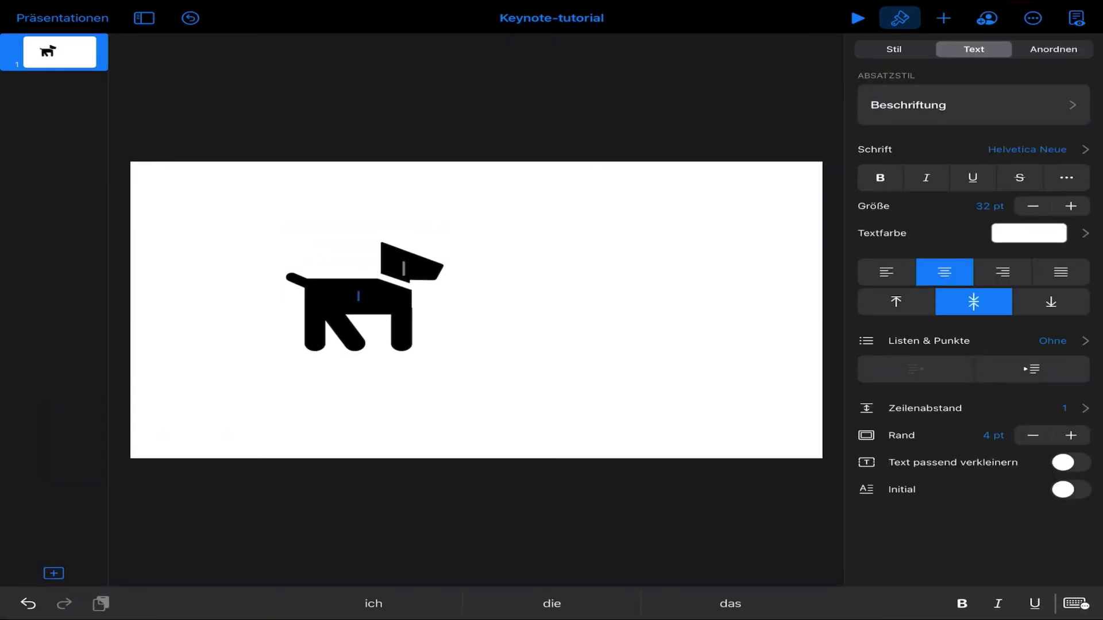
left_click(565, 262)
left_click(404, 280)
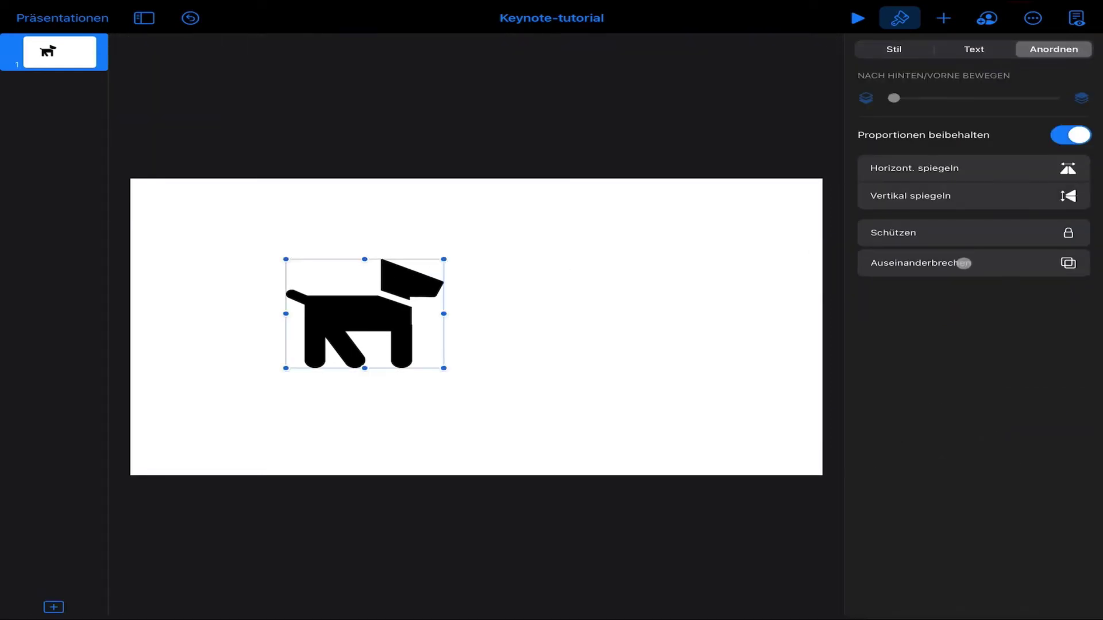
left_click(963, 263)
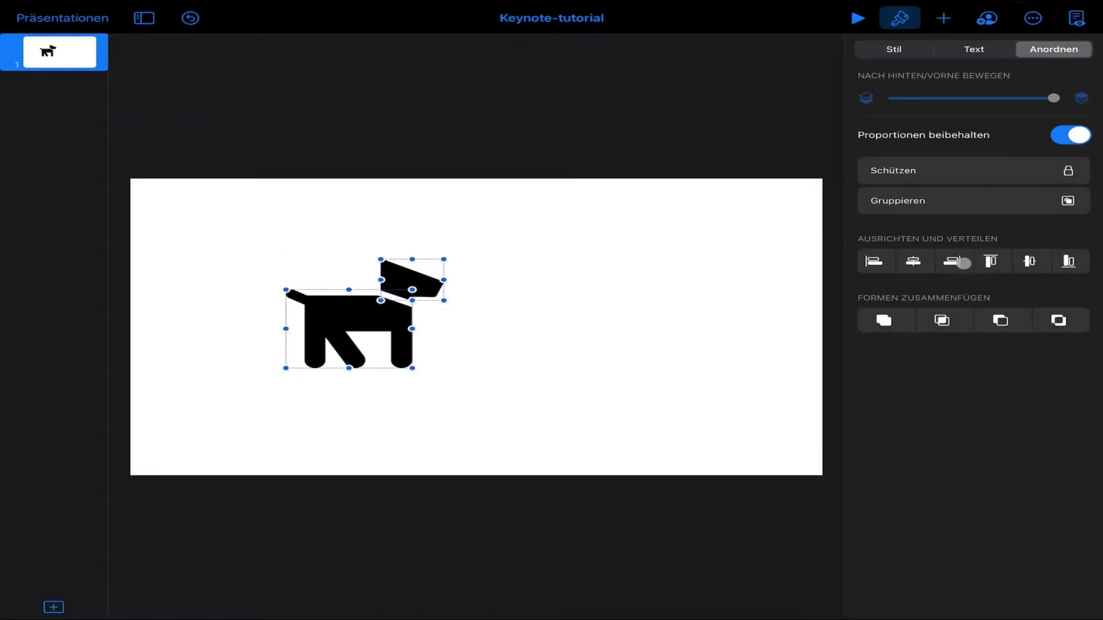
left_click(899, 201)
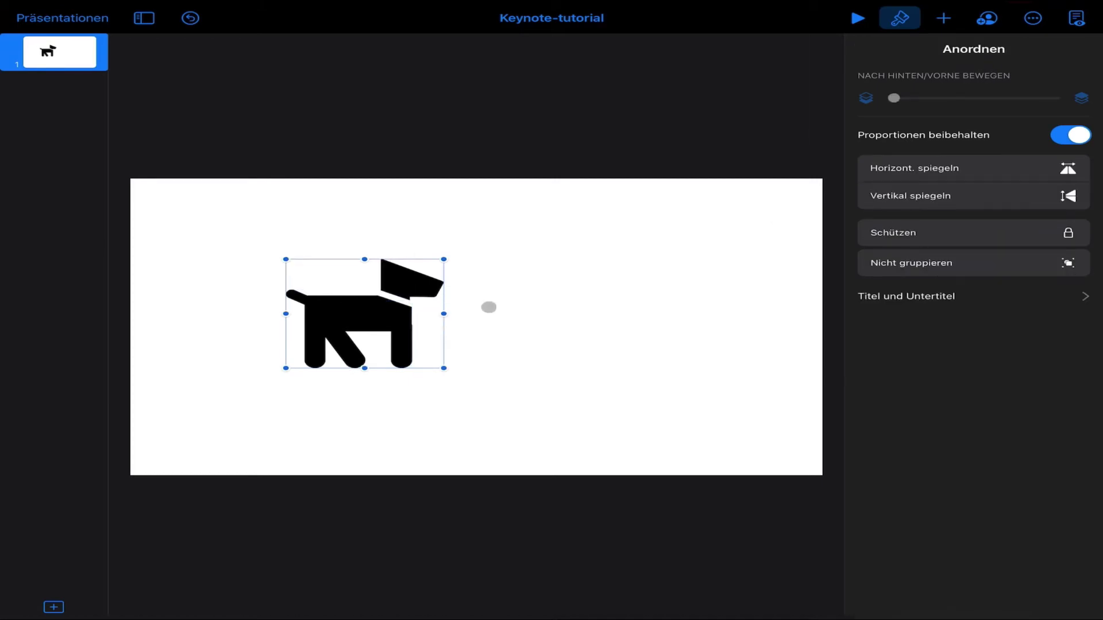
left_click_drag(411, 276, 370, 281)
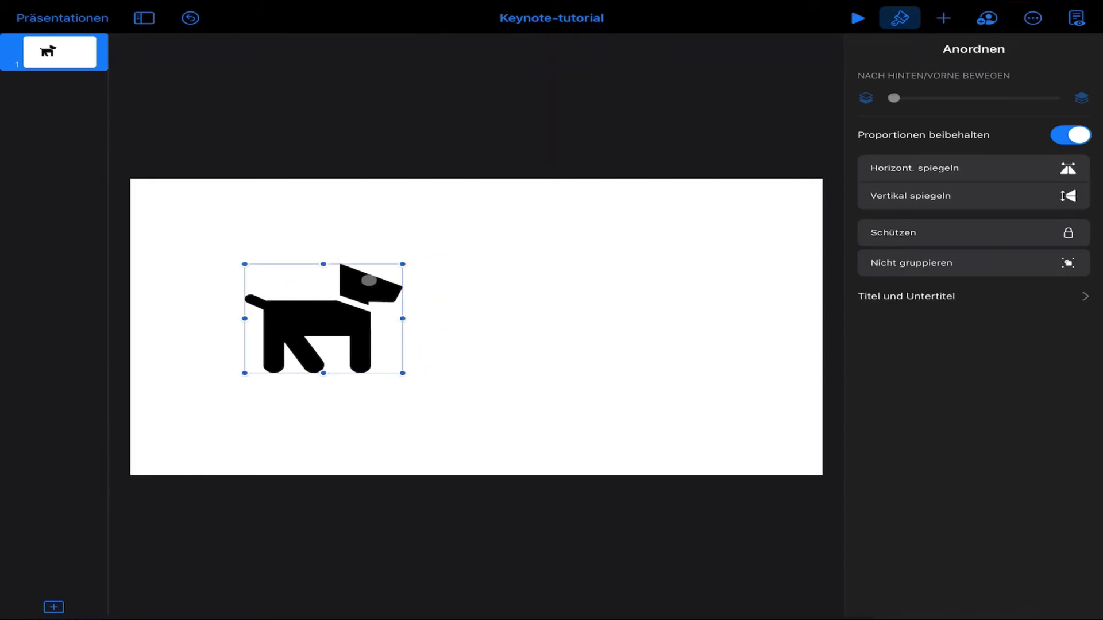
Step: Check the grouped dog by selecting its head, body and the whole group
left_click(369, 281)
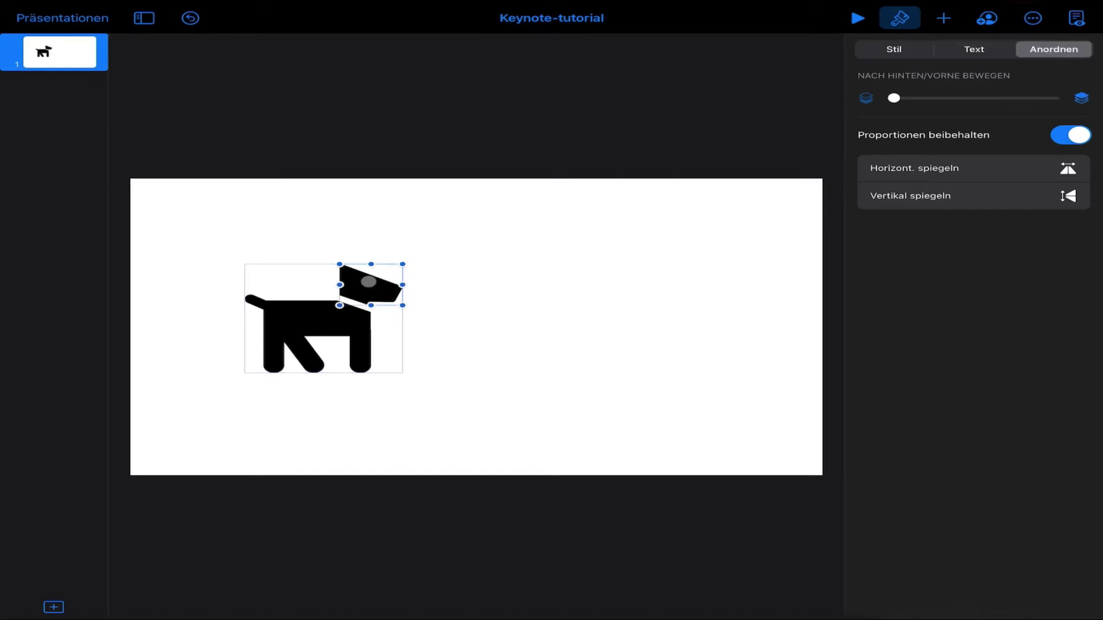
double_click(317, 314)
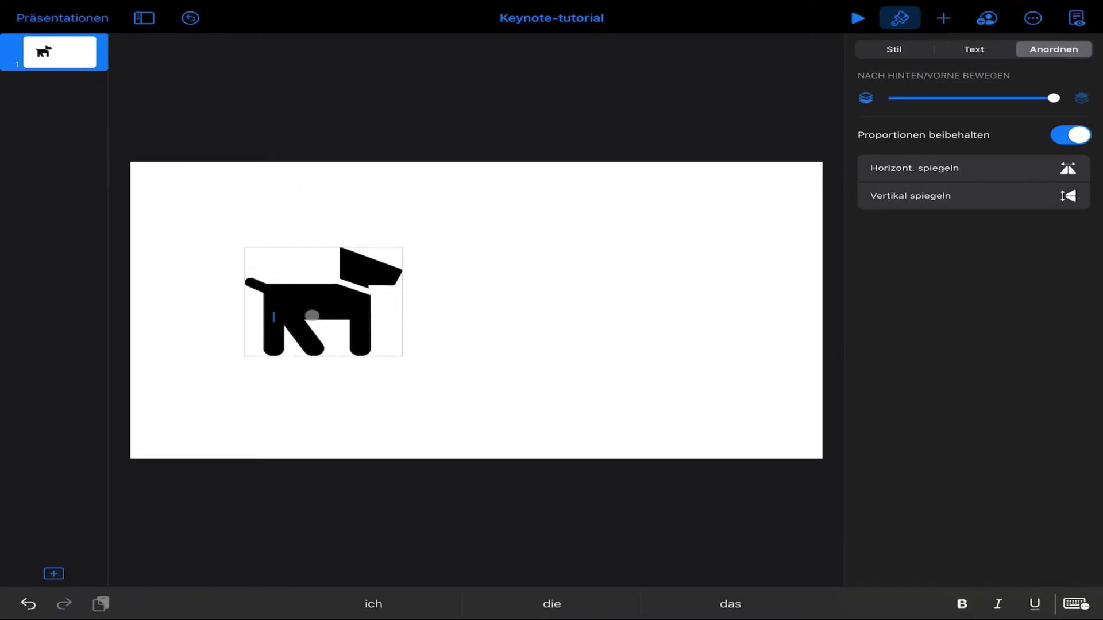
left_click(371, 273)
left_click(293, 310)
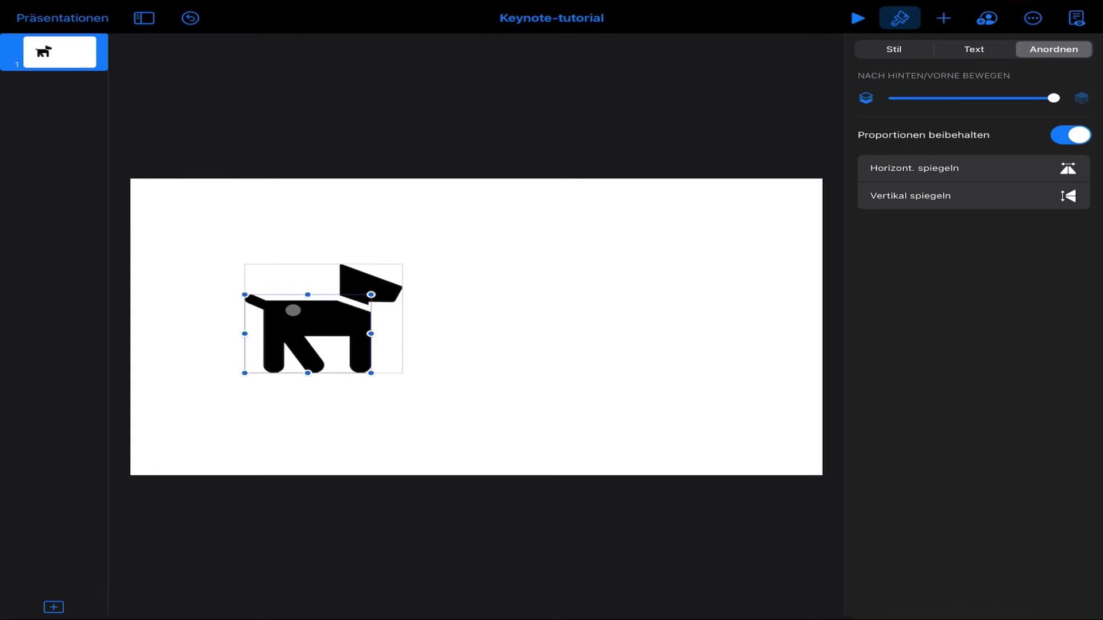
left_click(553, 280)
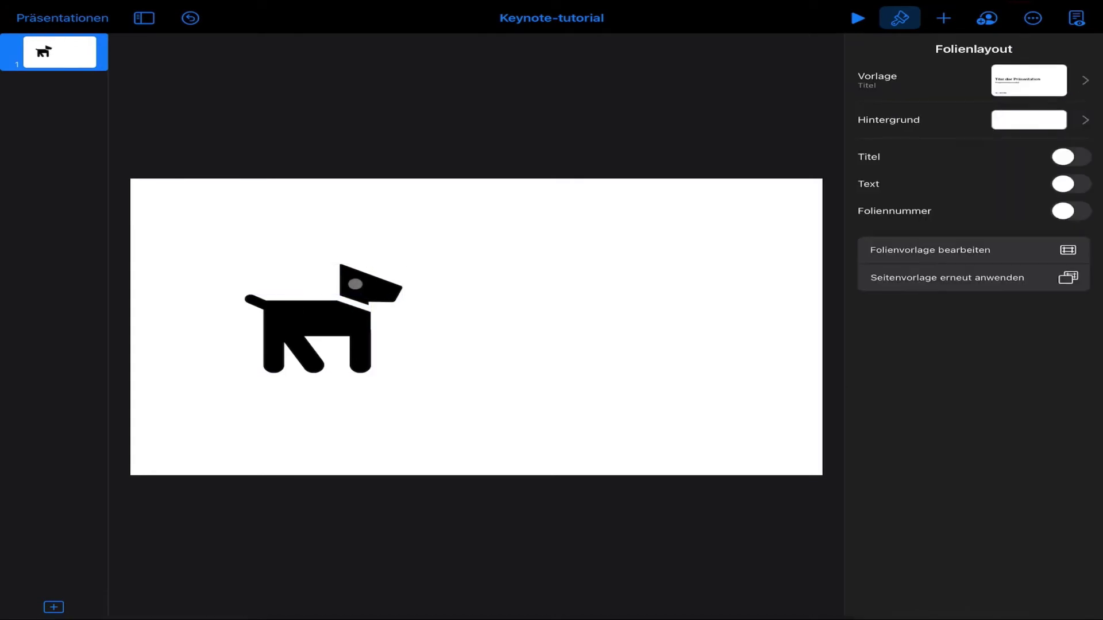
left_click(354, 283)
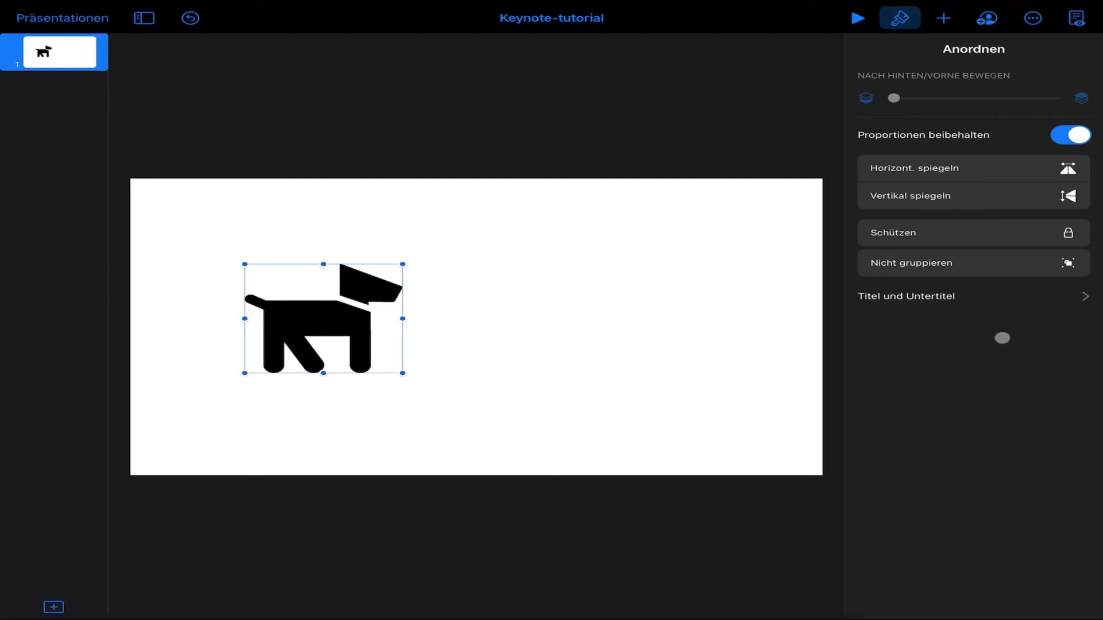
Step: Ungroup the dog, combine its head and body into one shape, and drag it down-right
left_click(925, 262)
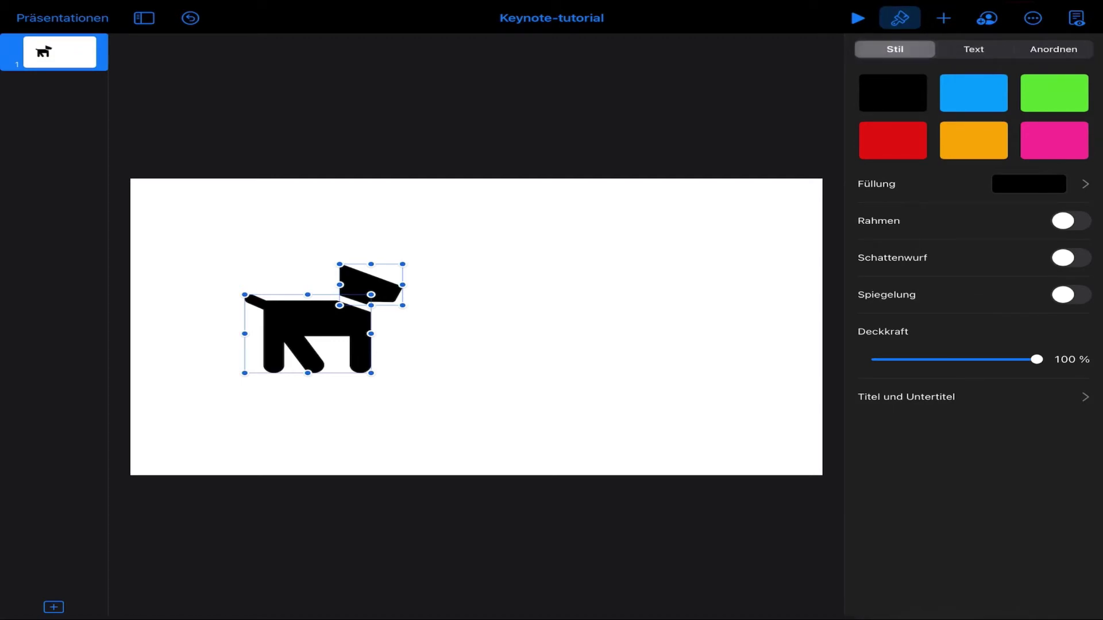
left_click(1052, 48)
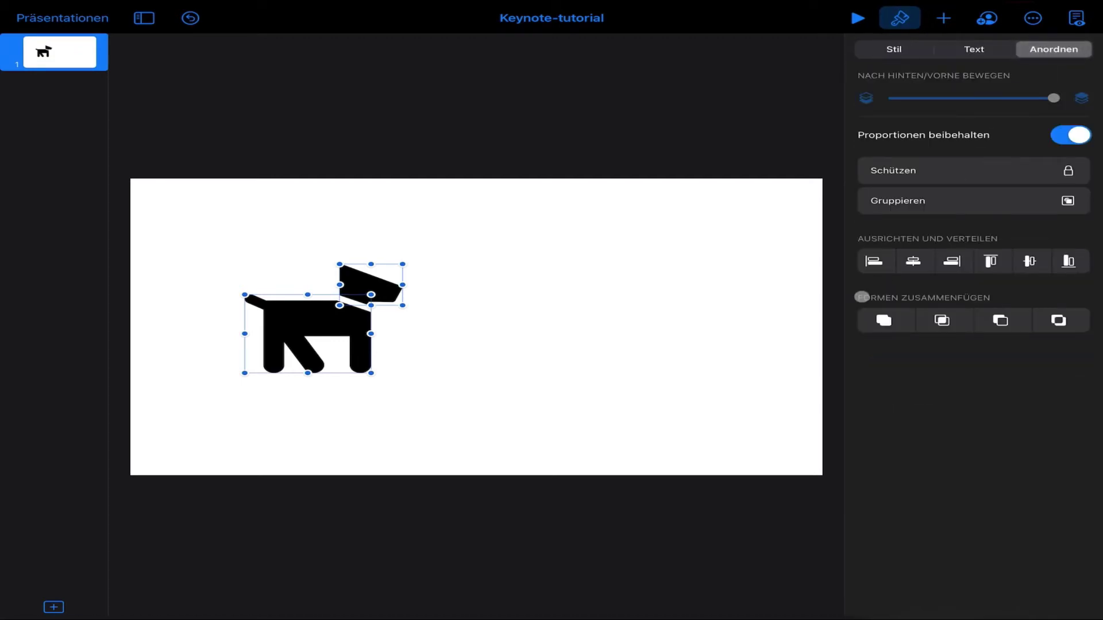
left_click(875, 321)
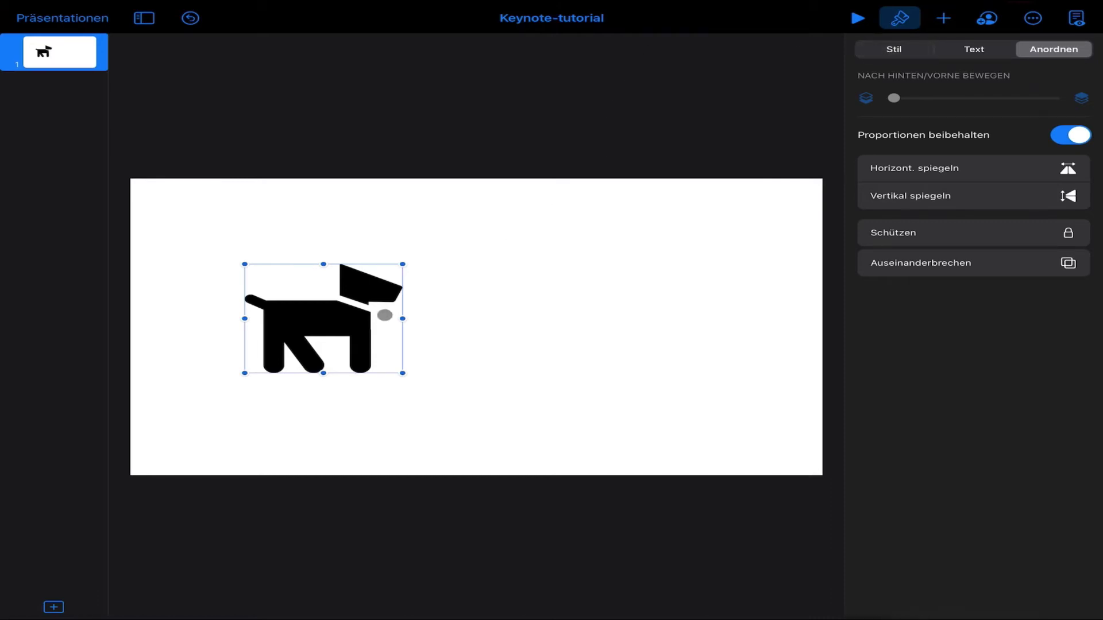
left_click_drag(317, 315, 350, 357)
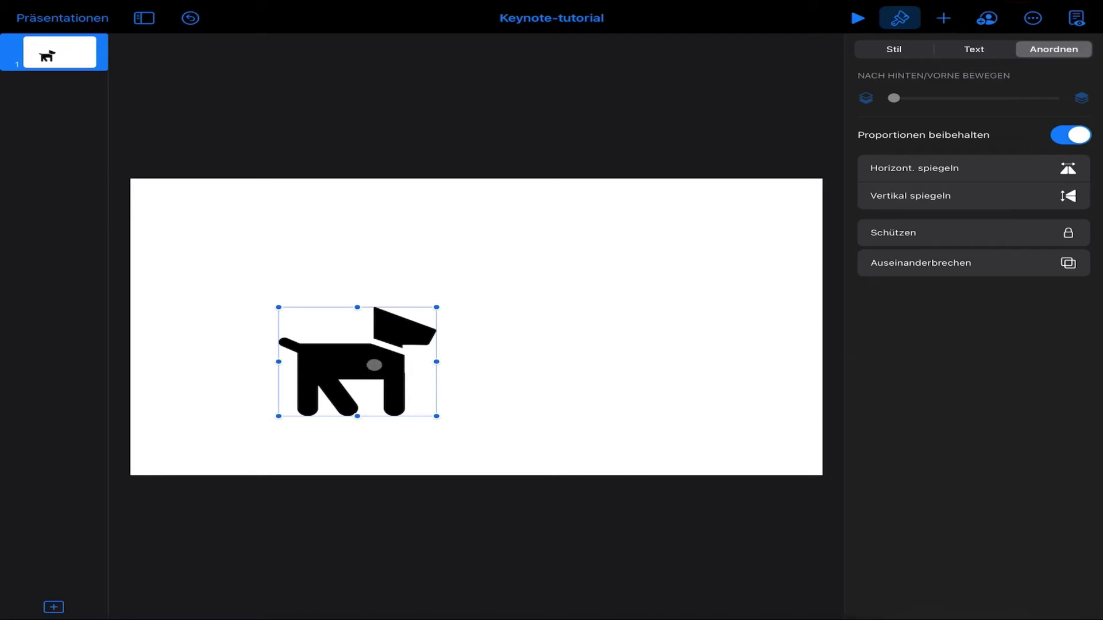
left_click(401, 368)
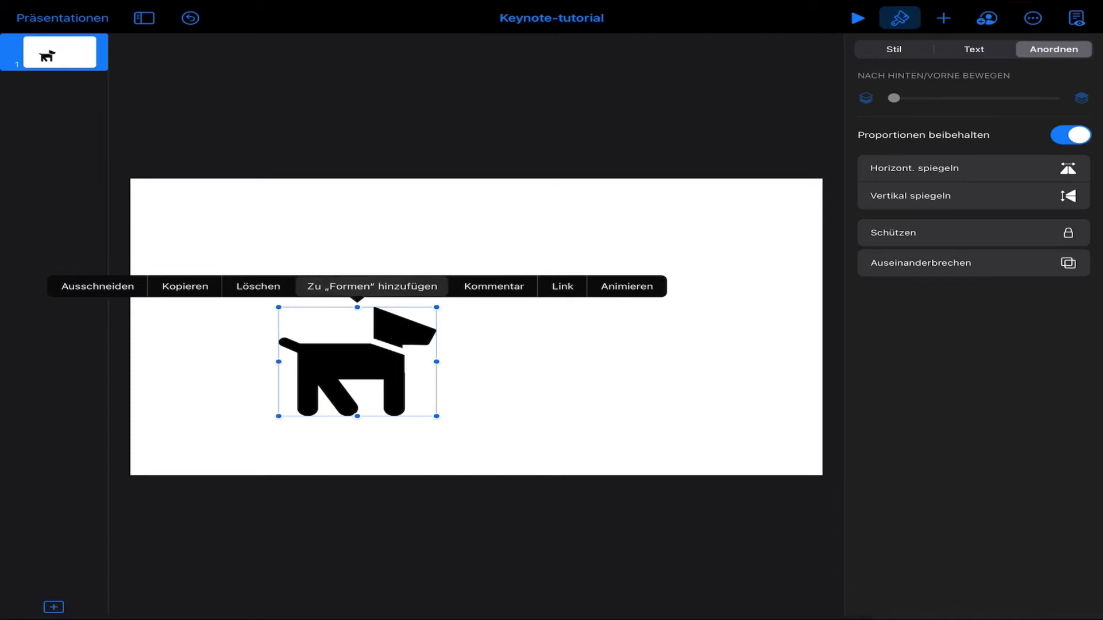
Step: Add the combined dog to Meine Formen and delete the extra shape named Form
left_click(371, 286)
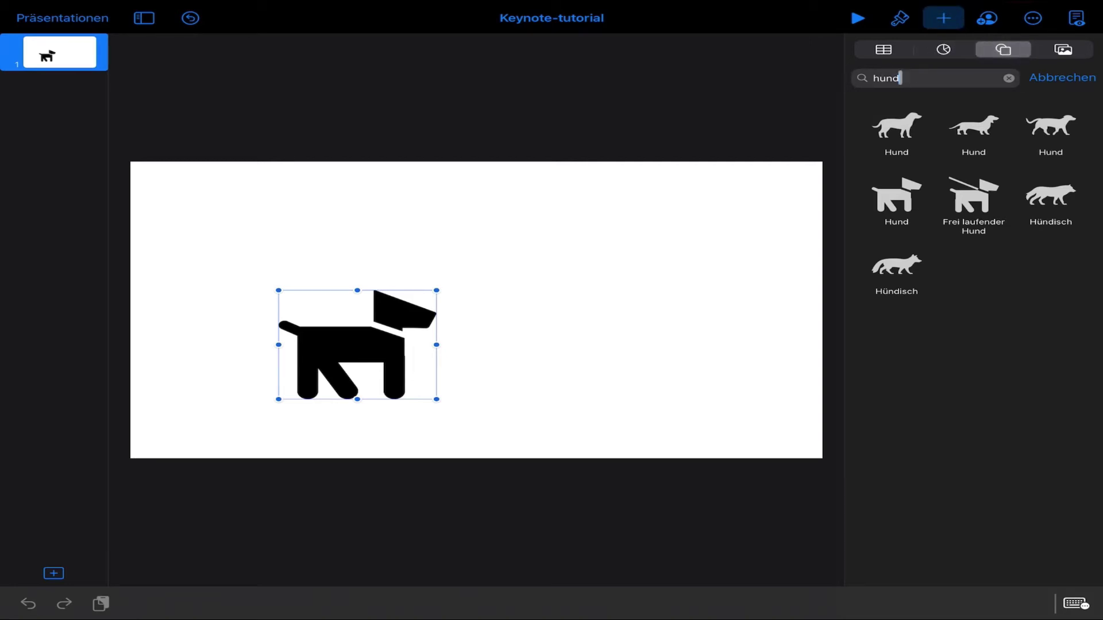
left_click(1009, 78)
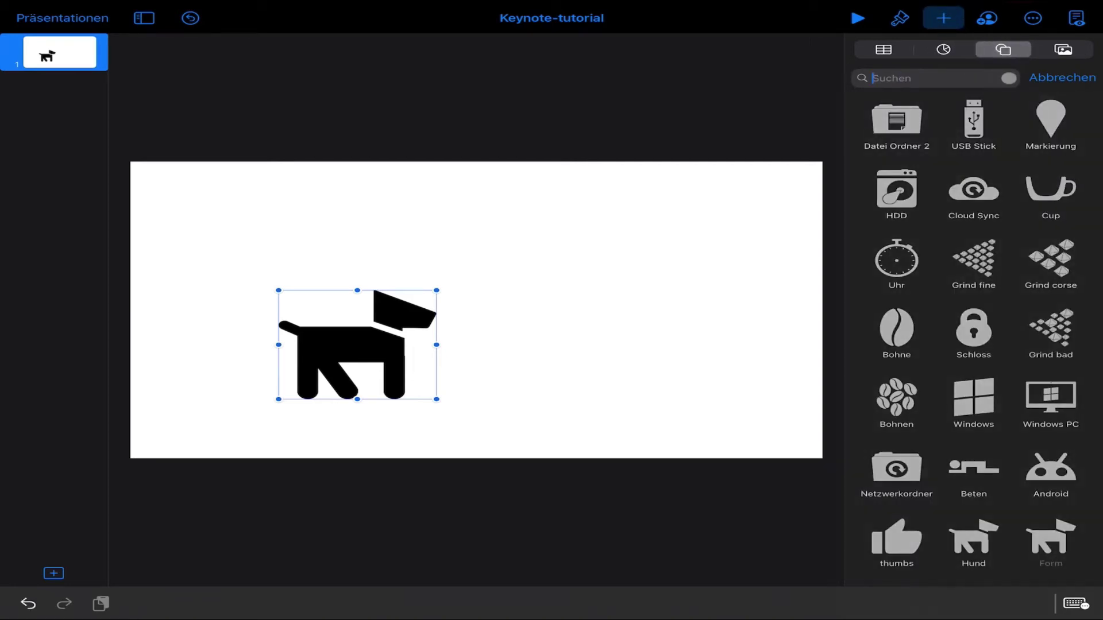
left_click(1061, 78)
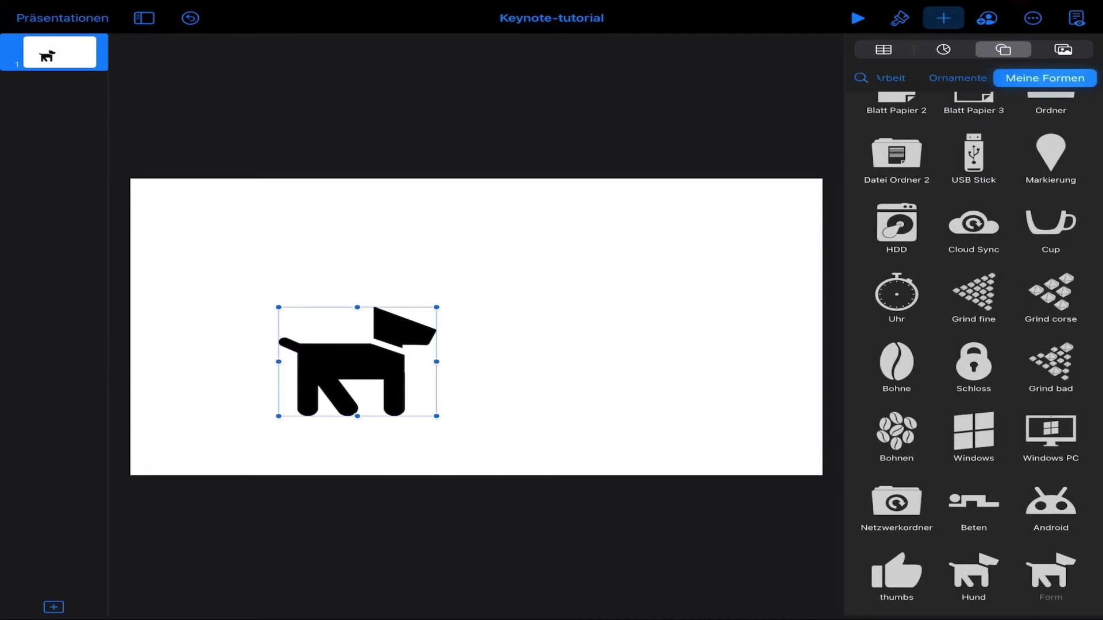
scroll(974, 345, "down", 2)
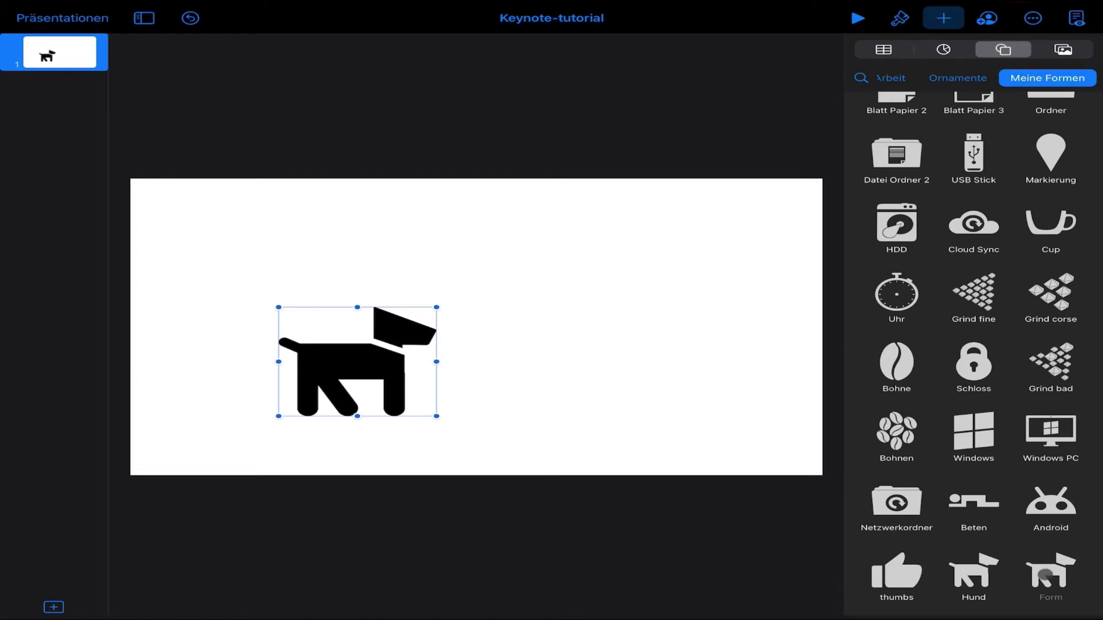
right_click(1046, 576)
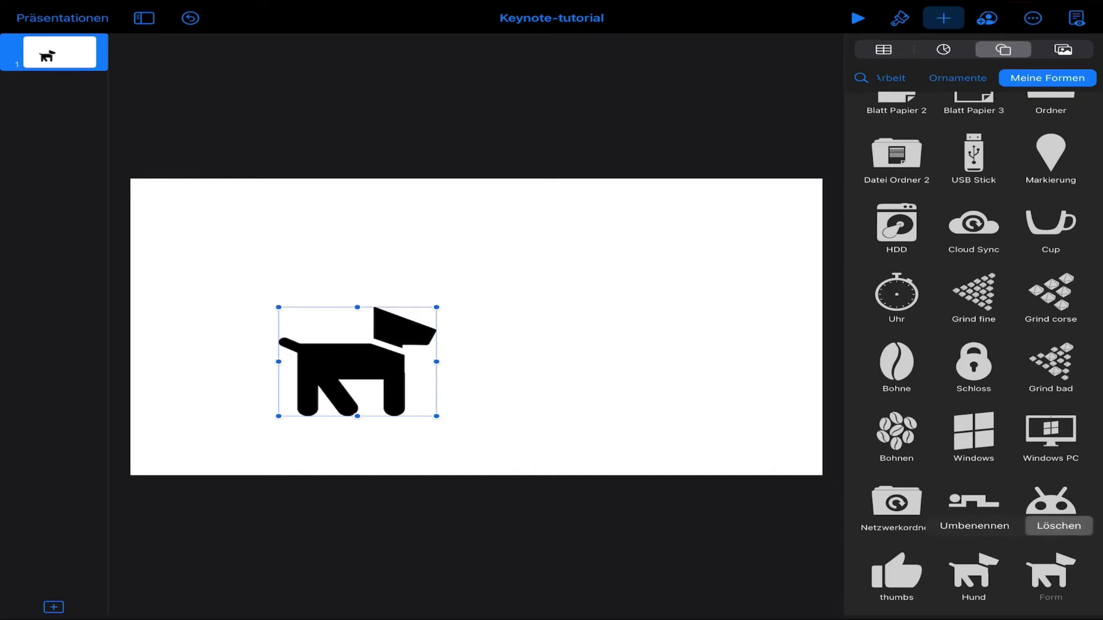
left_click(1058, 526)
left_click(595, 341)
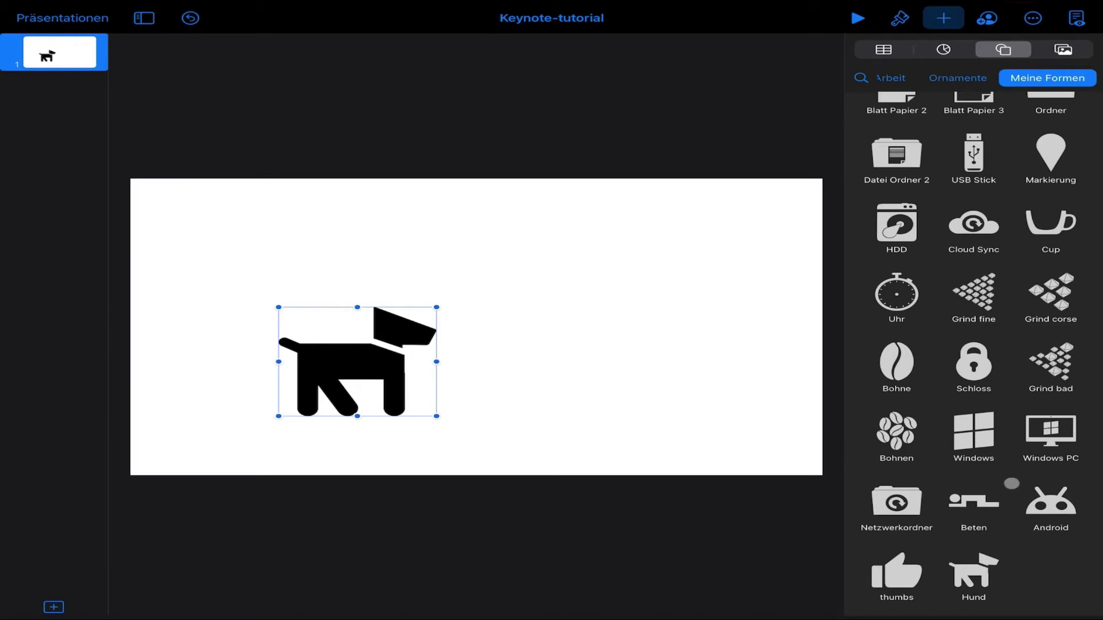
Step: Move the combined dog slightly lower and to the left
scroll(1010, 479, "up", 2)
scroll(1010, 479, "up", 5)
scroll(1010, 479, "up", 3)
scroll(1010, 479, "up", 3)
scroll(1011, 479, "up", 1)
scroll(1011, 479, "down", 5)
scroll(1010, 479, "down", 5)
scroll(1011, 479, "down", 2)
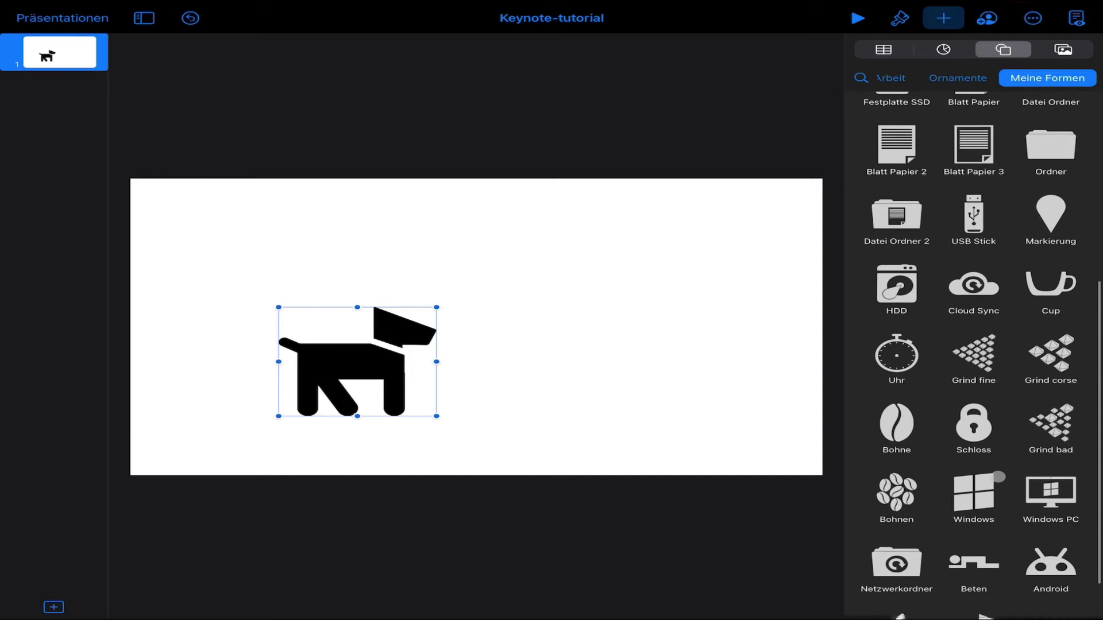
left_click_drag(349, 362, 313, 382)
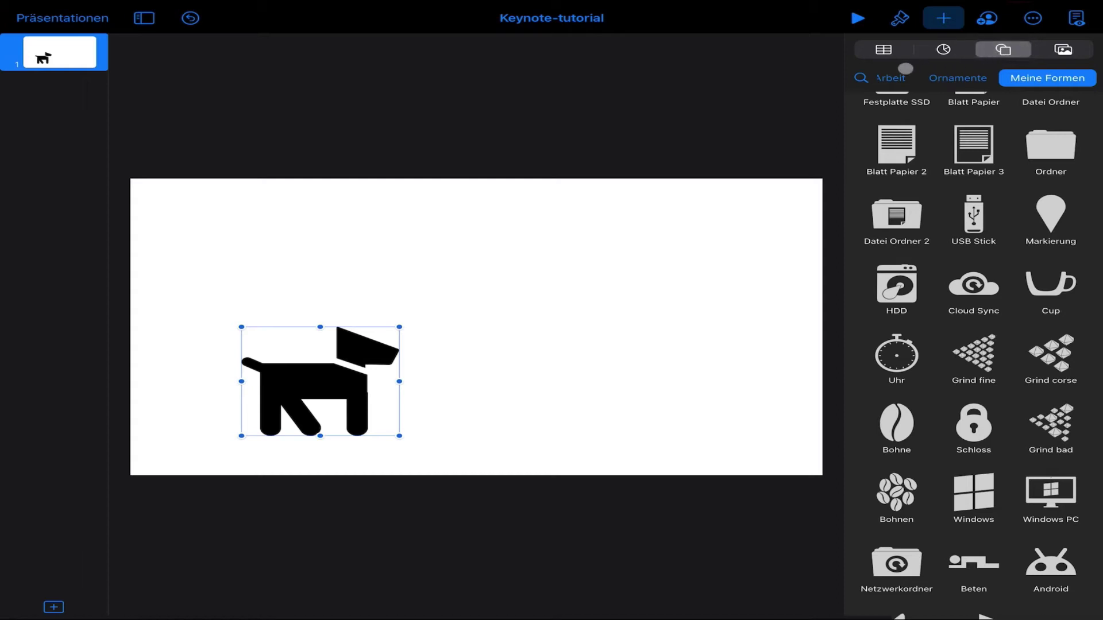
Step: Search 'gehirn', insert the Gehirn (Frontansicht) shape, and resize it above the dog
left_click(865, 77)
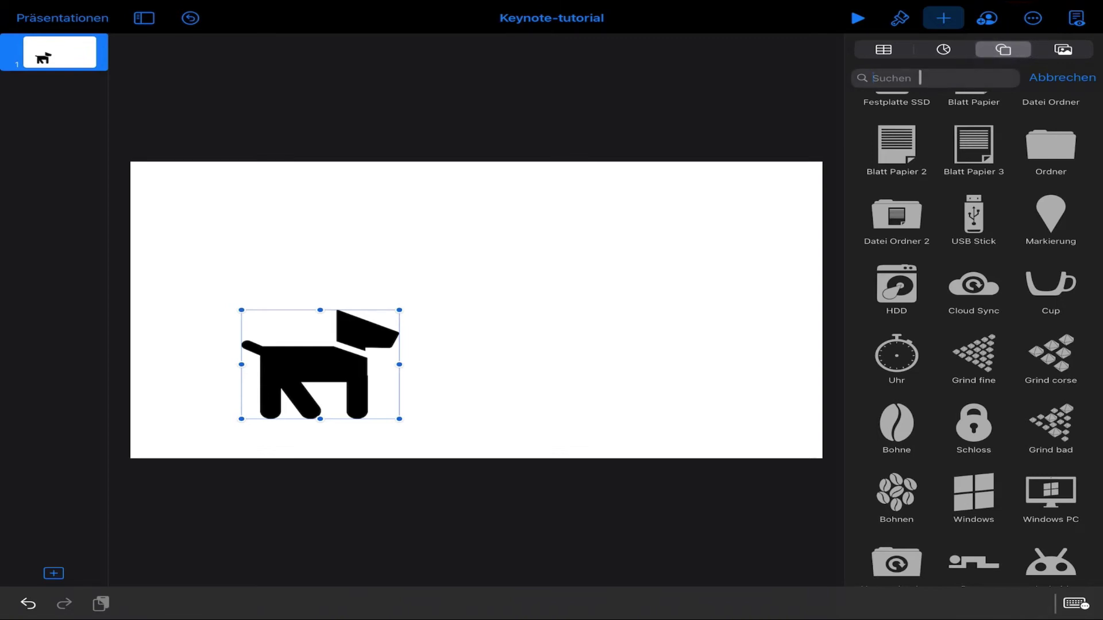
type("geh")
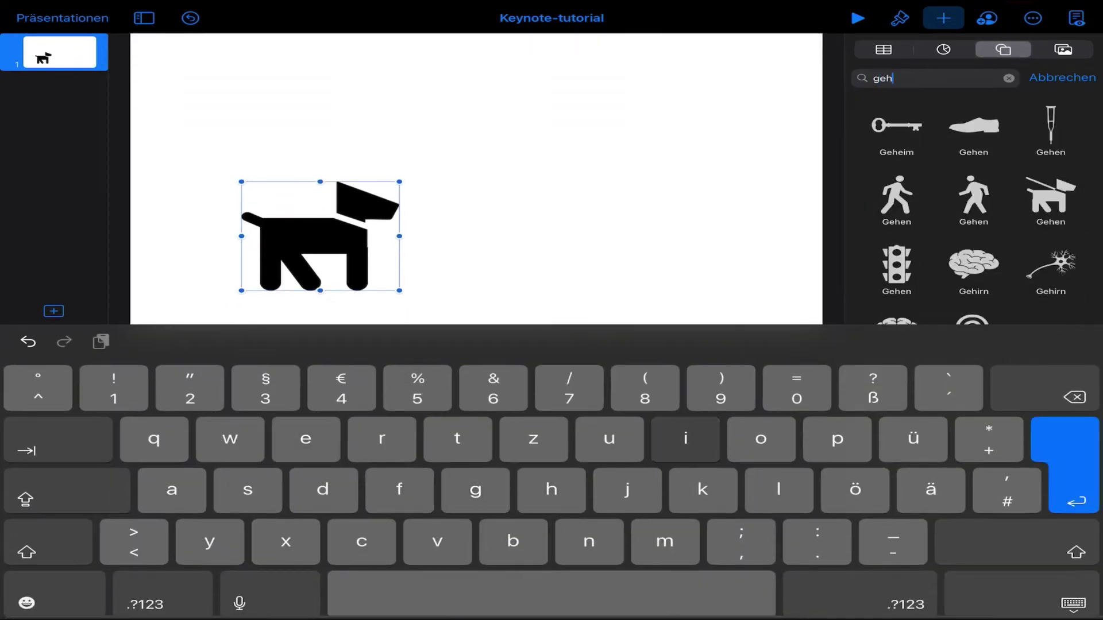
type("irn")
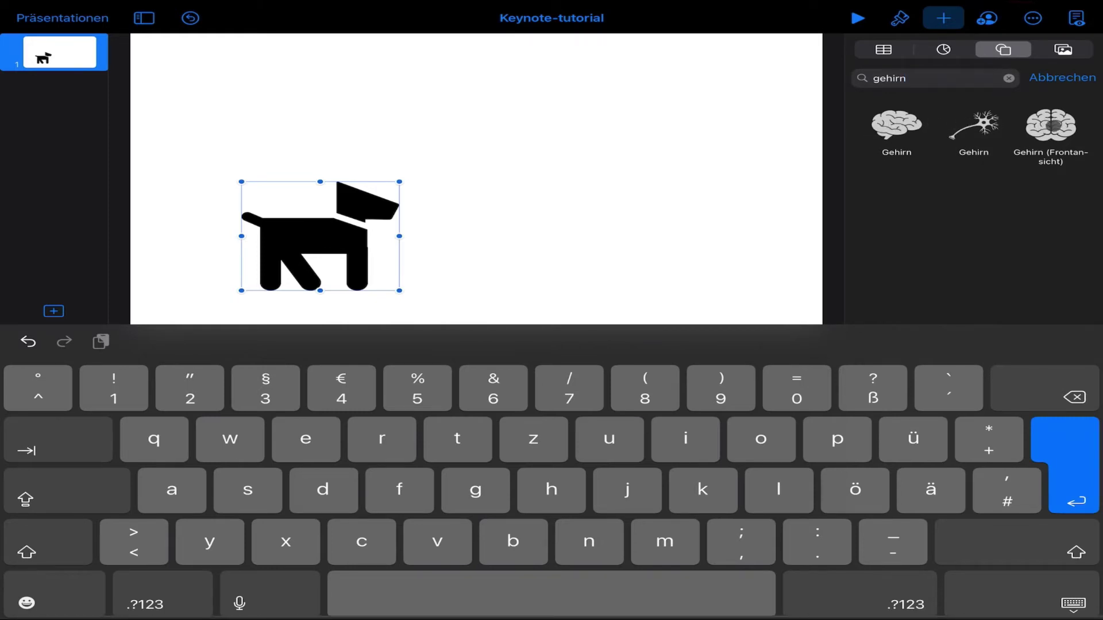
left_click(1051, 125)
mouse_move(505, 305)
left_mouse_down()
mouse_move(537, 271)
mouse_move(483, 245)
left_mouse_up()
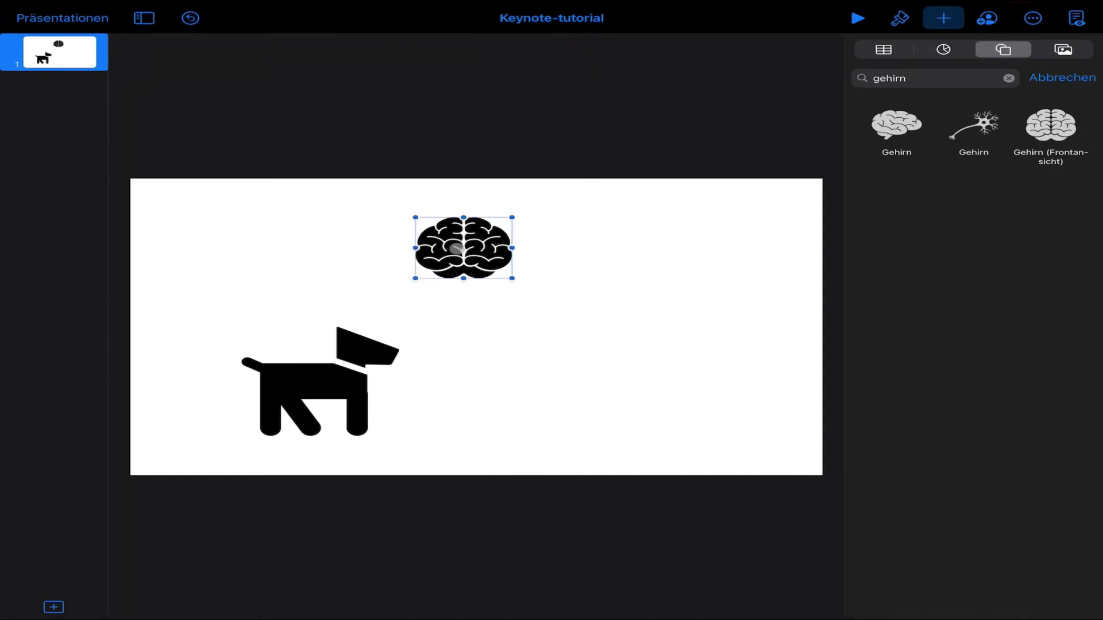
left_click(288, 387)
left_click(490, 243)
left_click(899, 18)
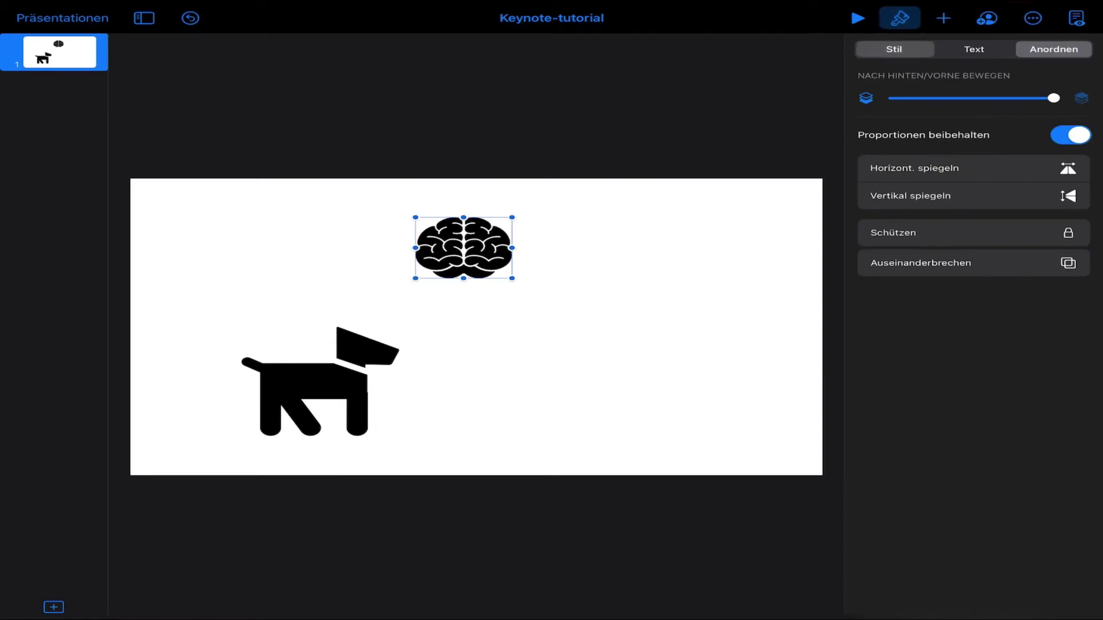
Step: Give the brain shape a pink fill and close the Füllung colour options
left_click(893, 49)
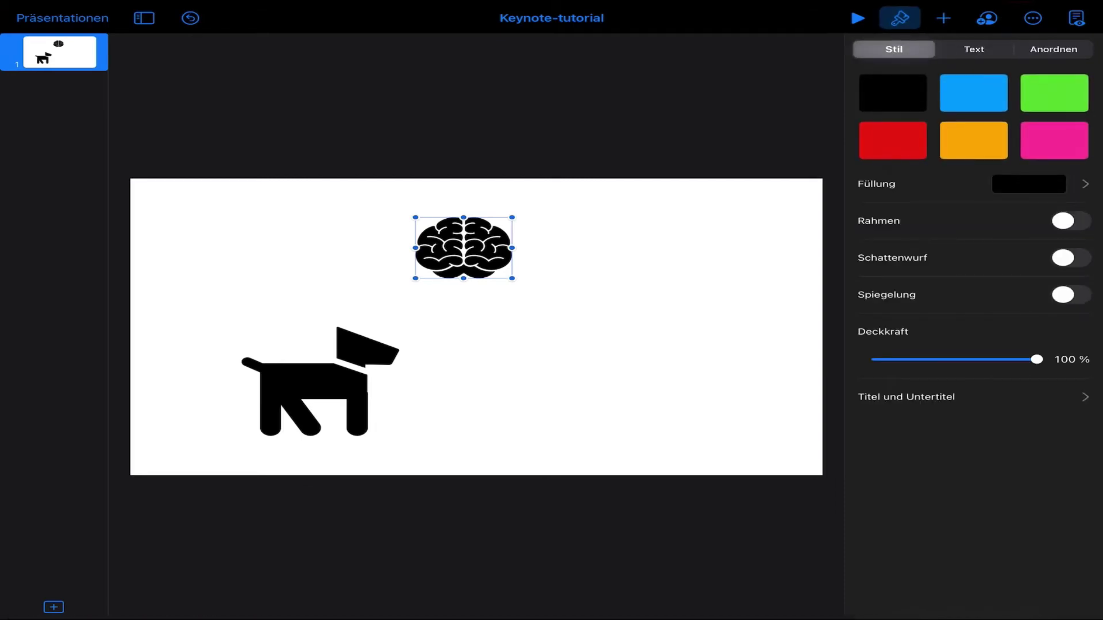
left_click(1063, 147)
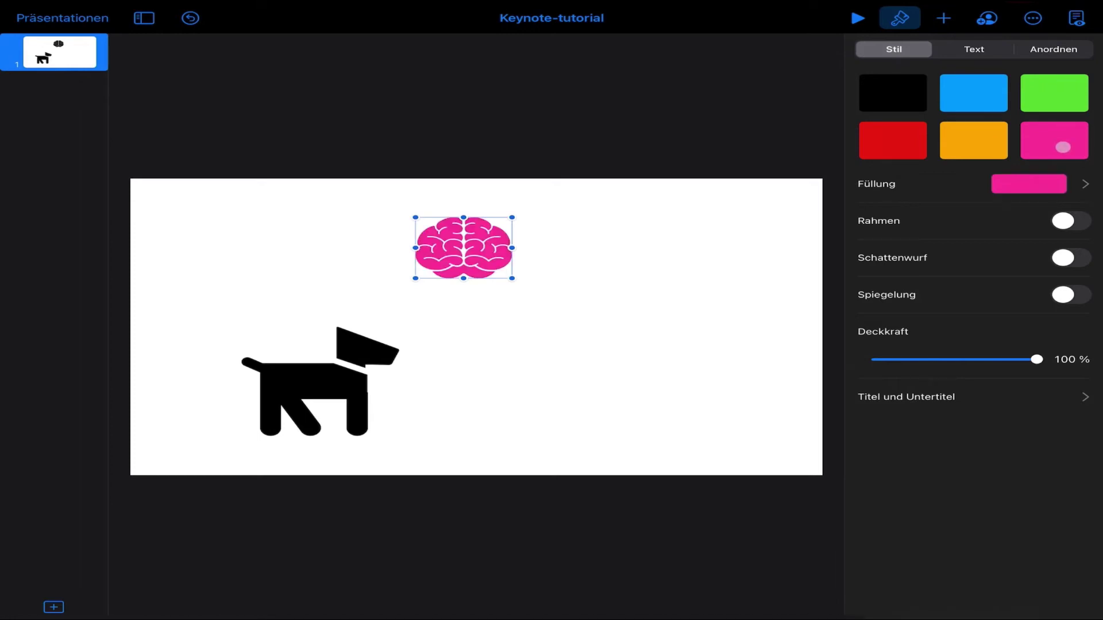
left_click(1026, 185)
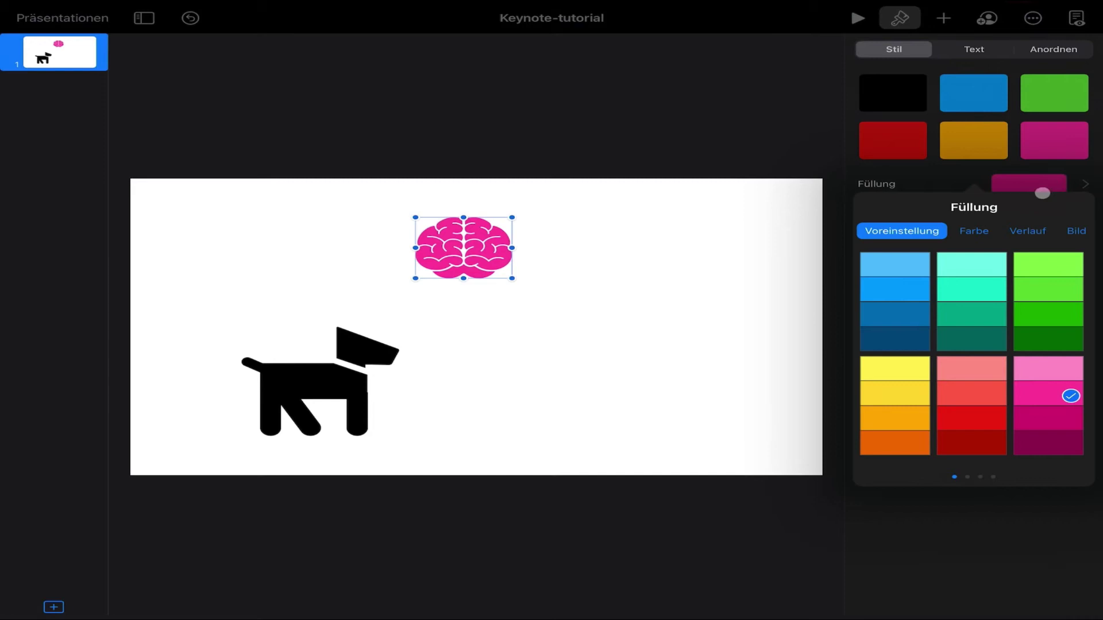
left_click(933, 173)
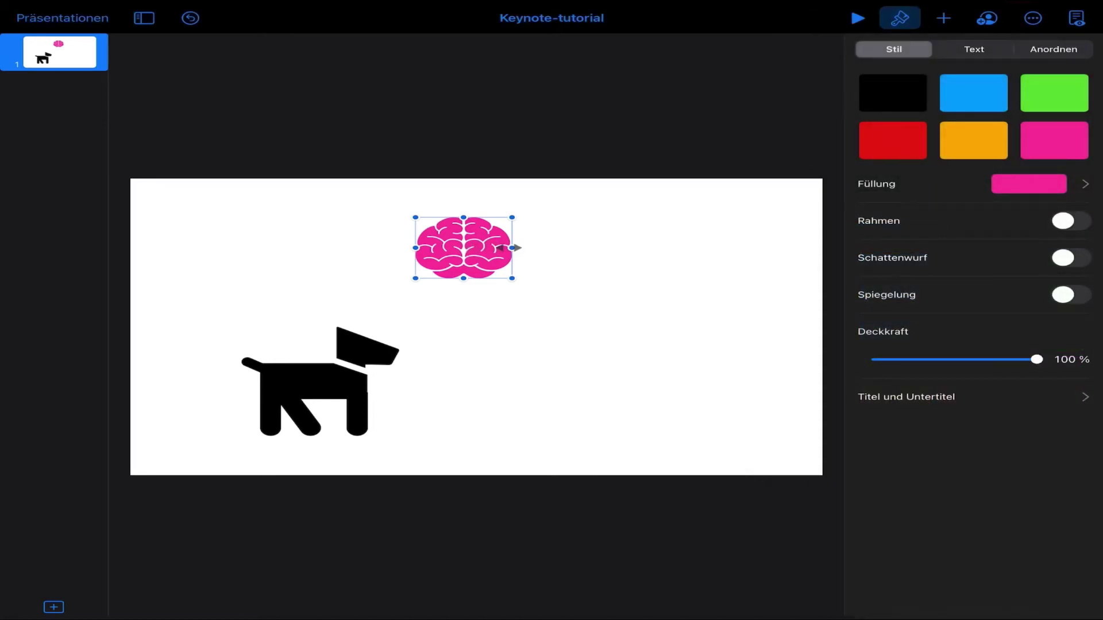
left_click(943, 18)
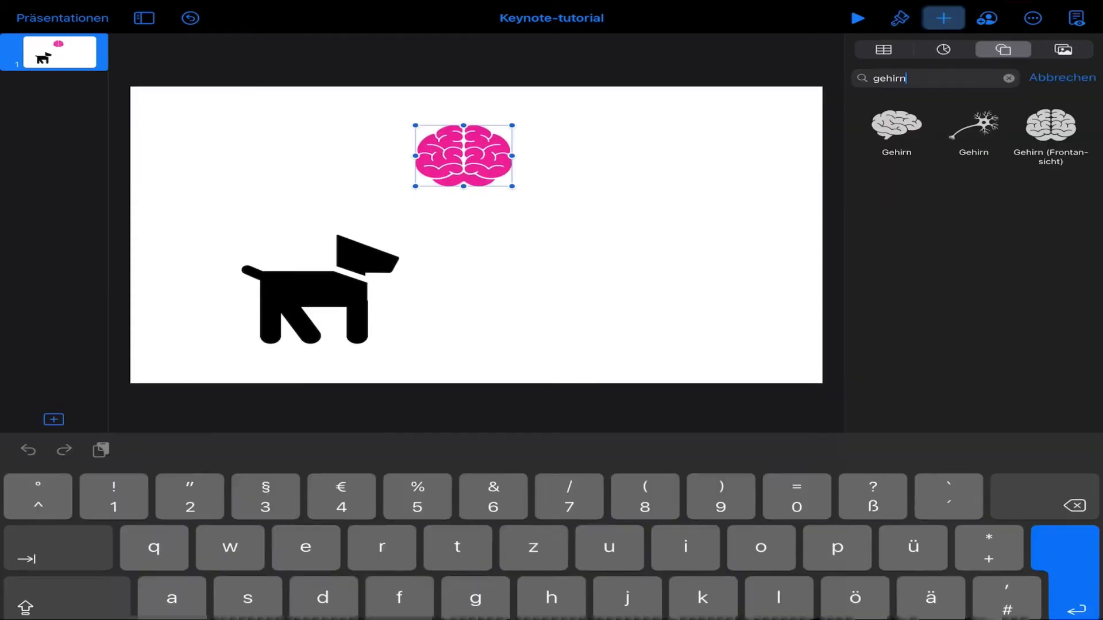
Step: Insert the standing Mensch figure, enlarge it under the brain, and shrink the brain to head size
left_click(1008, 78)
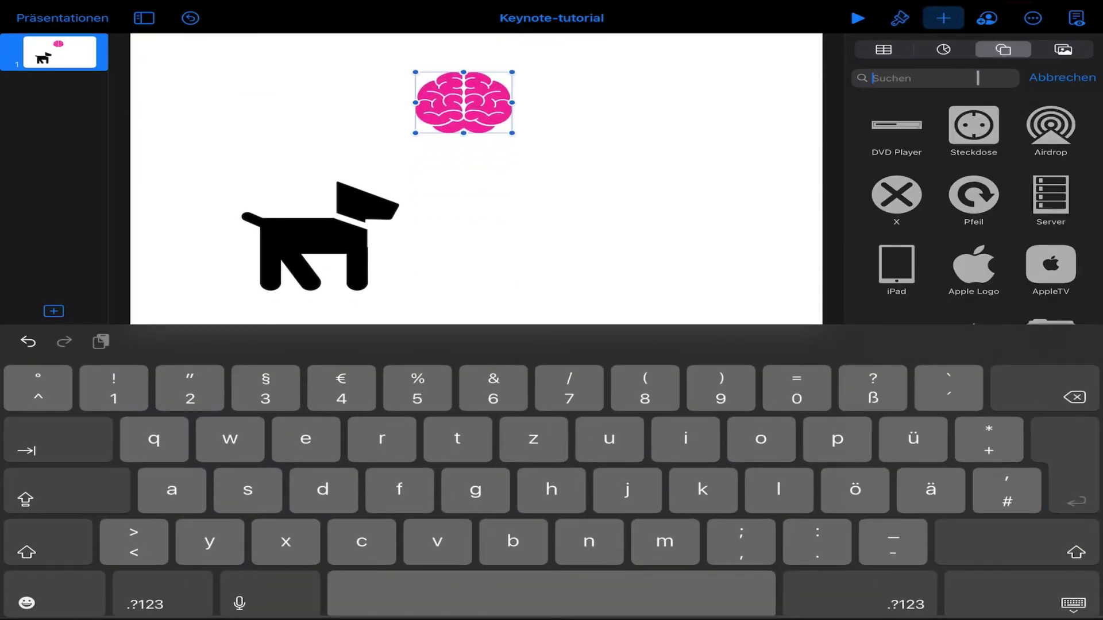
type("mensch")
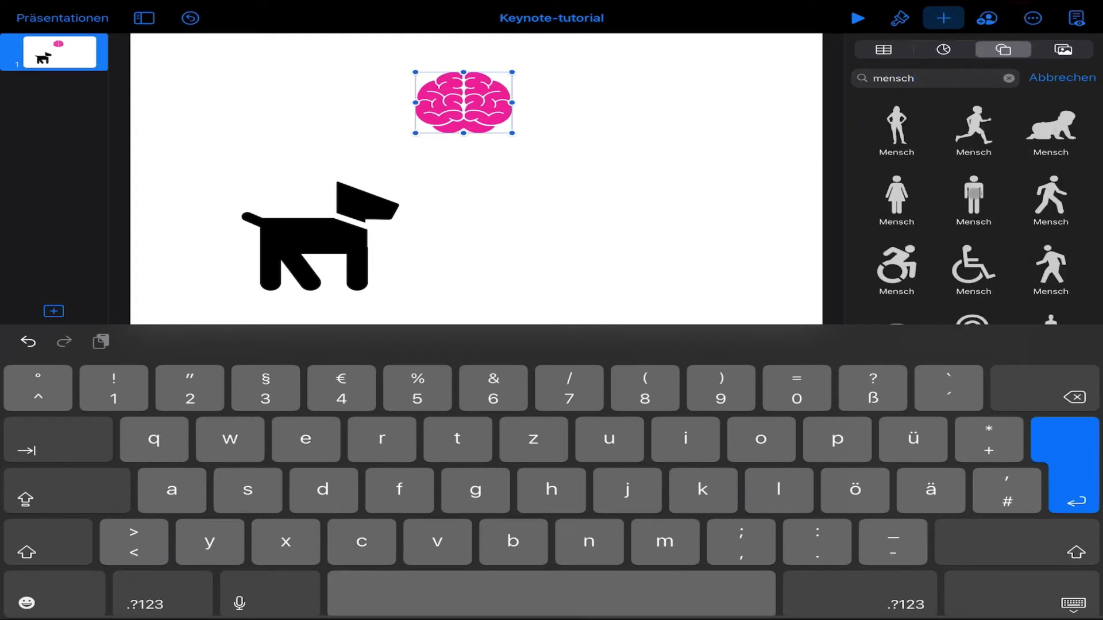
left_click(974, 194)
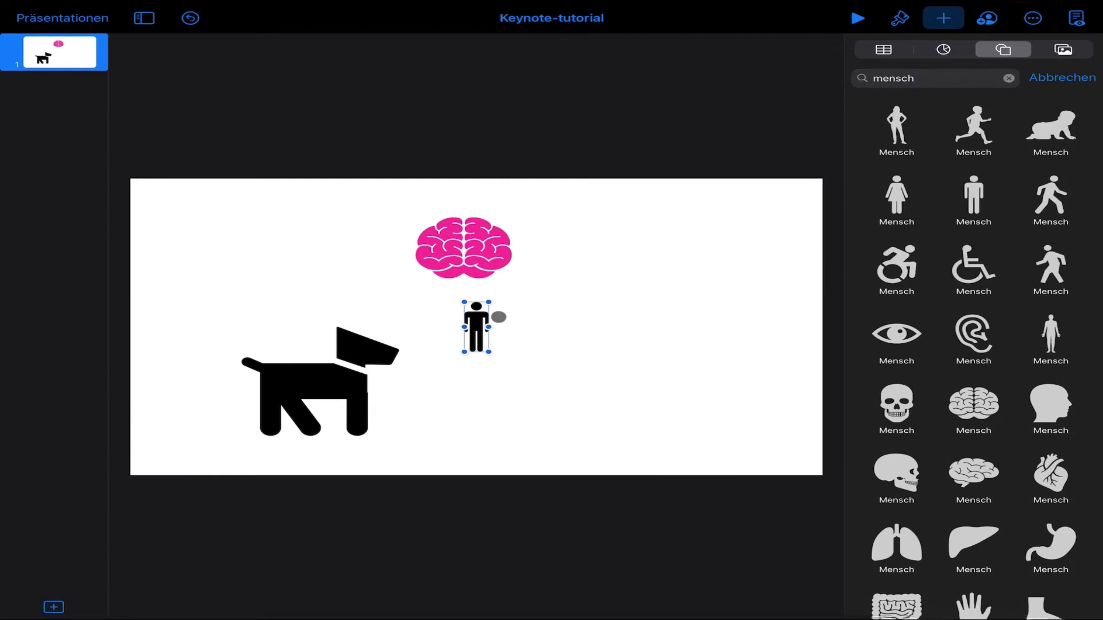
left_click_drag(493, 298, 553, 169)
mouse_move(504, 224)
left_mouse_down()
mouse_move(474, 279)
mouse_move(454, 284)
left_mouse_up()
left_click_drag(501, 236, 531, 233)
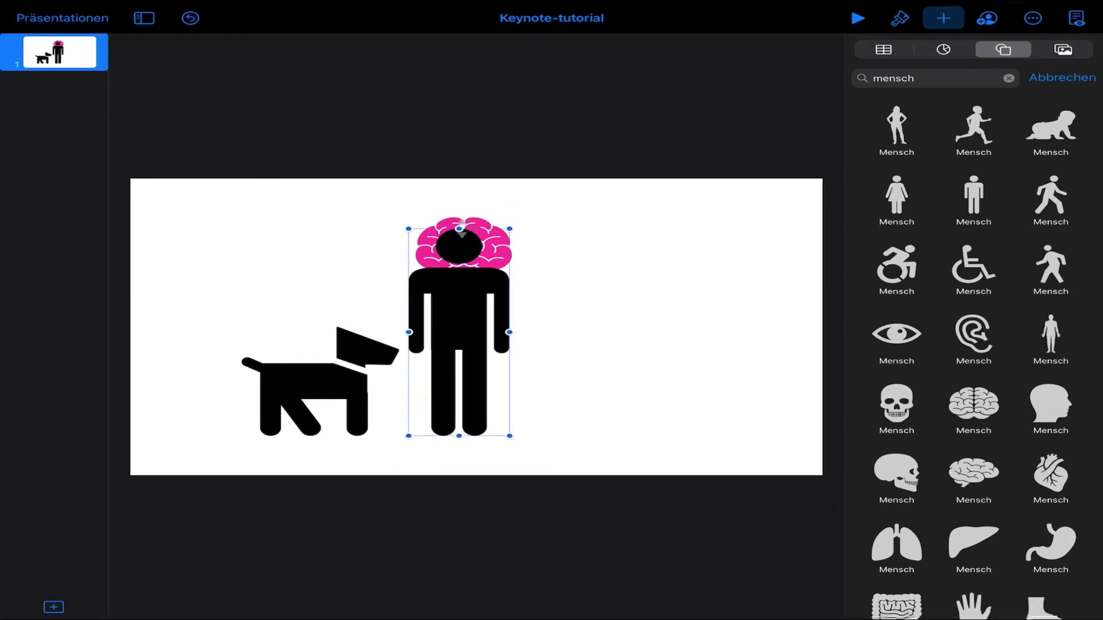
left_click(475, 223)
mouse_move(512, 217)
left_mouse_down()
mouse_move(490, 235)
mouse_move(492, 251)
left_mouse_up()
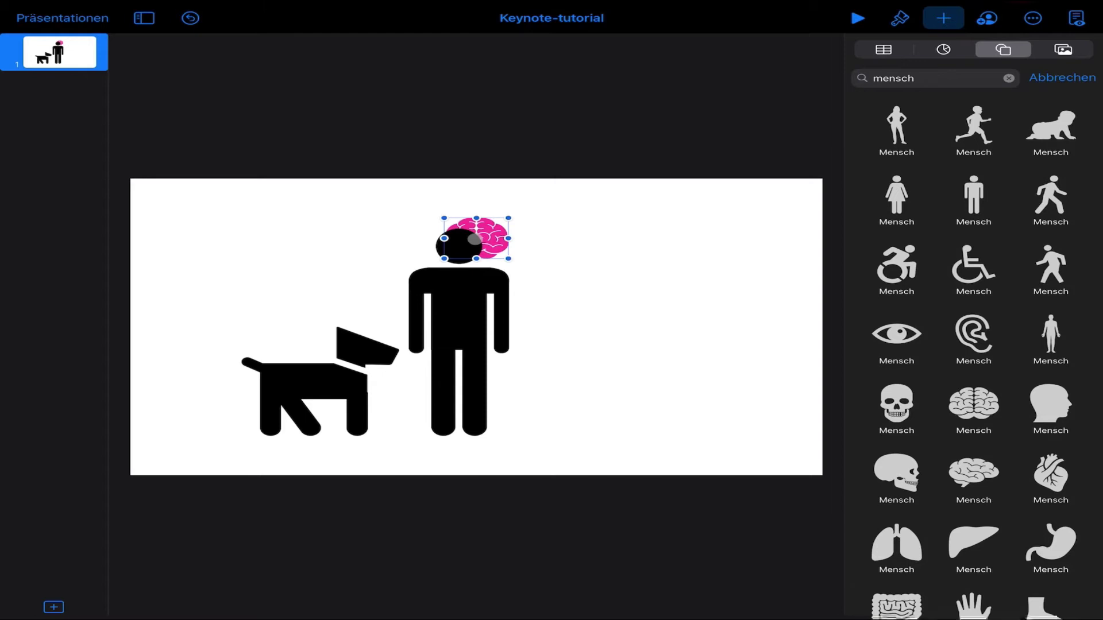
Step: Move the pink brain to the front layer, place it in the head, and select both
left_click(900, 18)
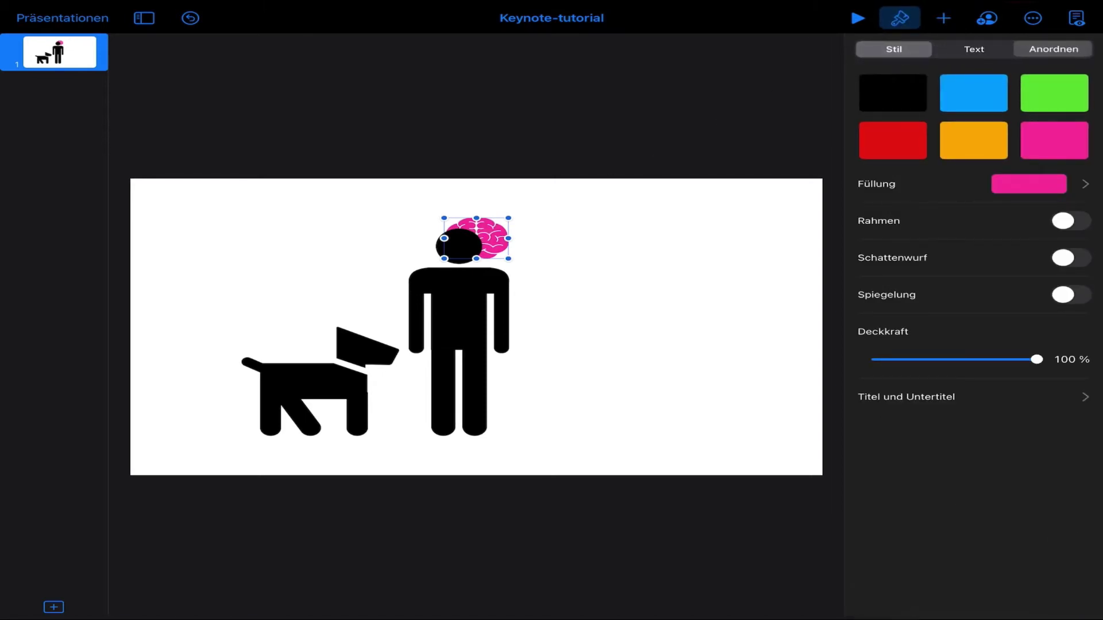
left_click(1054, 49)
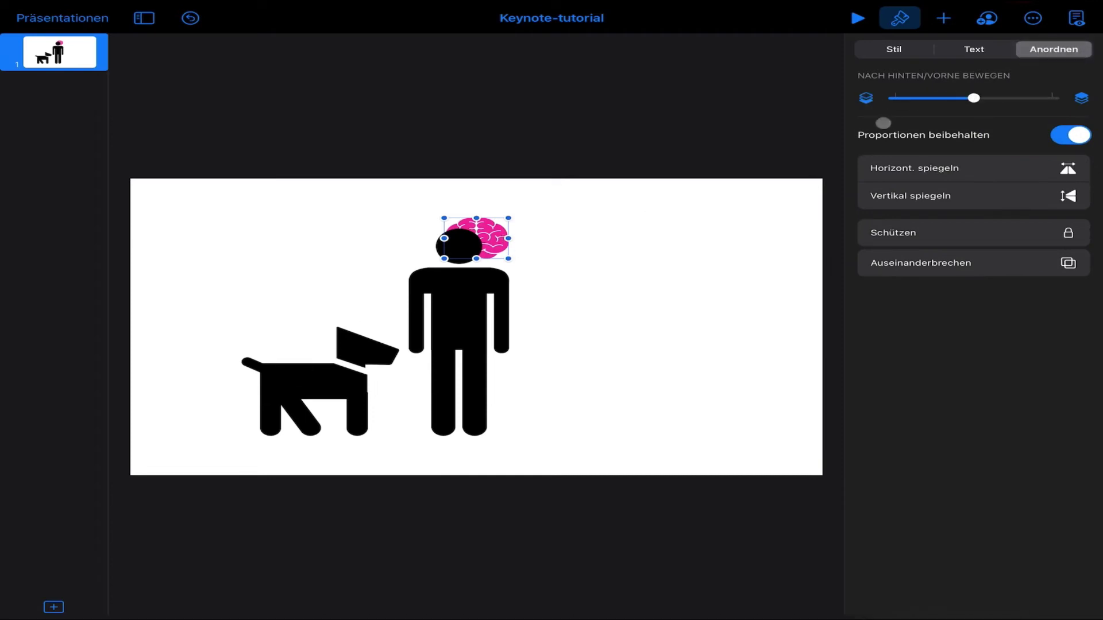
left_click_drag(973, 97, 1053, 98)
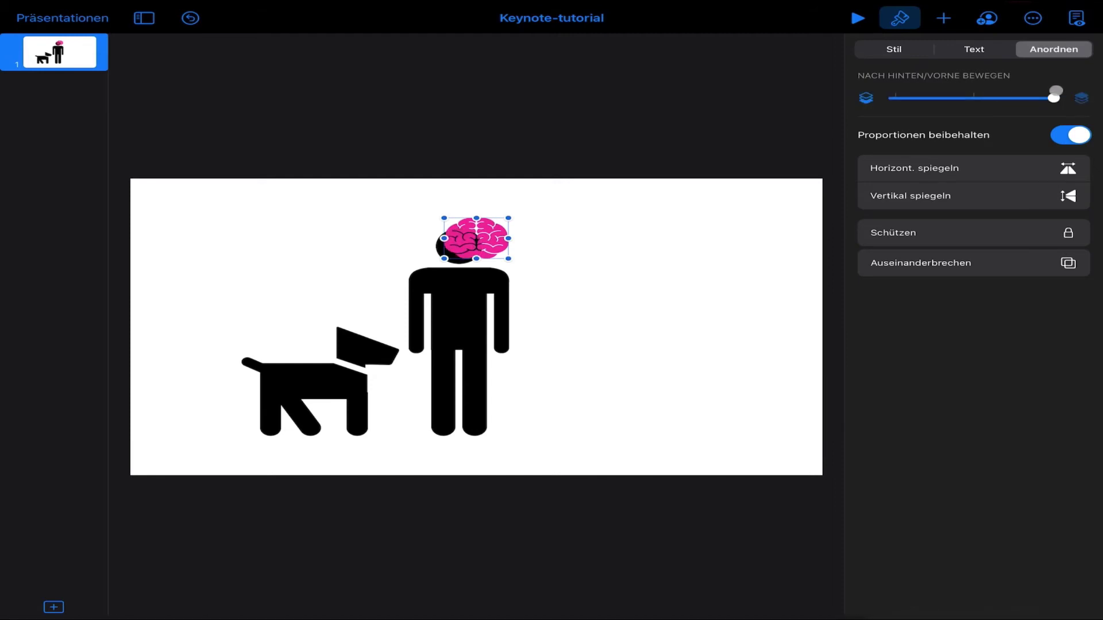
mouse_move(488, 236)
left_mouse_down()
mouse_move(461, 258)
mouse_move(472, 229)
mouse_move(458, 233)
left_mouse_up()
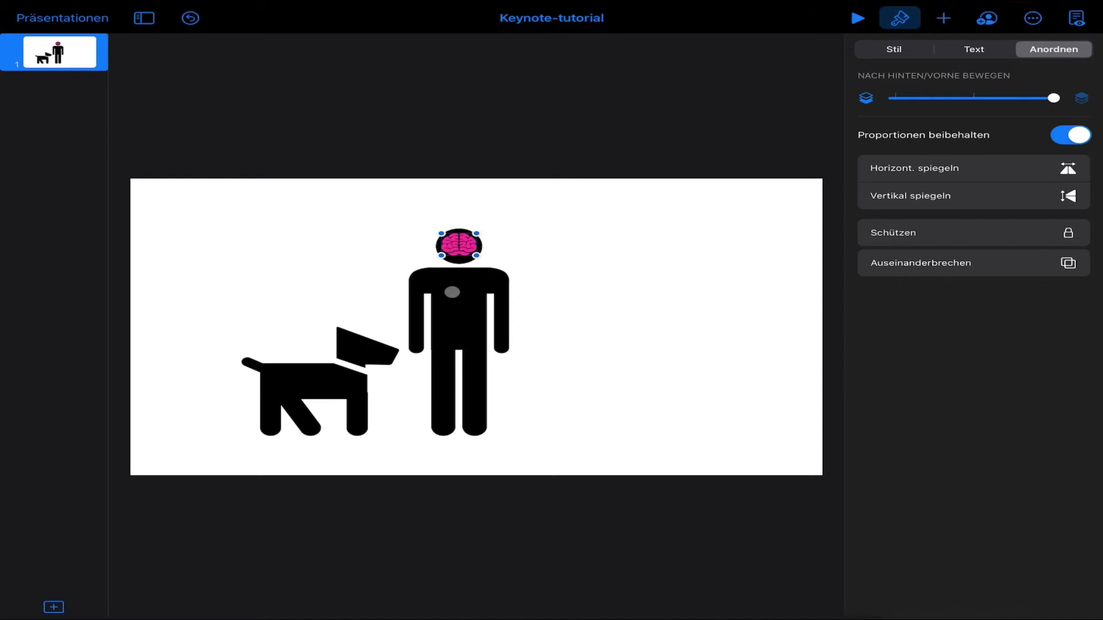
left_click_drag(566, 210, 418, 337)
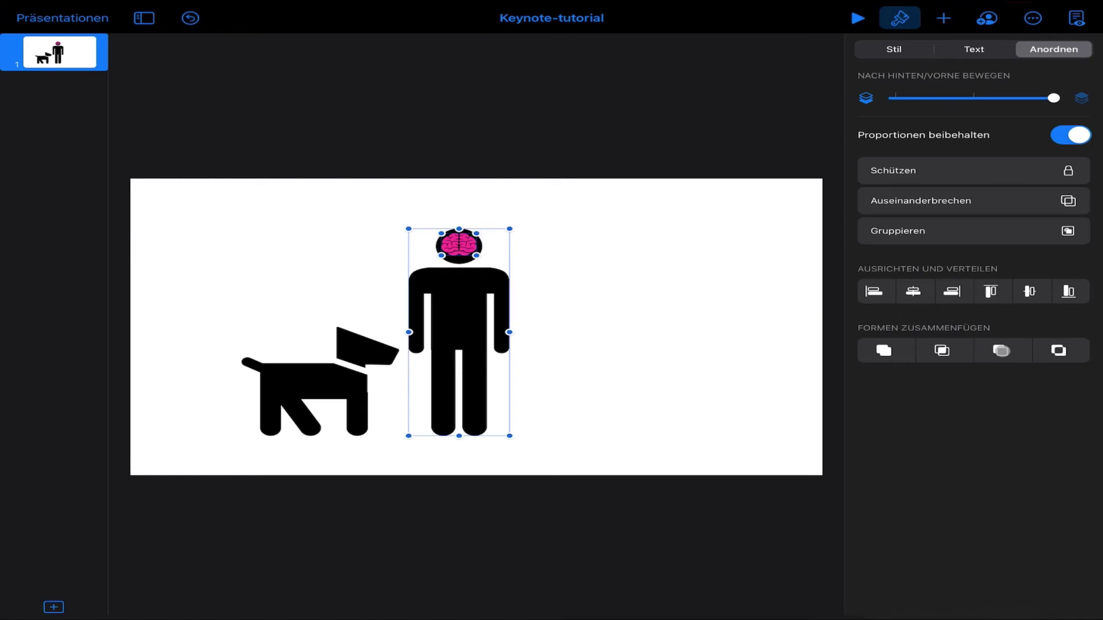
Step: Subtract the brain from the head as a white cut-out and enlarge the combined figure
left_click(1001, 350)
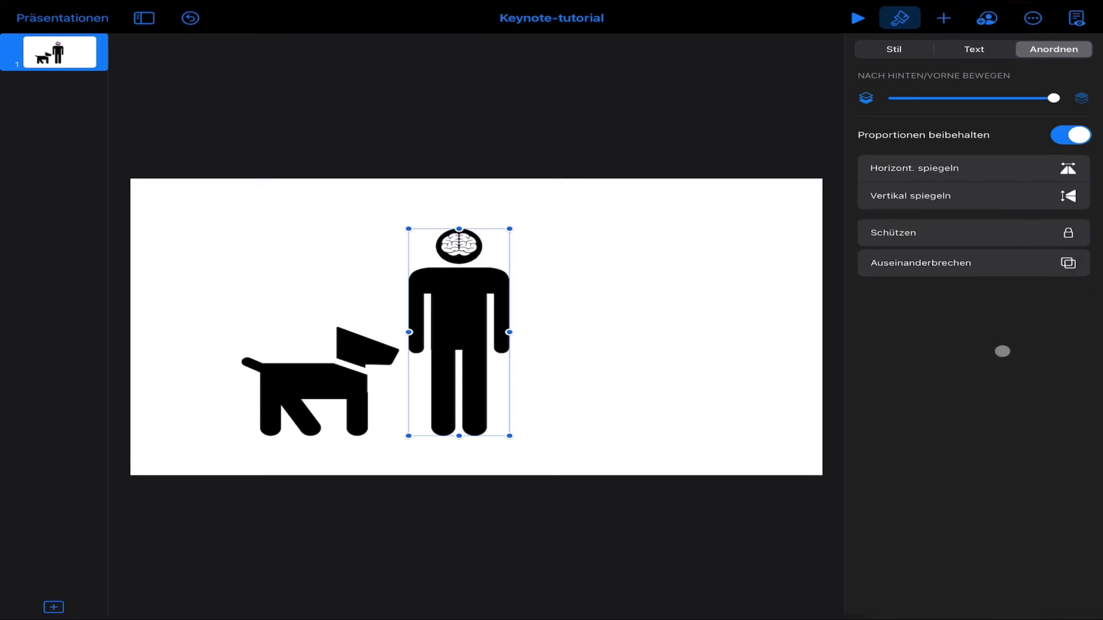
left_click_drag(509, 229, 572, 202)
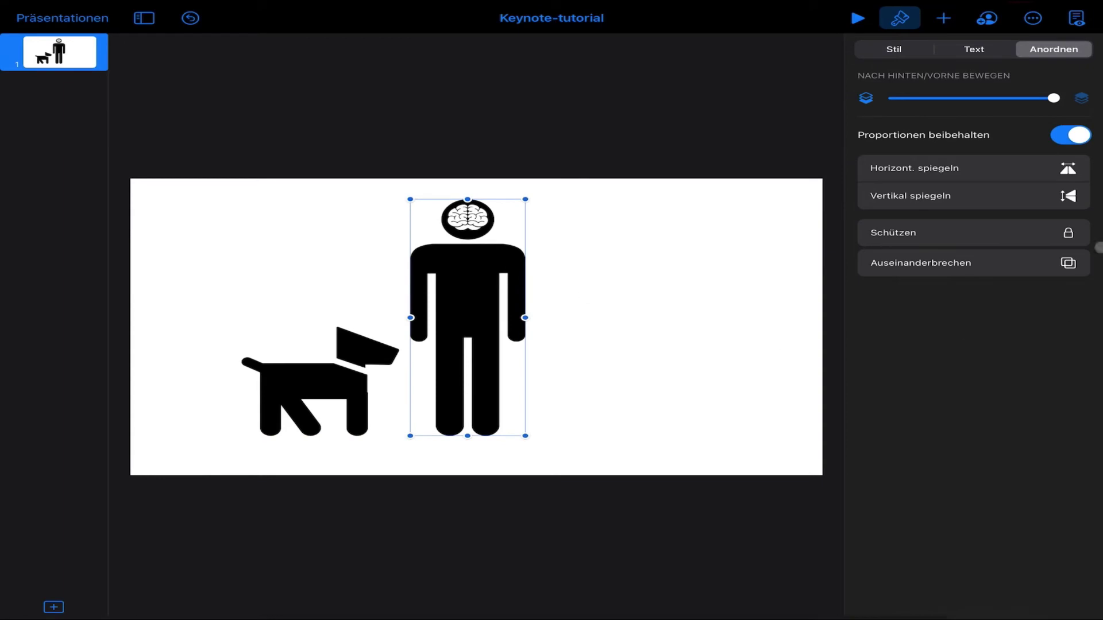
Step: Insert a new Gehirn brain beside the figure's head, colour it pink, and shrink it
left_click(943, 18)
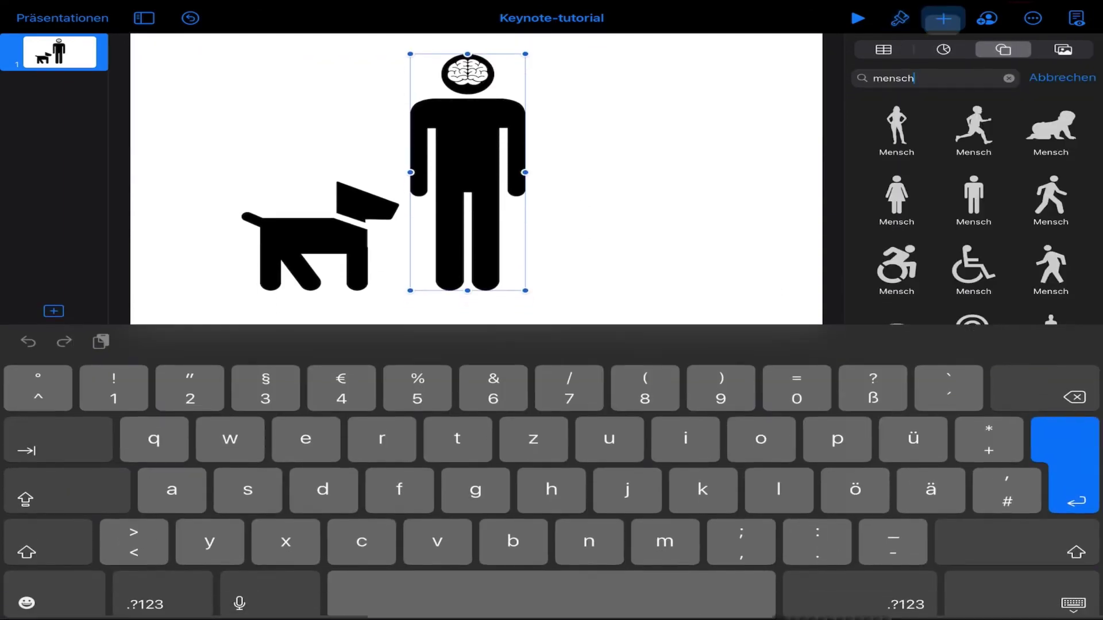
left_click(1008, 78)
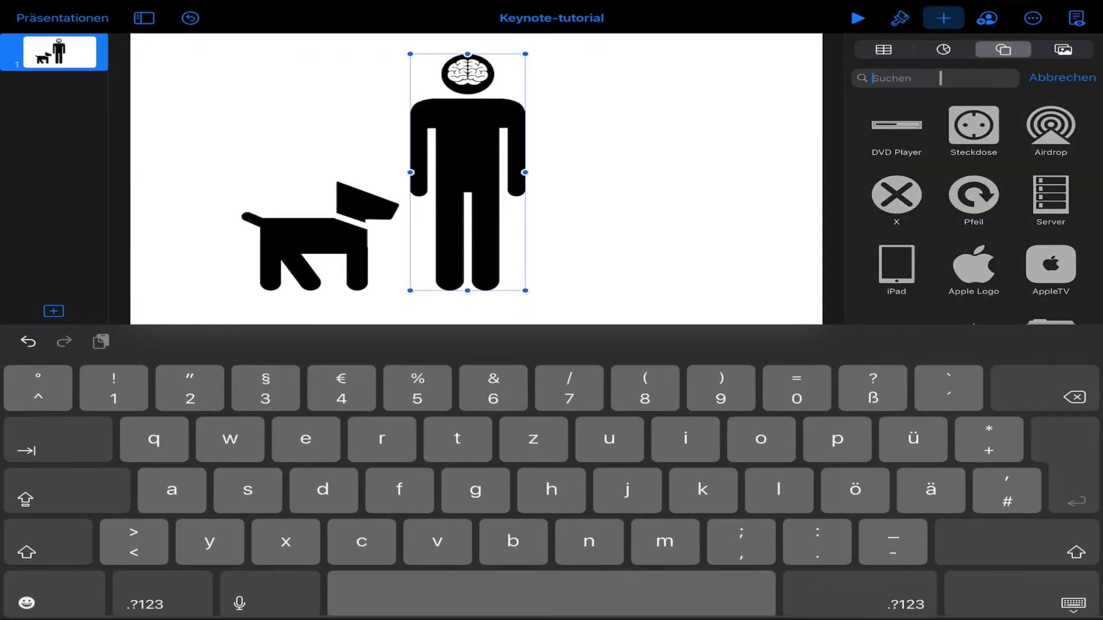
type("gehirn")
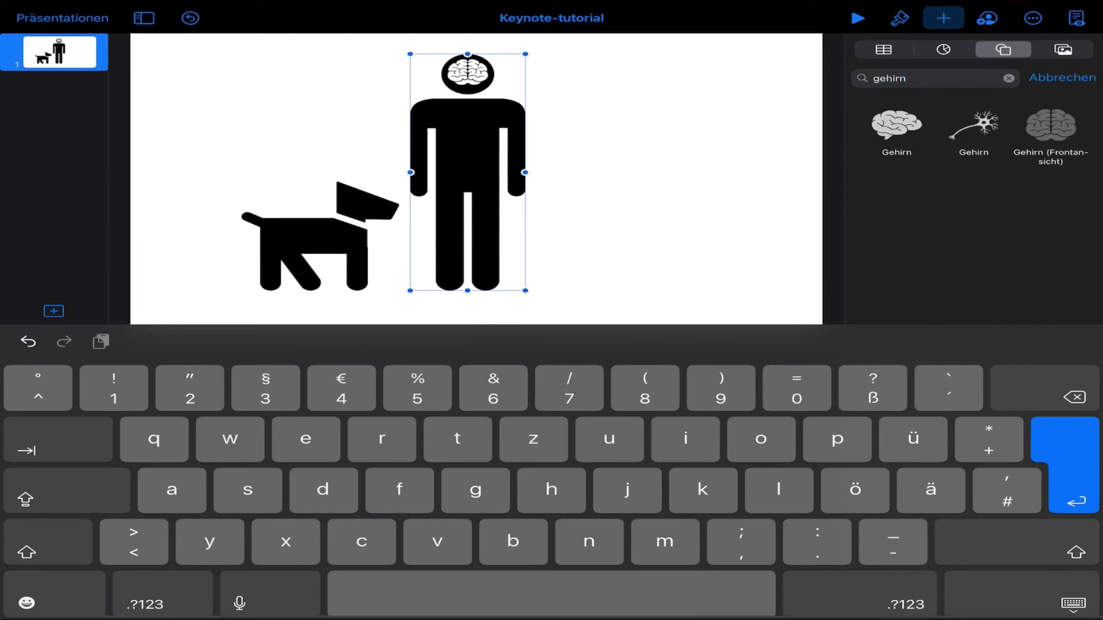
left_click(896, 124)
left_click_drag(476, 327, 566, 218)
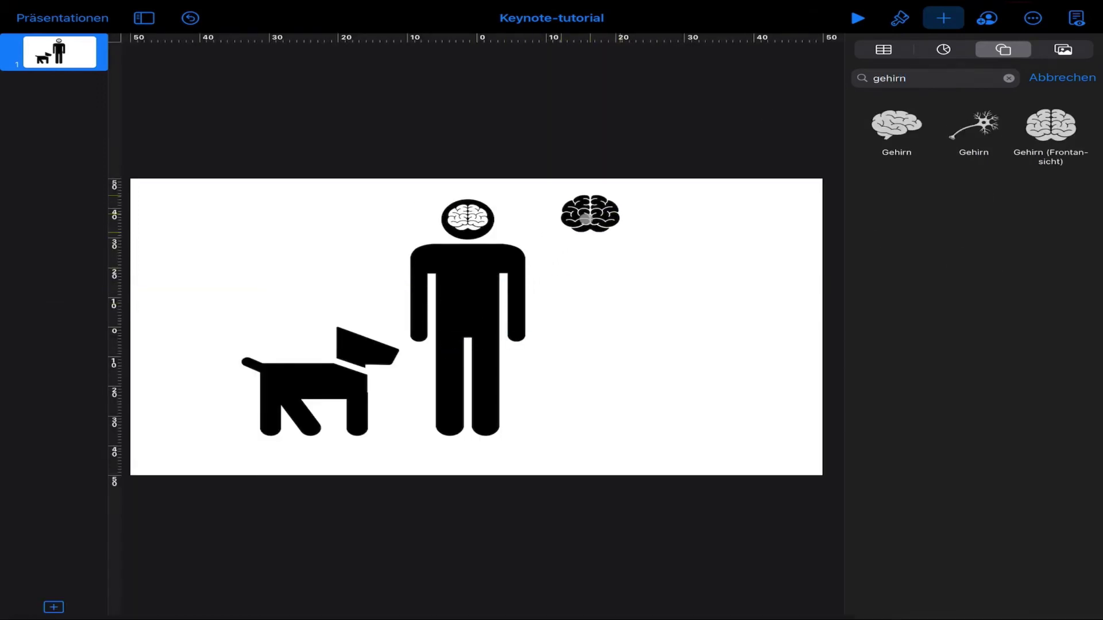
left_click(899, 18)
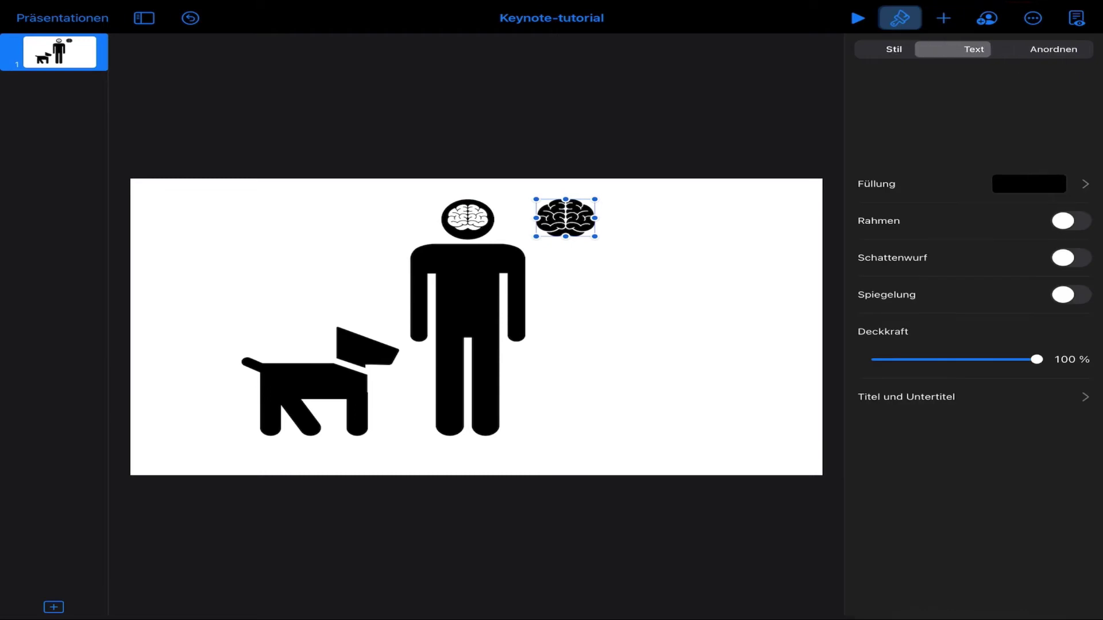
left_click(1060, 135)
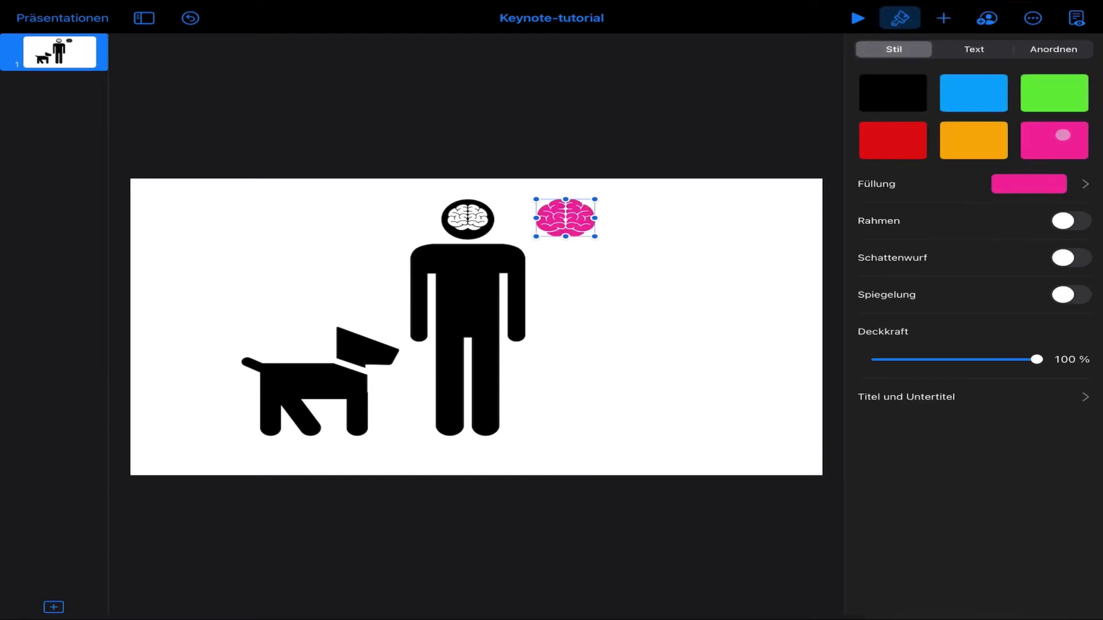
mouse_move(594, 199)
left_mouse_down()
mouse_move(468, 219)
mouse_move(545, 217)
left_mouse_up()
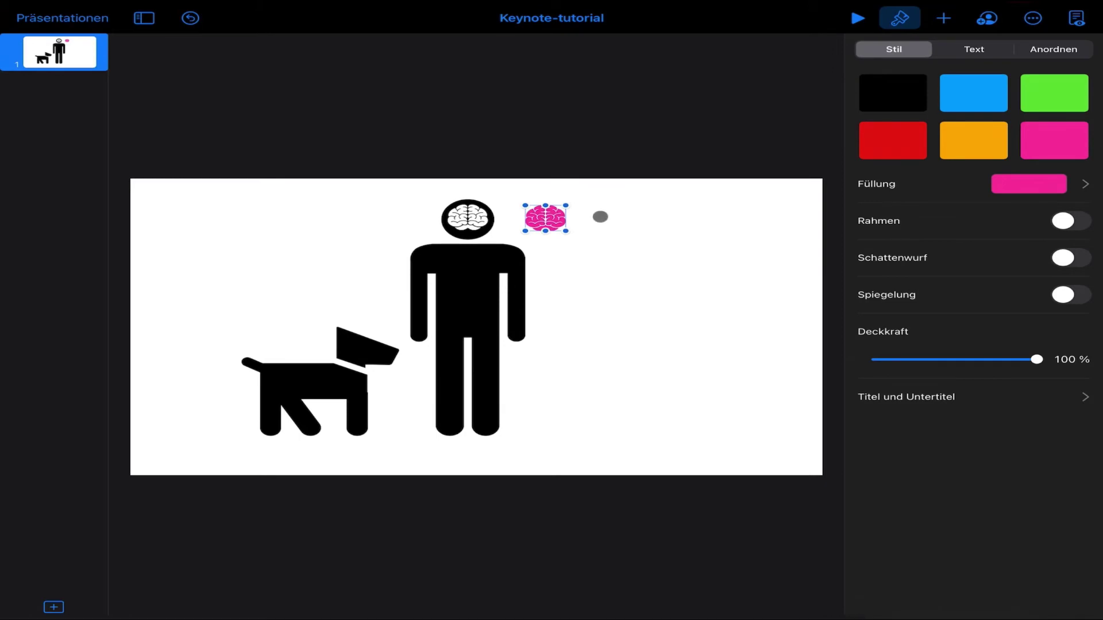
Step: Insert a Text box from the Einfach category and widen it just right of the brain
left_click(943, 18)
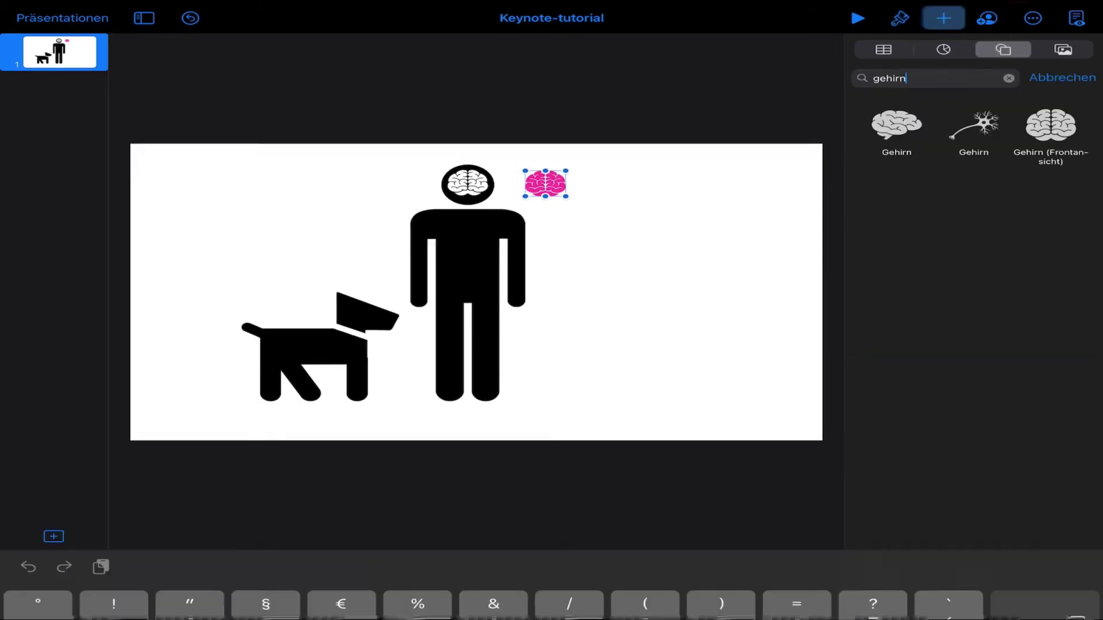
left_click(1062, 78)
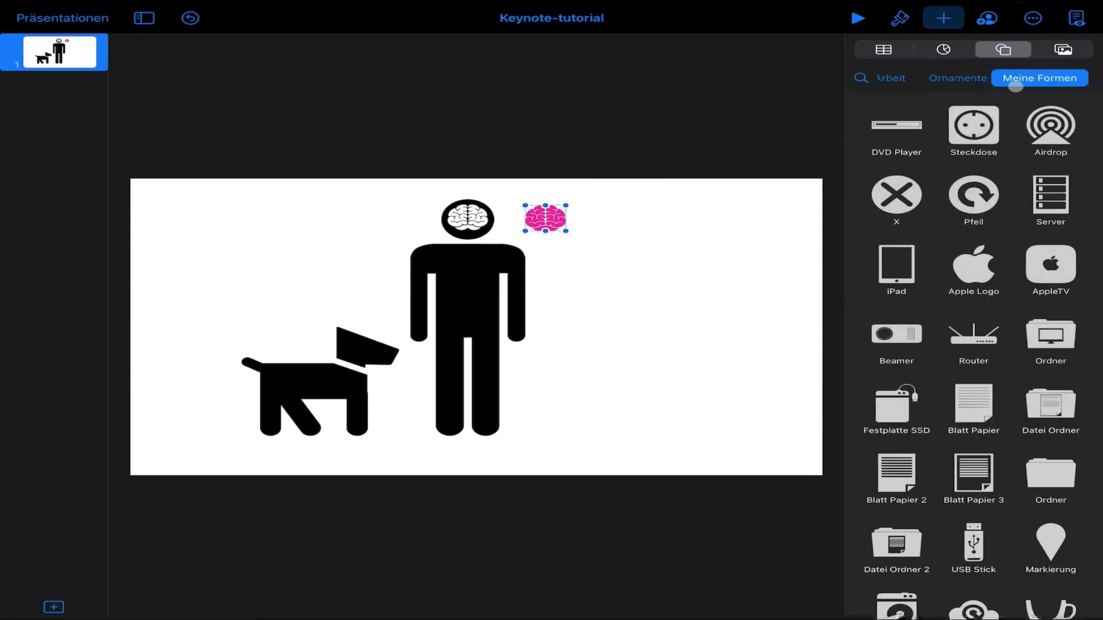
scroll(957, 77, "left", 5)
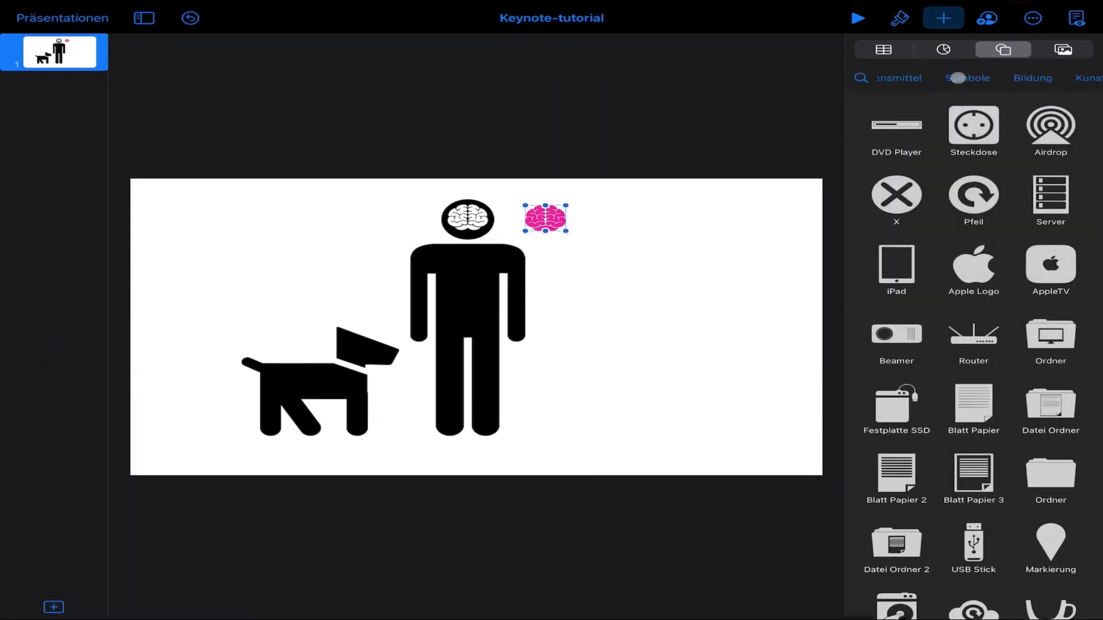
left_click(909, 78)
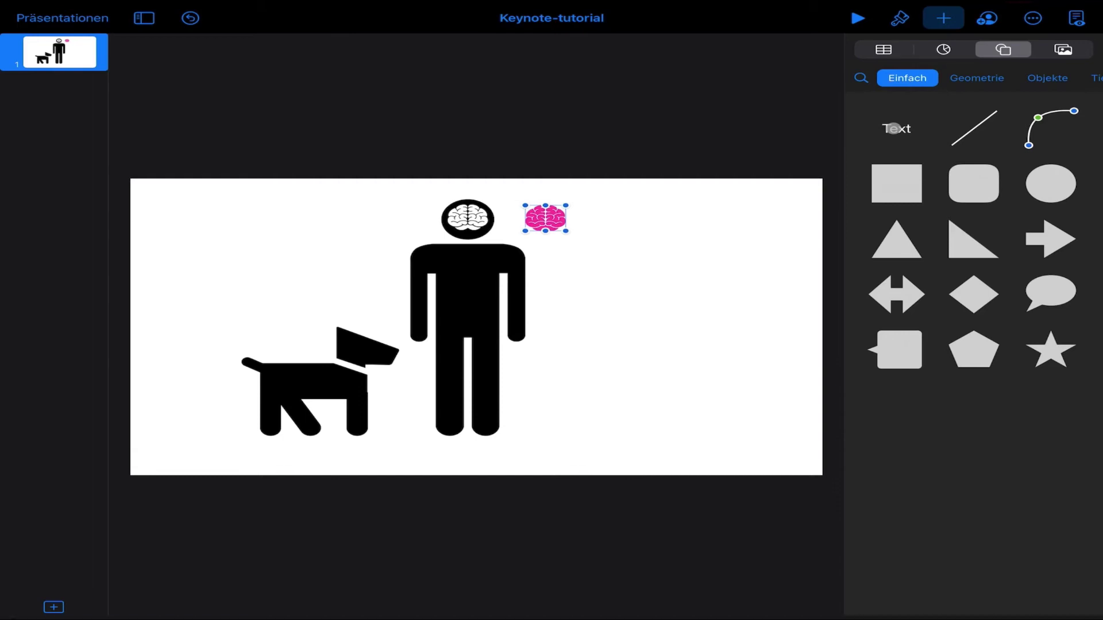
left_click(892, 129)
mouse_move(485, 327)
left_mouse_down()
mouse_move(548, 327)
mouse_move(612, 242)
mouse_move(615, 219)
left_mouse_up()
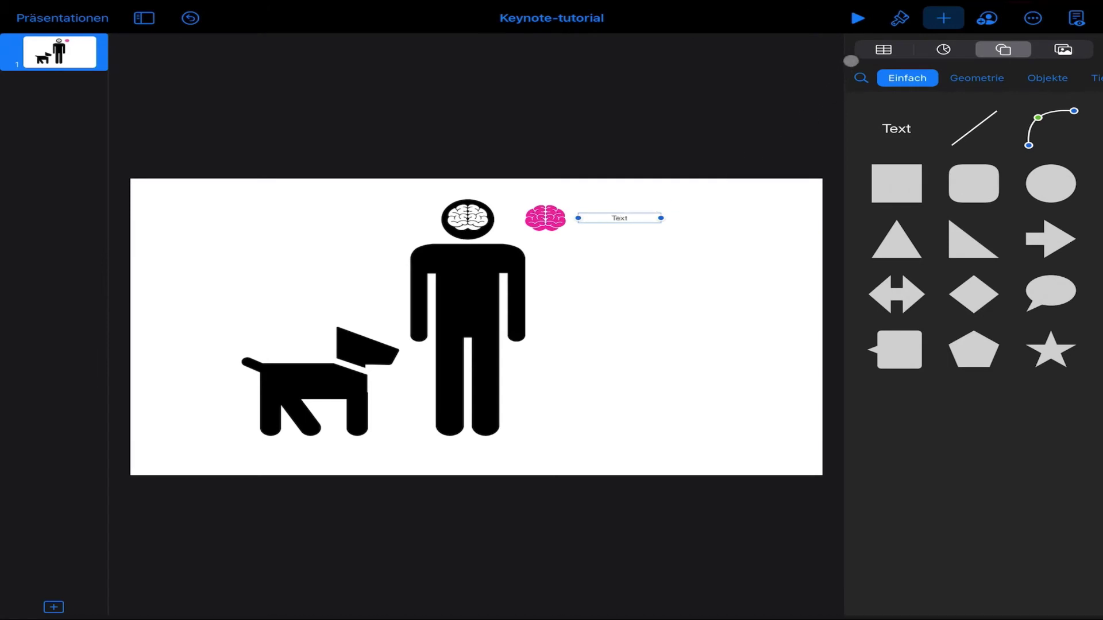
left_click(900, 17)
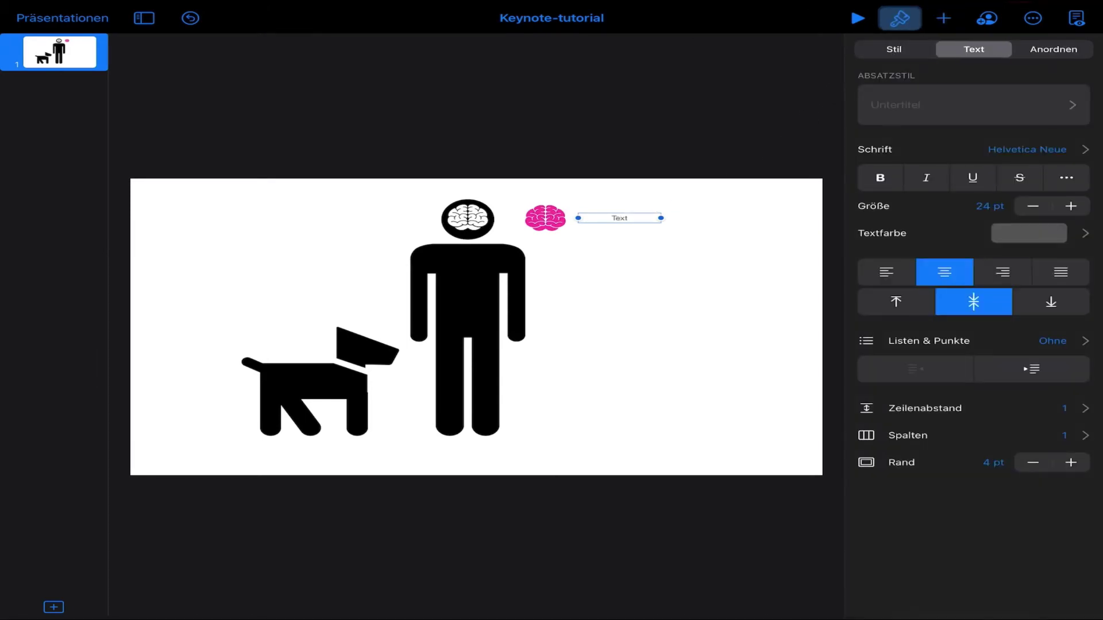
Step: Apply the red text box style, narrow the box, and enlarge the label's font to 38 pt
left_click(893, 49)
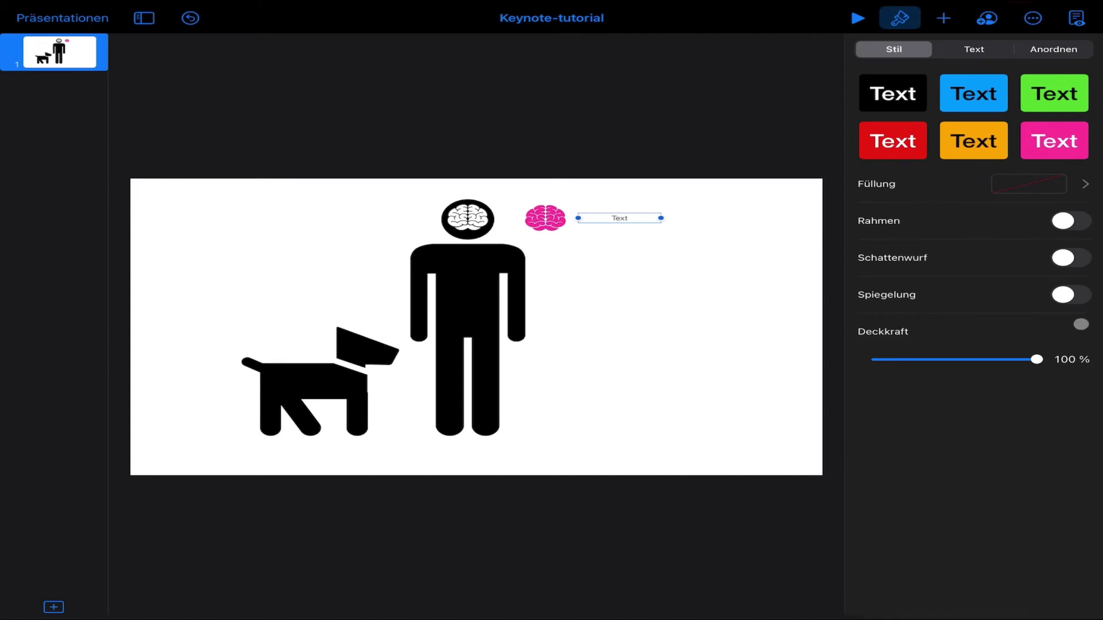
left_click(888, 142)
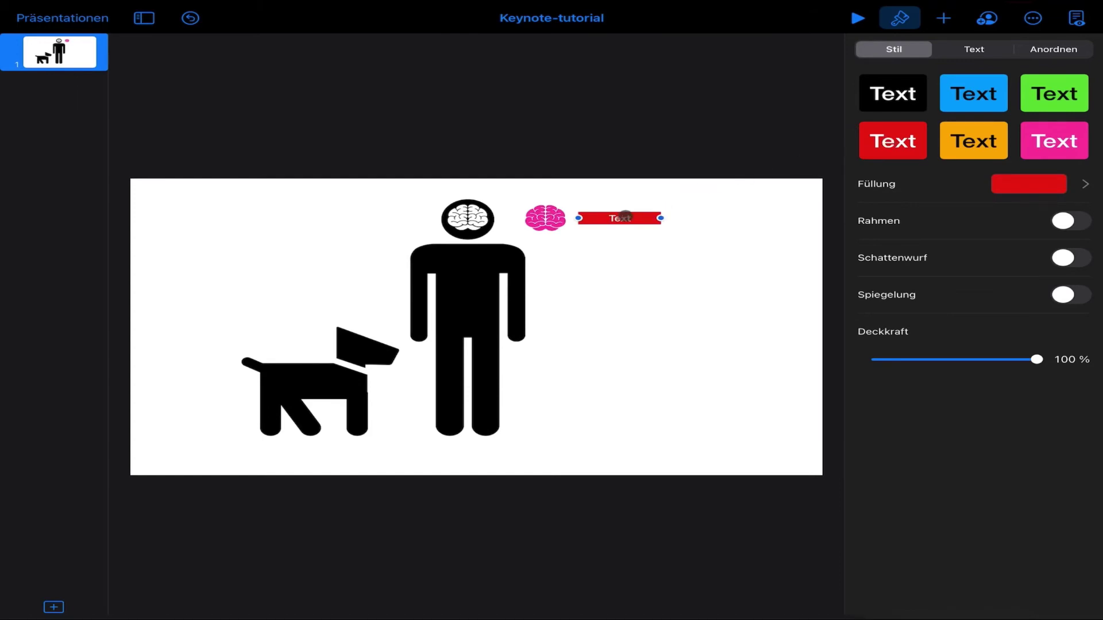
left_click_drag(661, 218, 630, 215)
left_click(974, 49)
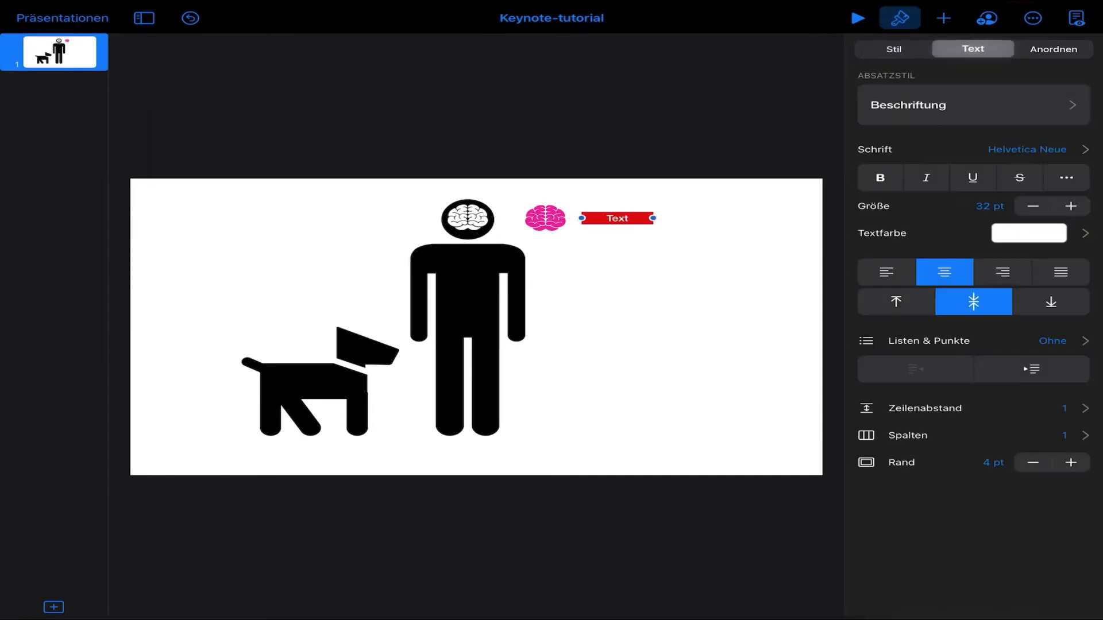
left_click(1070, 206)
left_click(1070, 207)
left_click(1069, 207)
left_click(1069, 207)
left_click(1070, 207)
left_click(1049, 118)
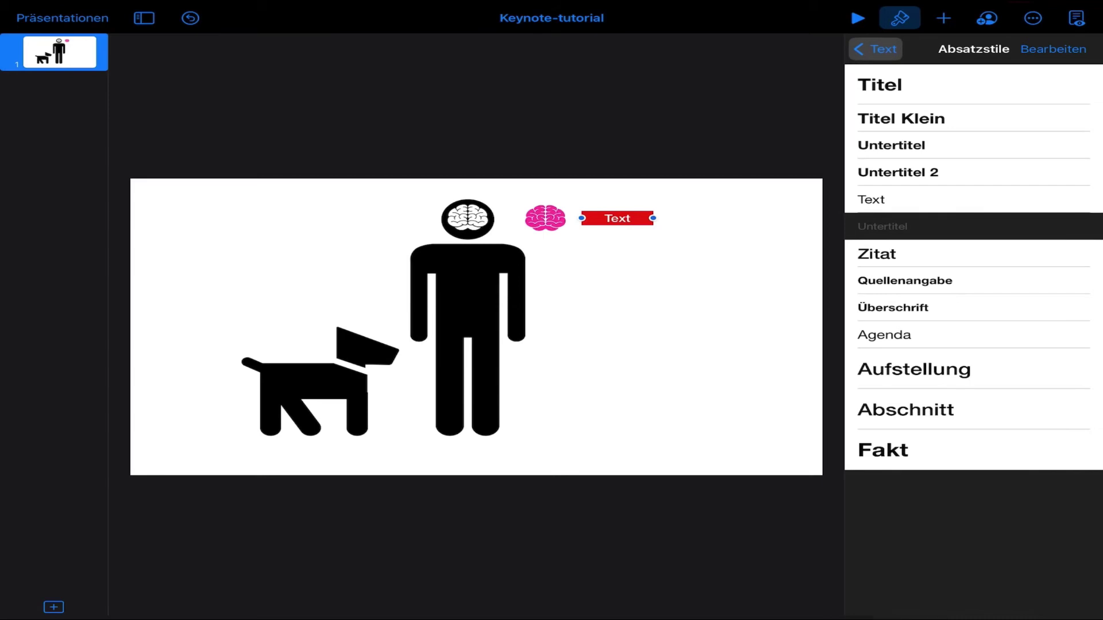
Step: Nudge the red Text label slightly right beside the pink brain, then deselect it
left_click(875, 49)
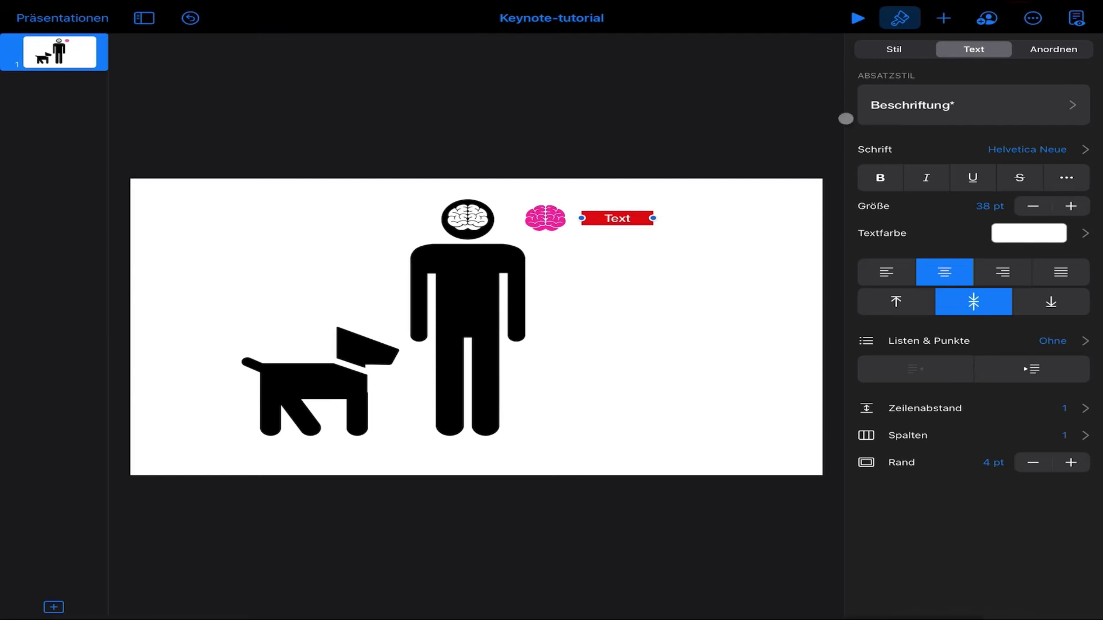
left_click_drag(610, 218, 614, 219)
left_click(545, 218)
left_click(609, 218)
left_click(546, 218)
left_click(625, 218)
left_click_drag(626, 218, 629, 218)
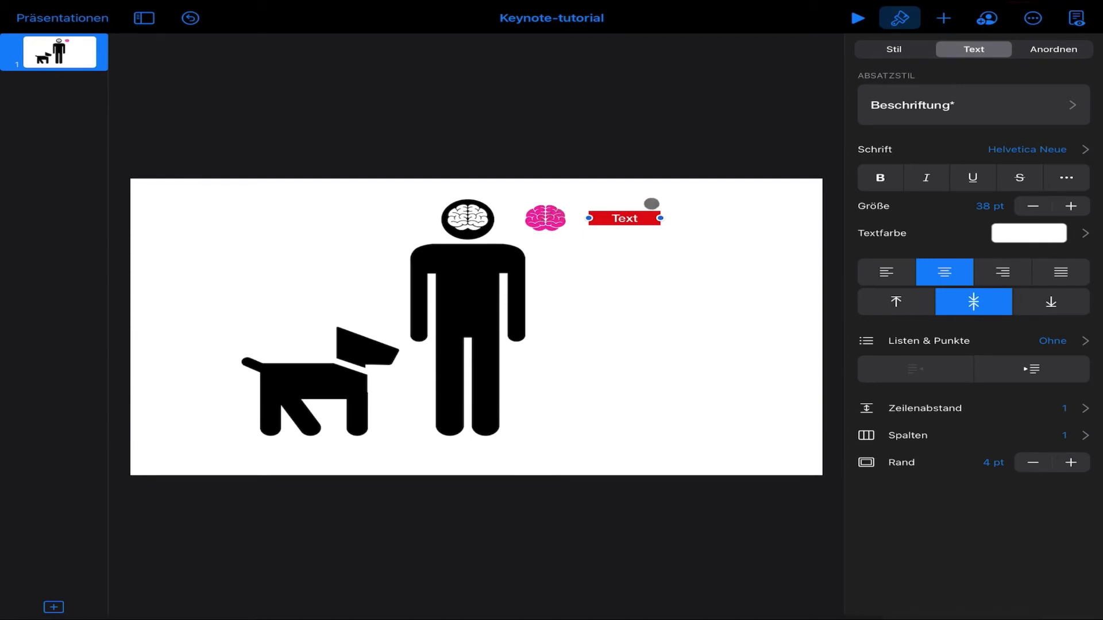
left_click(687, 194)
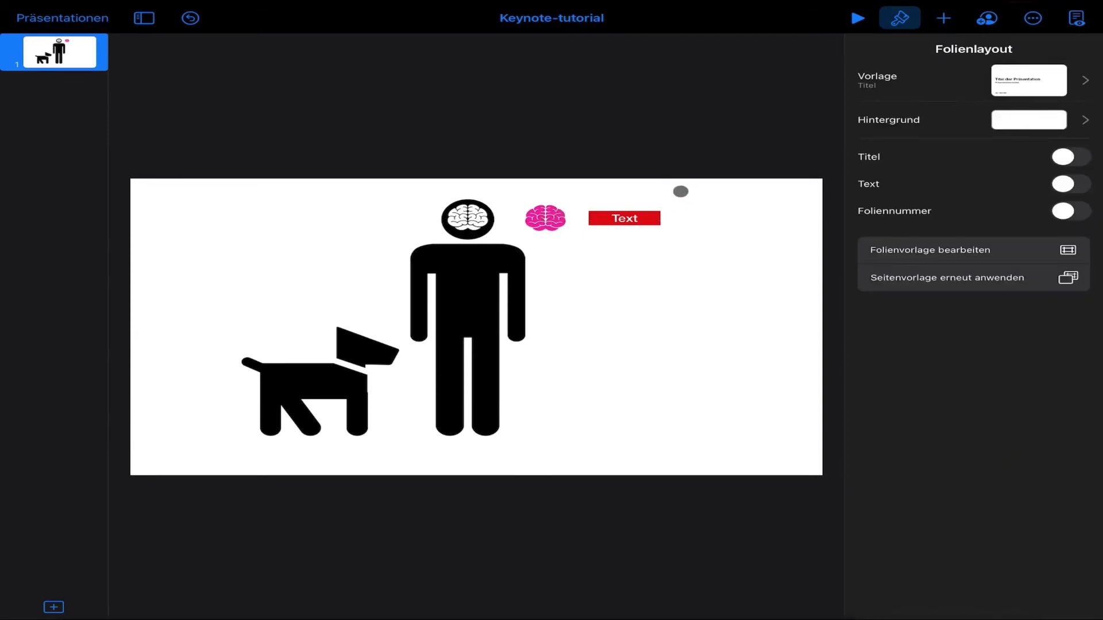
Step: Group the pink brain with the red Text label
left_click_drag(681, 191, 518, 234)
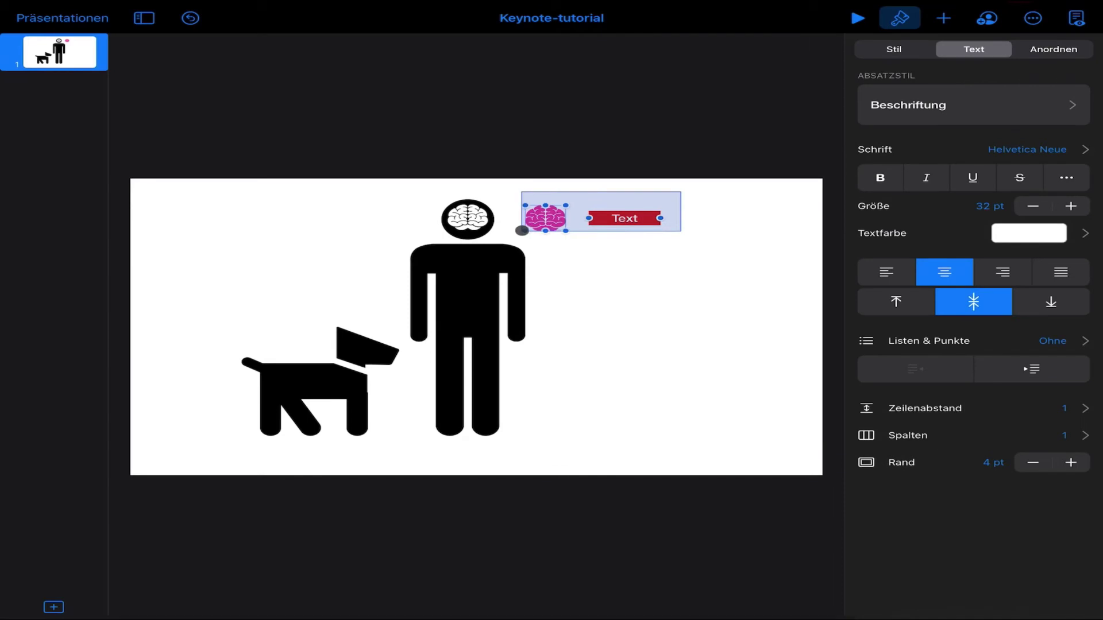
left_click(1053, 48)
left_click(919, 164)
Step: Shrink the brain-and-Text group slightly and shift it right, clear of the figure's head
left_click_drag(635, 219, 681, 251)
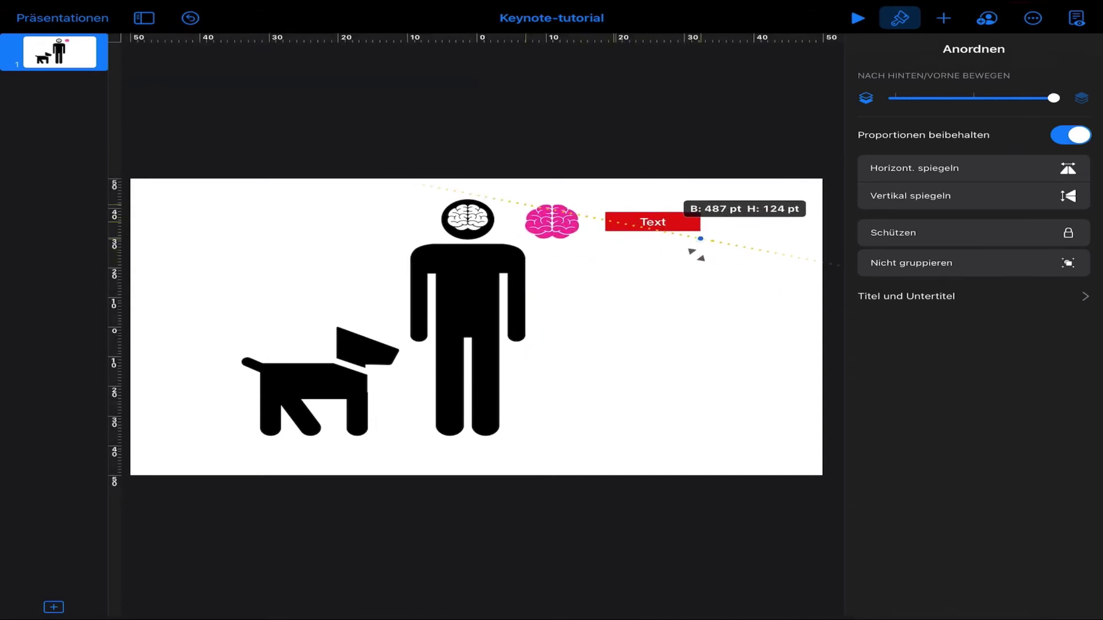
mouse_move(680, 251)
left_mouse_down()
mouse_move(674, 223)
mouse_move(584, 216)
mouse_move(630, 216)
left_mouse_up()
left_click(466, 316)
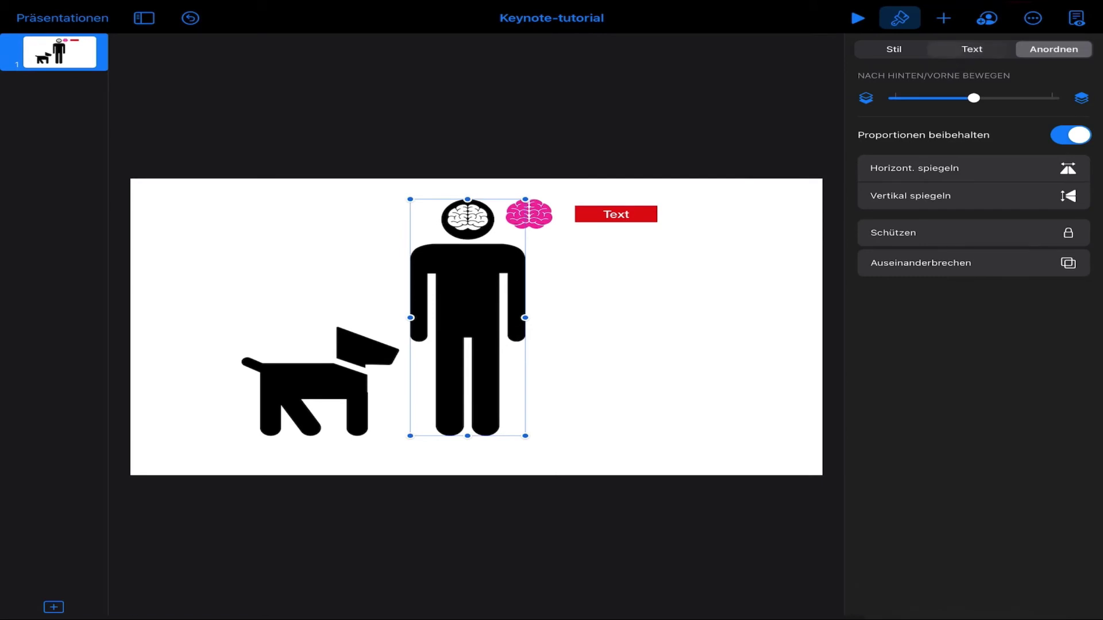
left_click(893, 49)
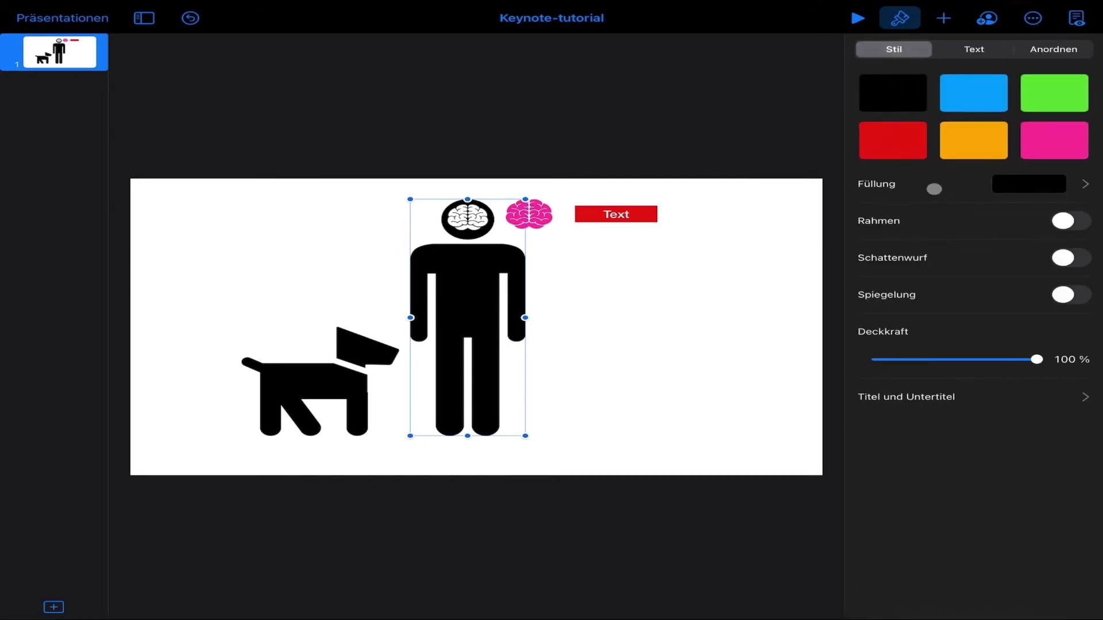
left_click(1034, 184)
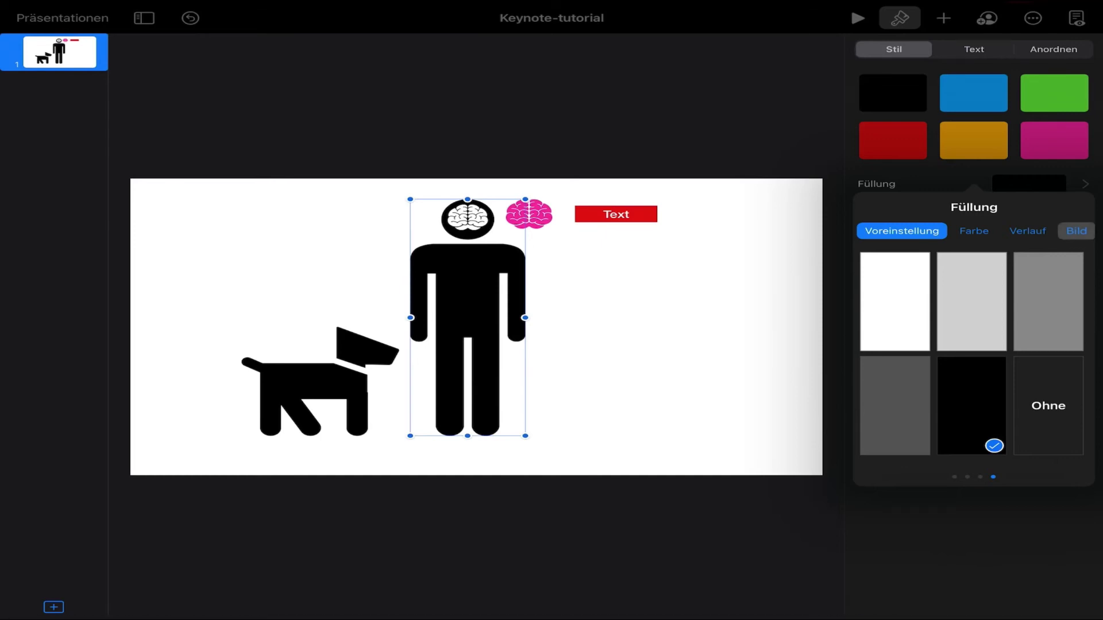
left_click(1076, 230)
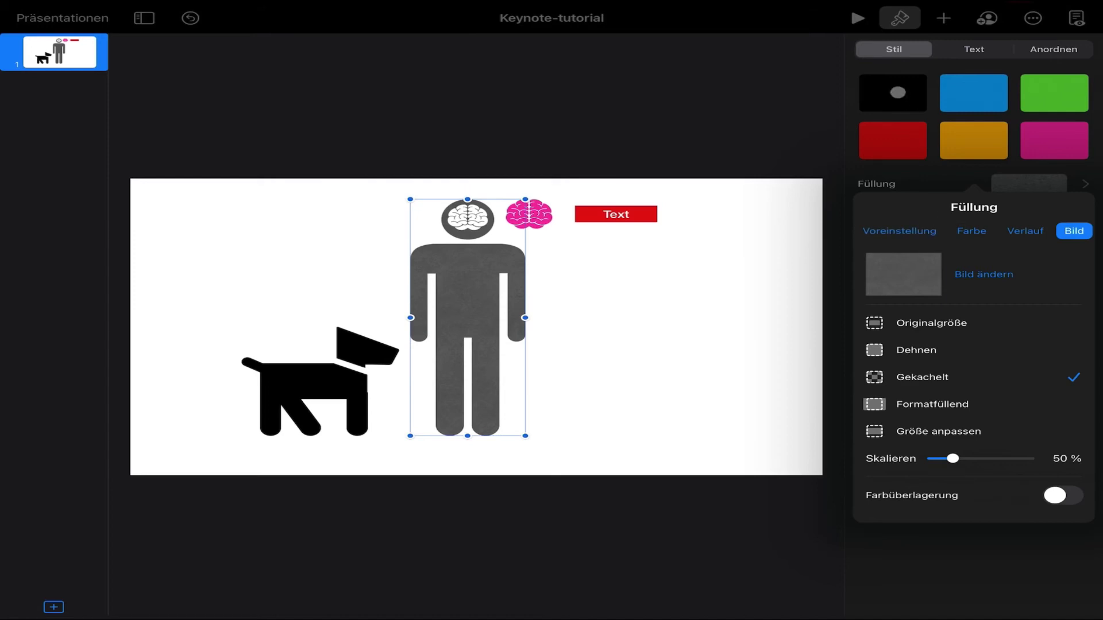
left_click(897, 93)
left_click(897, 93)
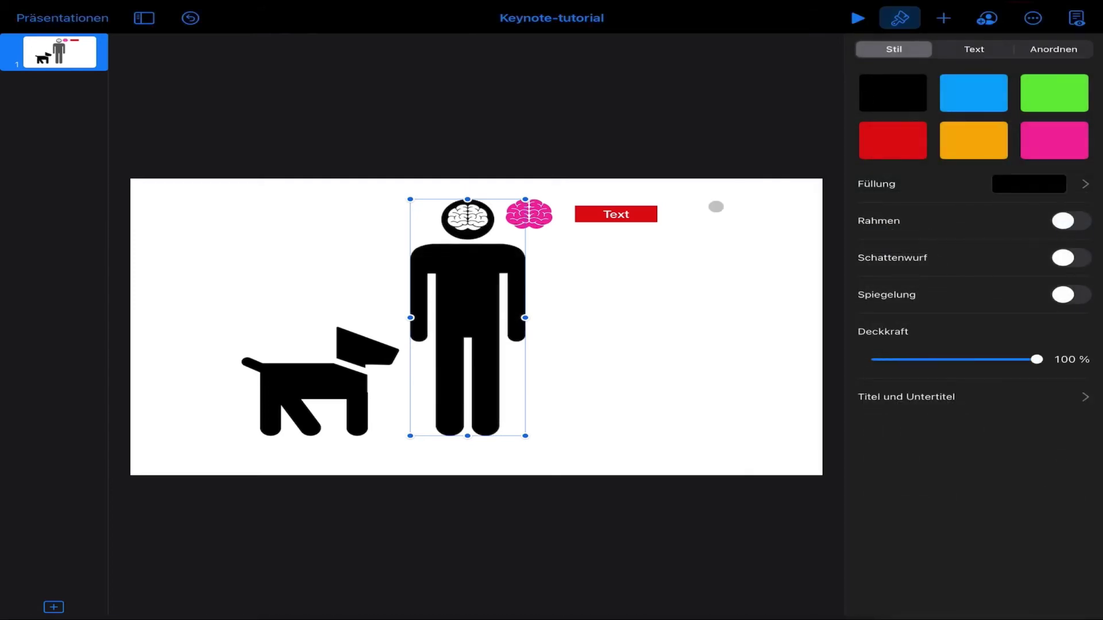
left_click(666, 267)
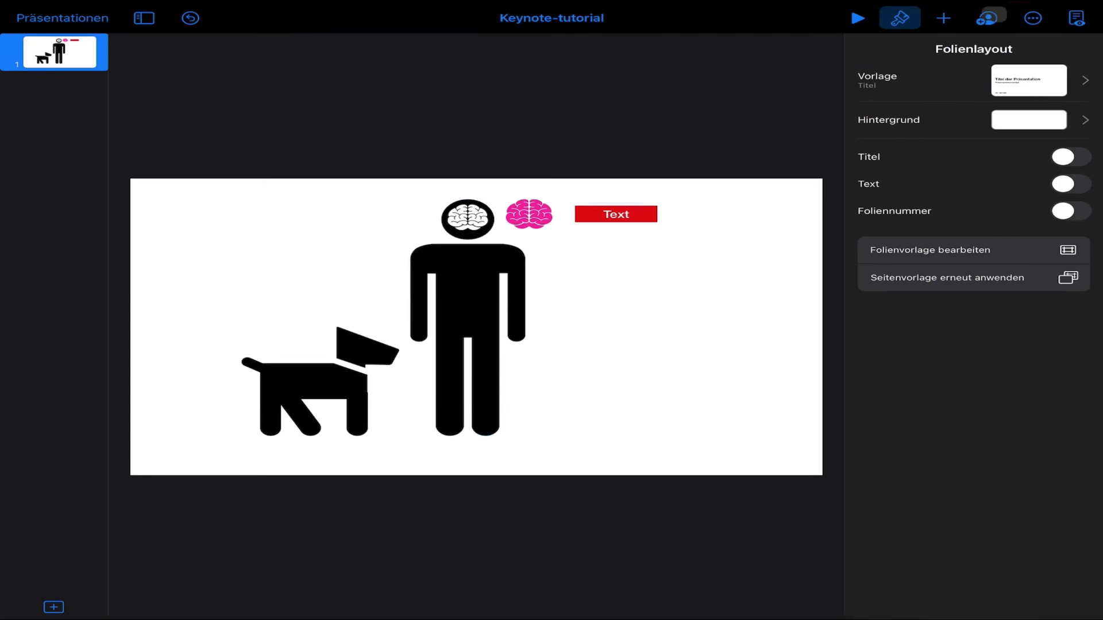
Step: Show the photos-and-media insert options, then leave Keynote for the iPad home screen
left_click(943, 18)
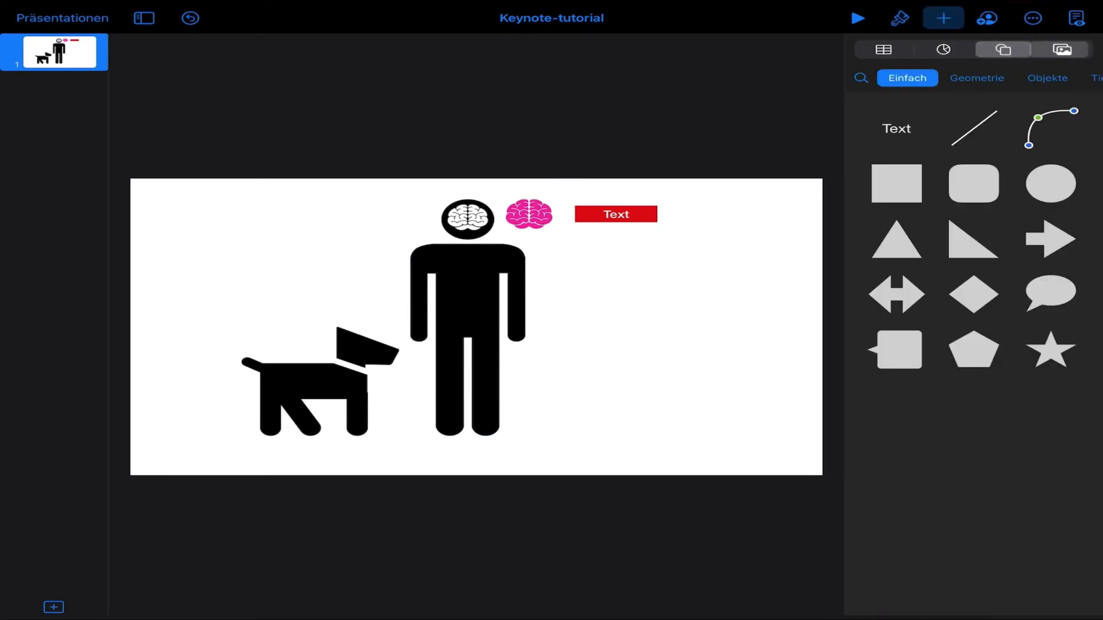
left_click(1063, 49)
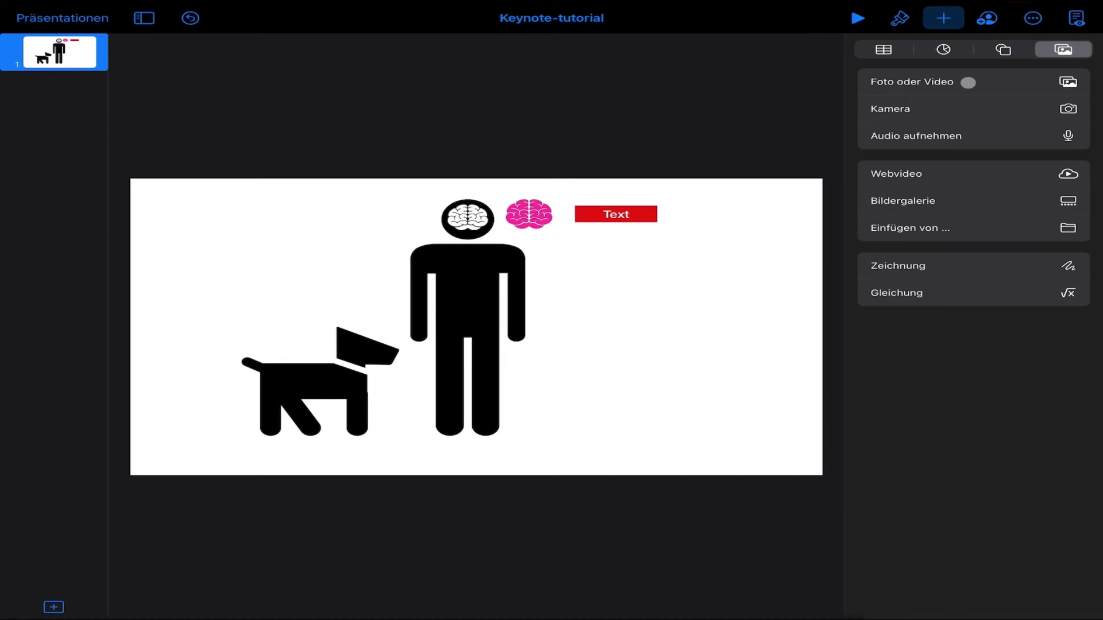
left_click_drag(551, 614, 544, 543)
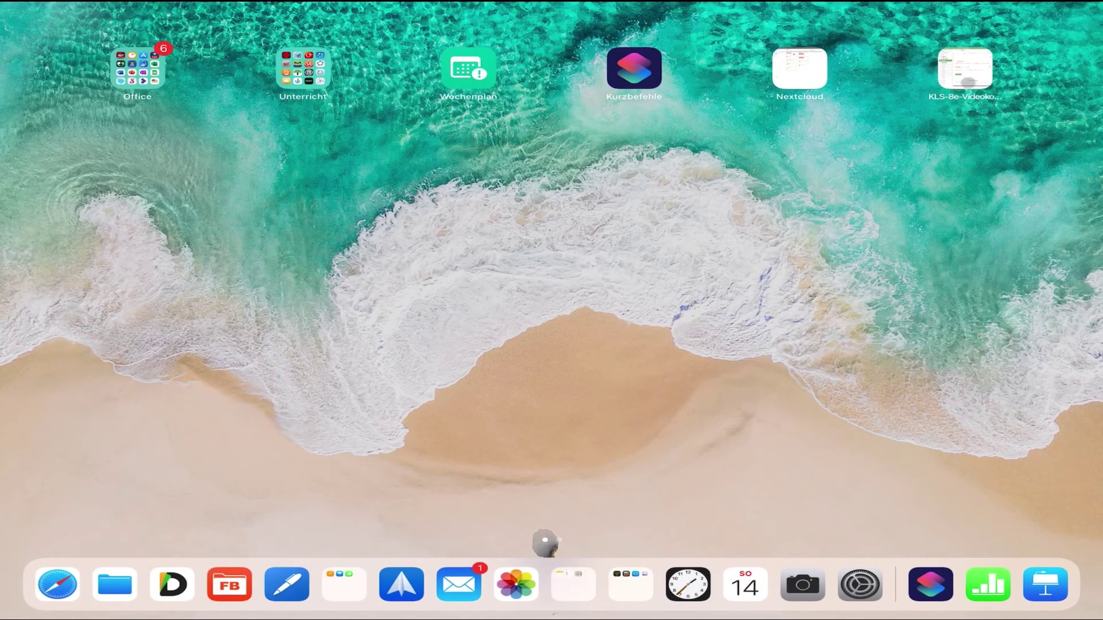
Step: Screenshot the home screen with Cmd+Shift+3 and reopen the Keynote-tutorial presentation
key("super+shift+3")
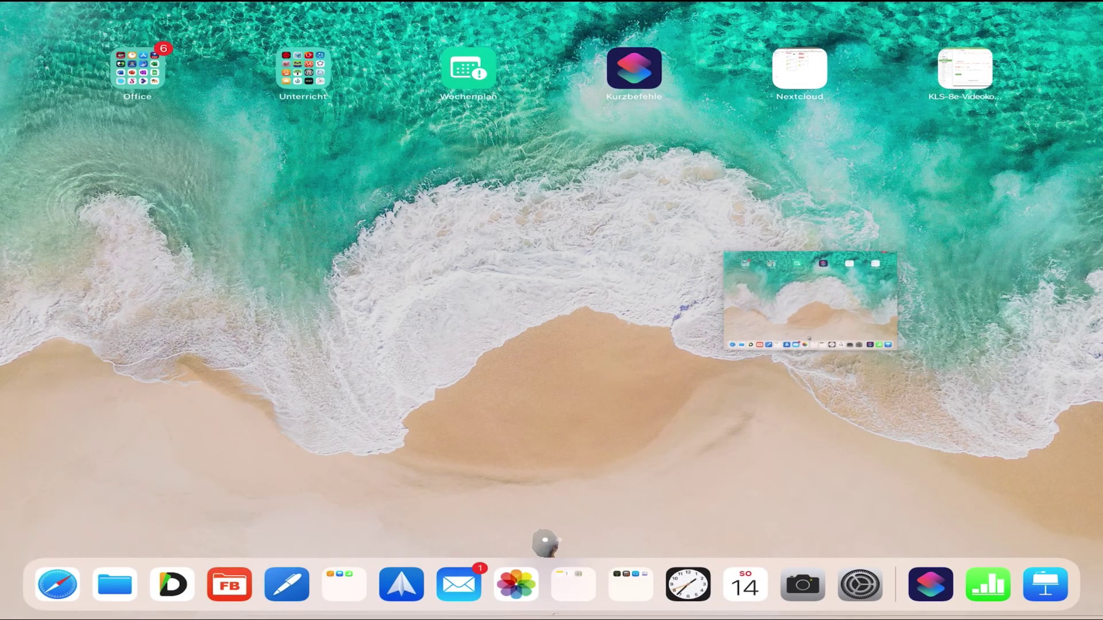
left_click(343, 584)
left_click(495, 174)
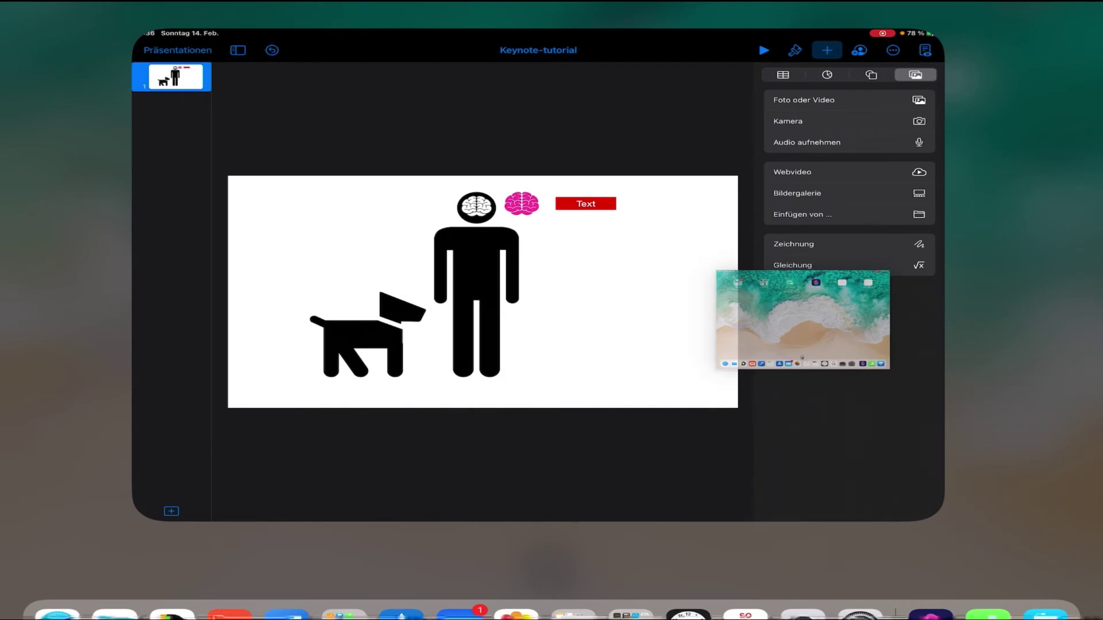
Step: Drop the home-screen screenshot onto the slide, shrink it and move it to the right side
left_click_drag(803, 320, 628, 338)
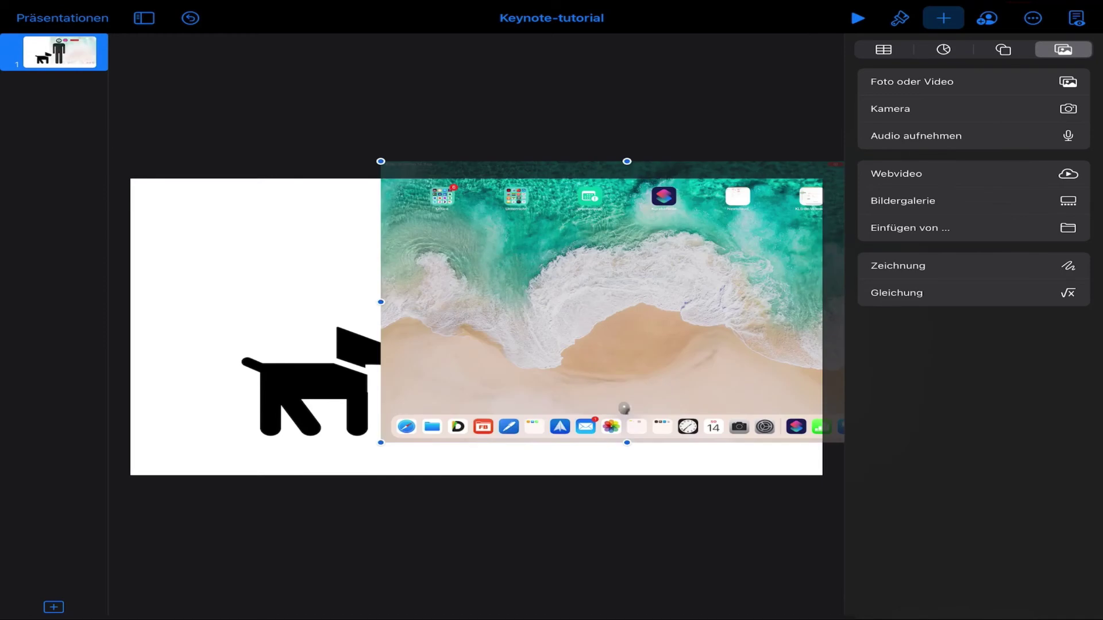
left_click_drag(651, 229, 528, 263)
left_click_drag(752, 199, 612, 281)
left_click_drag(479, 348, 671, 300)
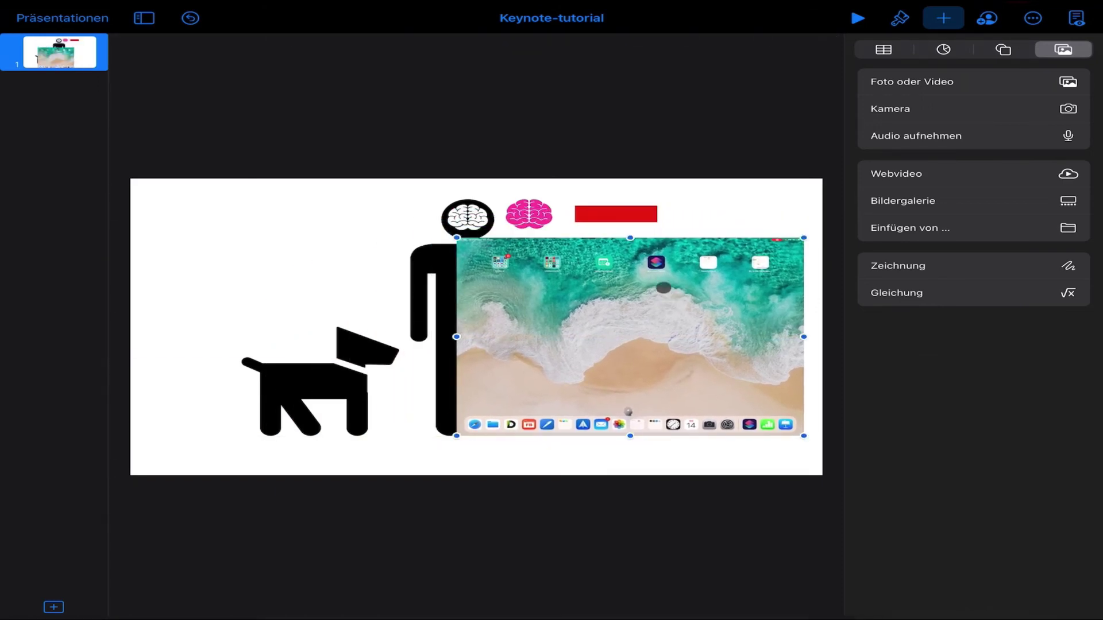
Step: Crop the screenshot's left and right sides into a narrow portrait strip
double_click(611, 304)
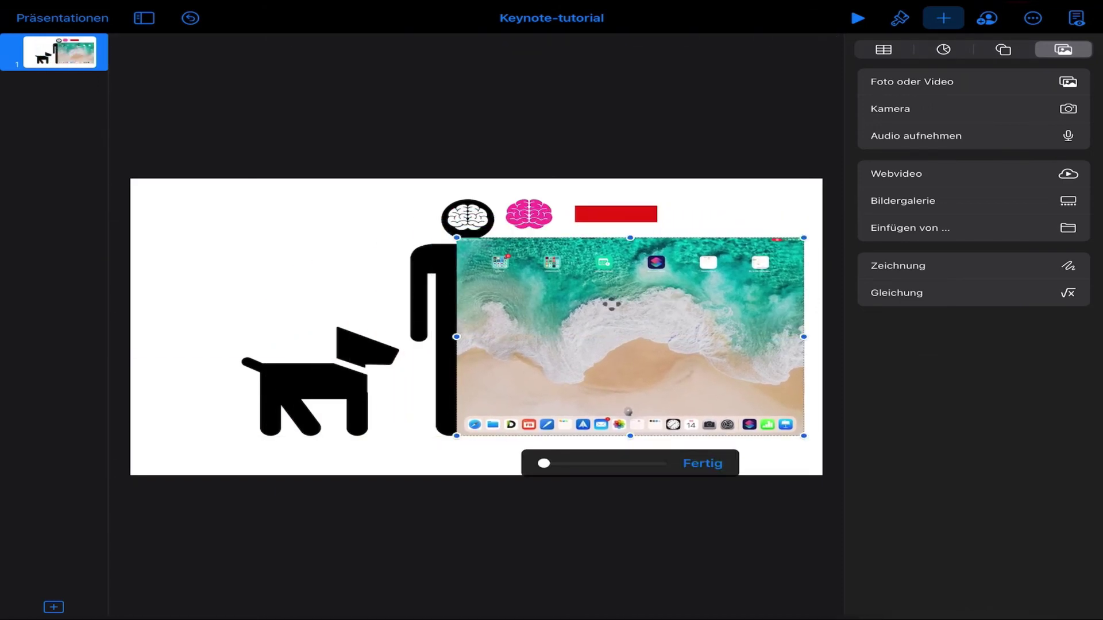
mouse_move(457, 336)
left_mouse_down()
mouse_move(578, 335)
mouse_move(556, 337)
left_mouse_up()
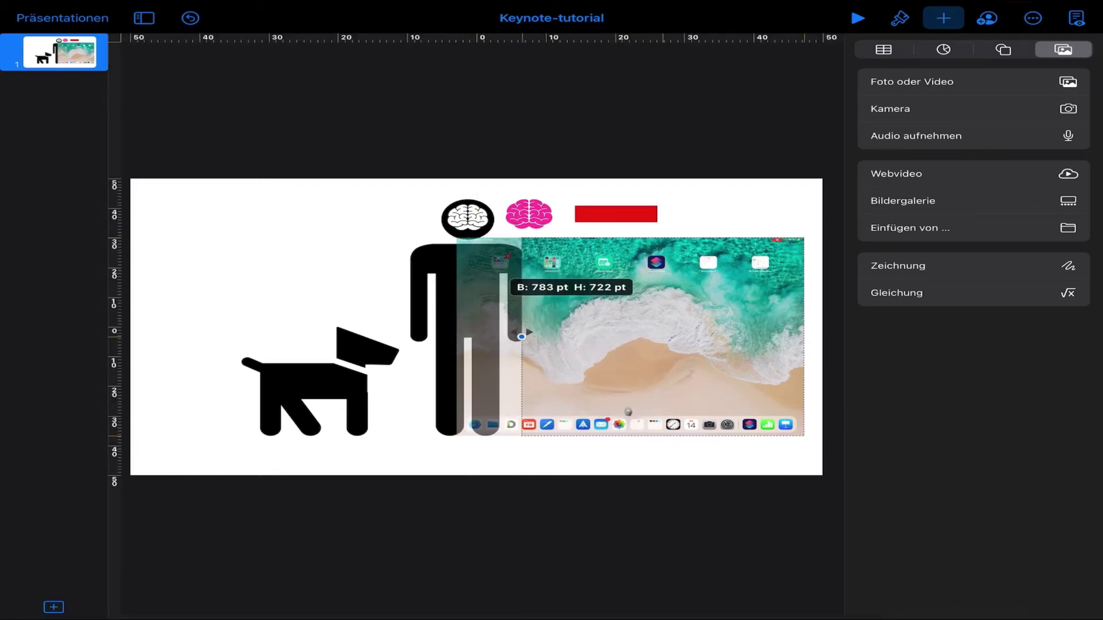
left_click_drag(802, 337, 732, 337)
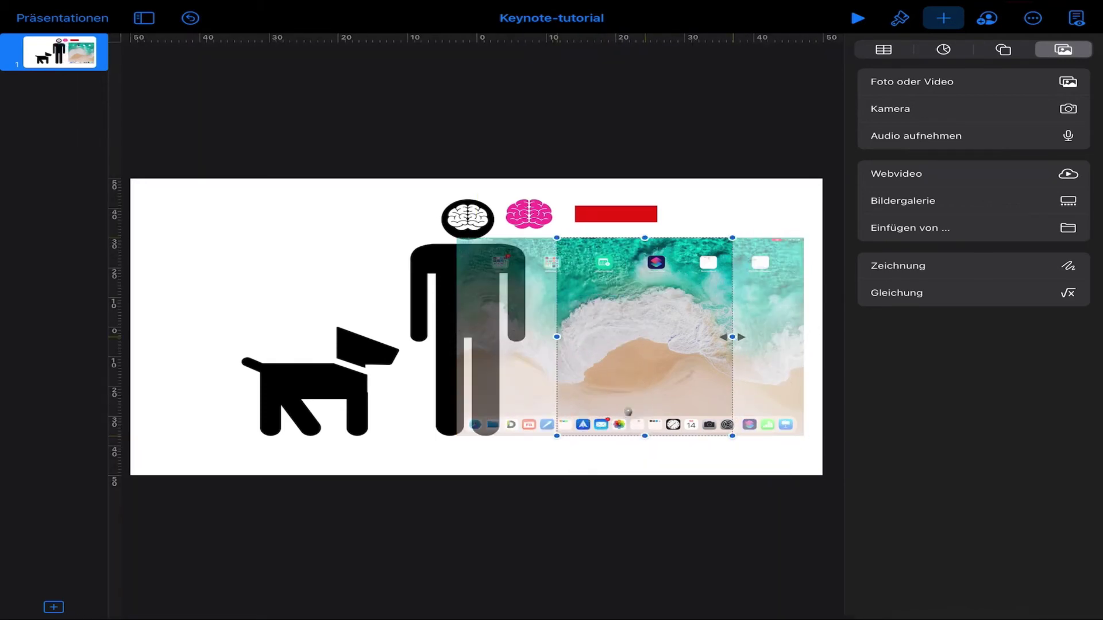
left_click(724, 463)
left_click_drag(681, 371, 707, 377)
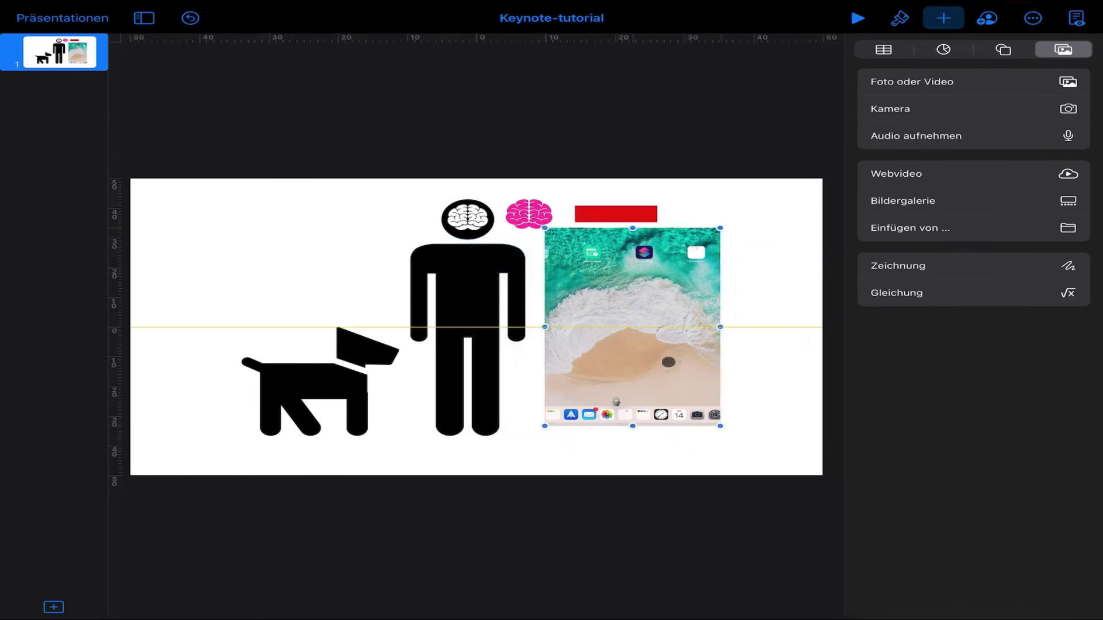
Step: Widen the crop slightly on the left and position the strip beside the figure
double_click(704, 335)
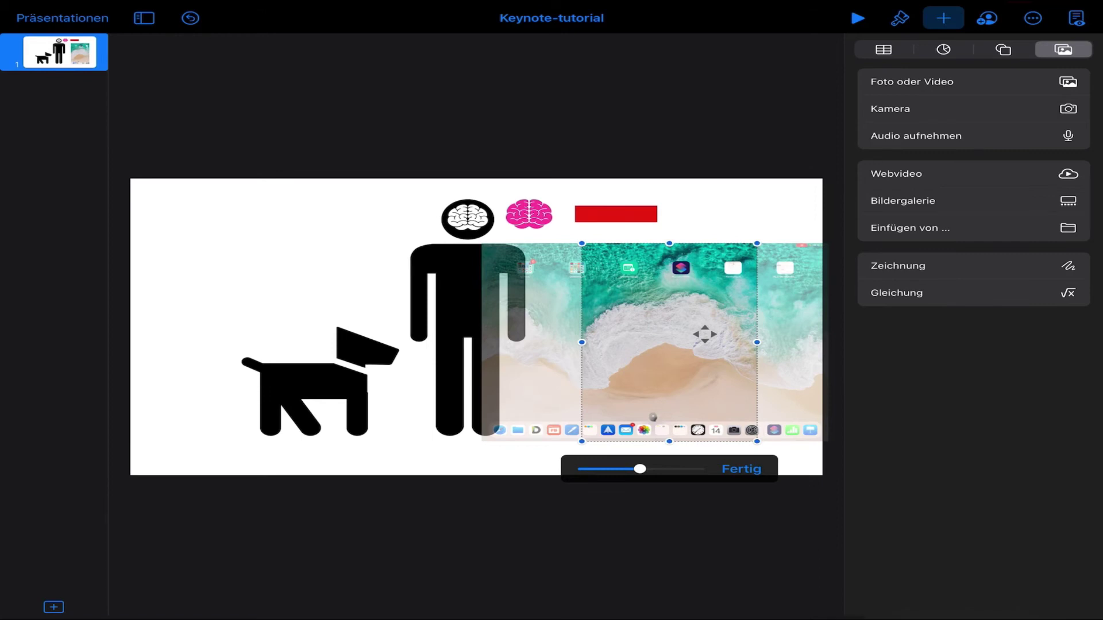
mouse_move(582, 343)
left_mouse_down()
mouse_move(481, 341)
mouse_move(590, 342)
left_mouse_up()
left_click(740, 463)
left_click_drag(671, 356, 664, 345)
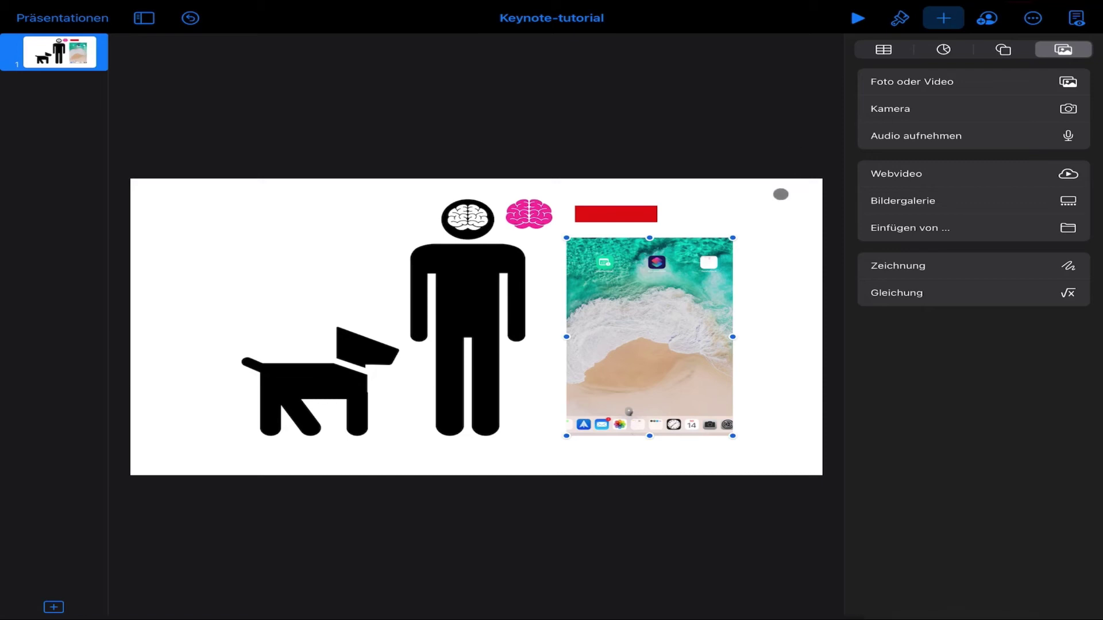
Step: Stretch the cropped screenshot upward from its top handle to match the figure's height
left_click(898, 19)
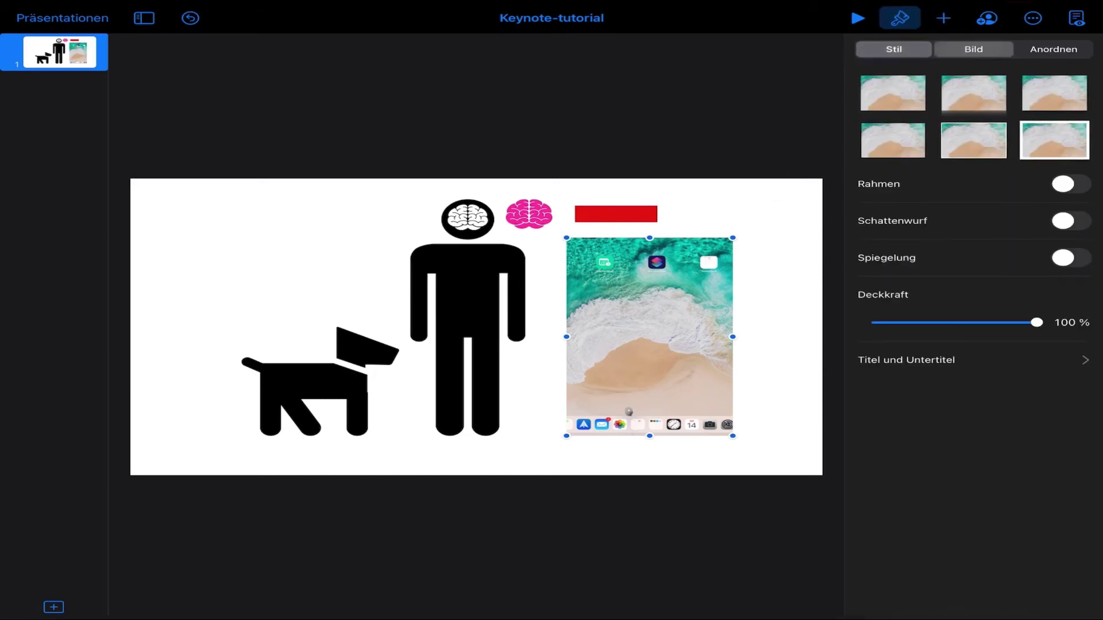
left_click(973, 49)
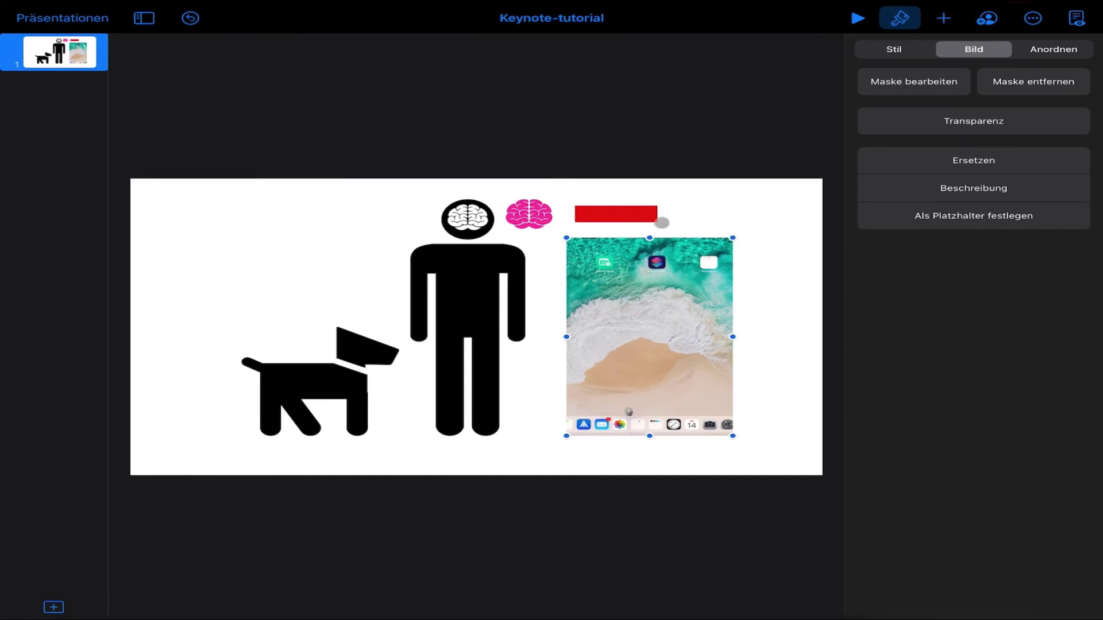
left_click_drag(650, 237, 650, 198)
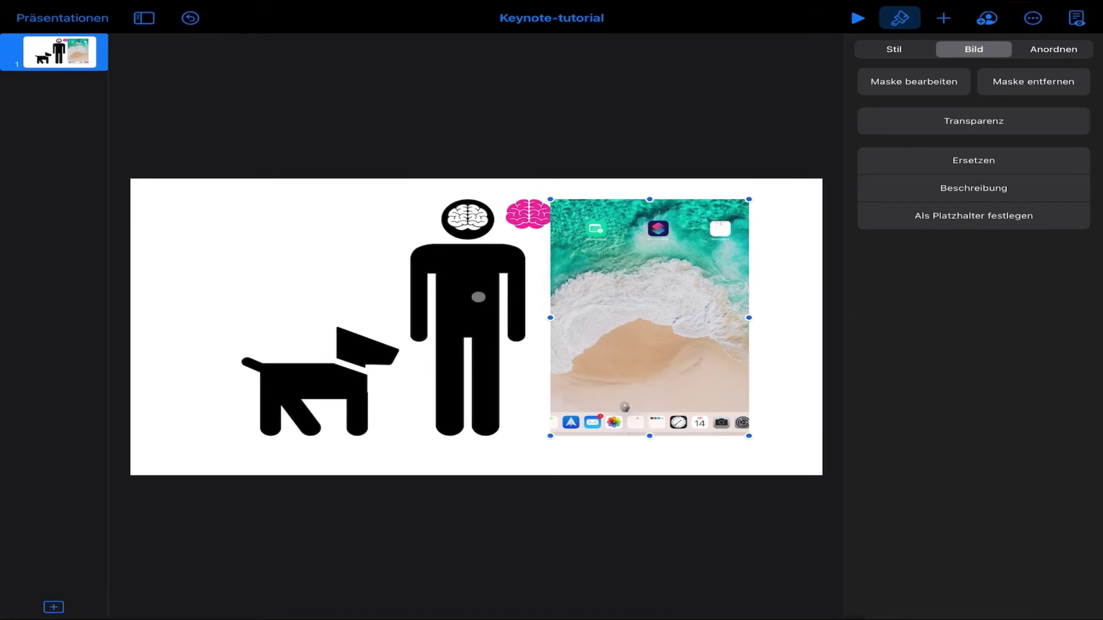
left_click(478, 297)
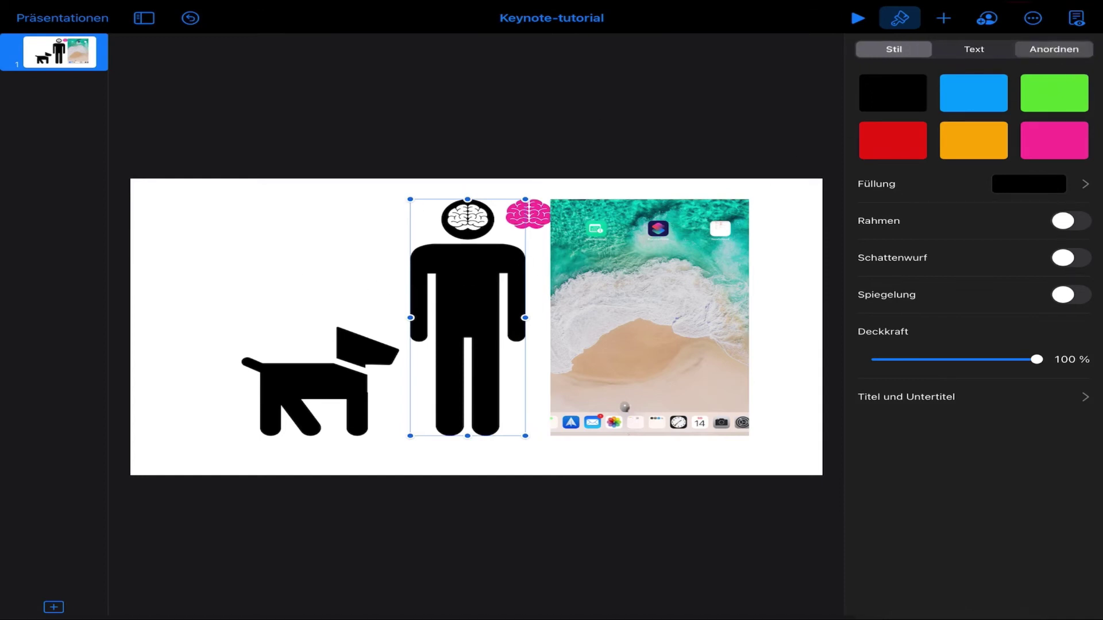
Step: Send the man figure to the back, drag it onto the screenshot, and select both together
left_click(1053, 50)
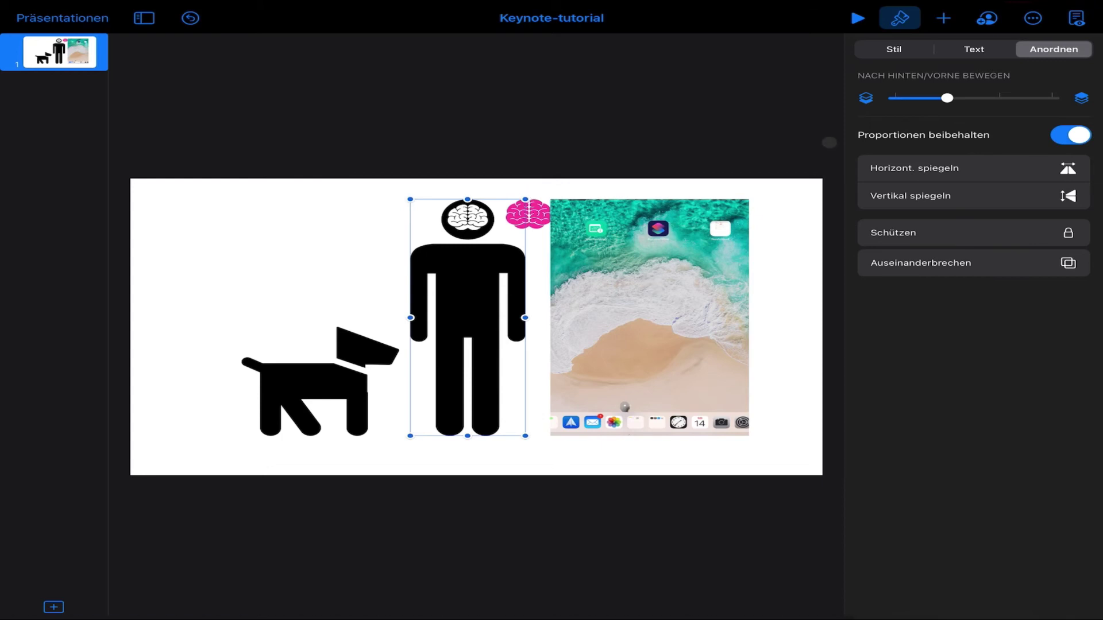
mouse_move(947, 98)
left_mouse_down()
mouse_move(889, 96)
mouse_move(1093, 97)
left_mouse_up()
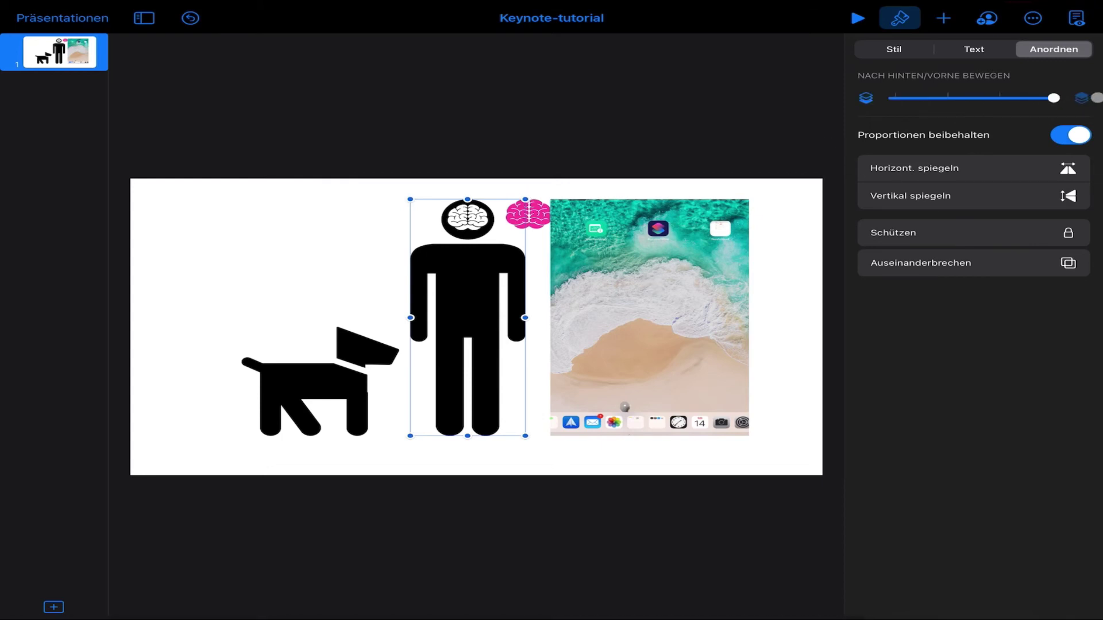
left_click_drag(487, 271, 663, 275)
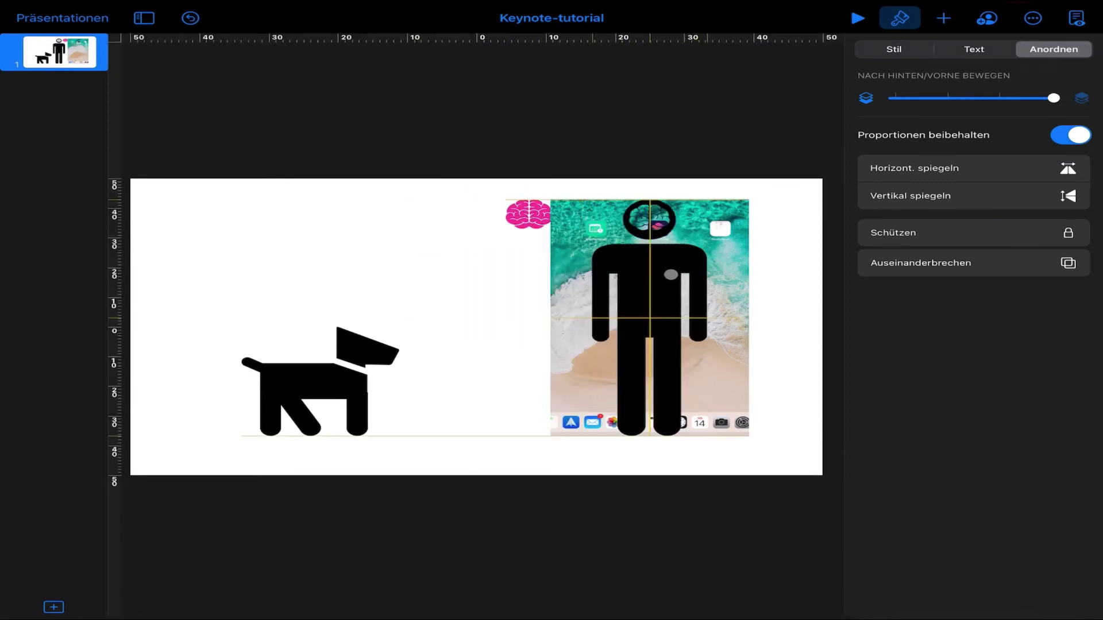
left_click_drag(670, 274, 670, 275)
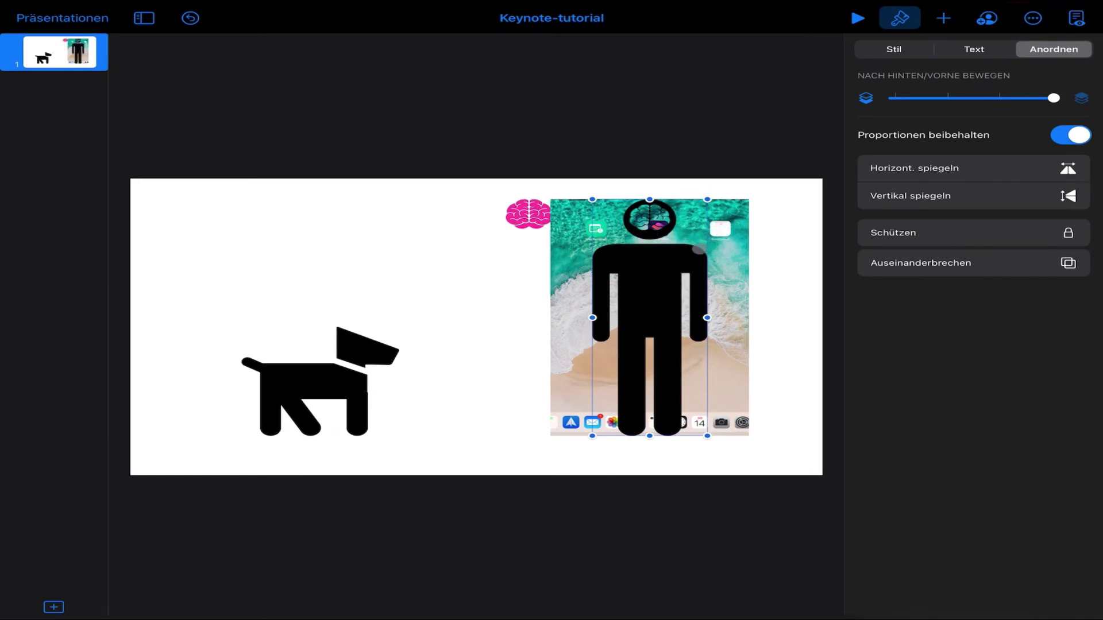
left_click(708, 246, "shift")
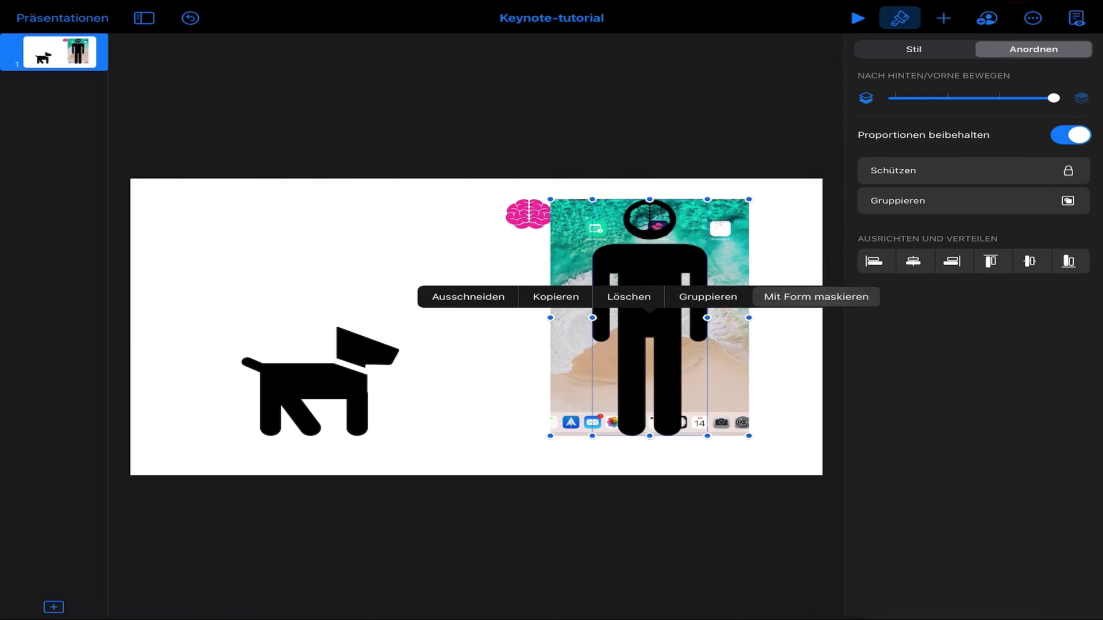
Step: Mask the screenshot with the figure's shape and move the masked figure left beside the dog
left_click(816, 296)
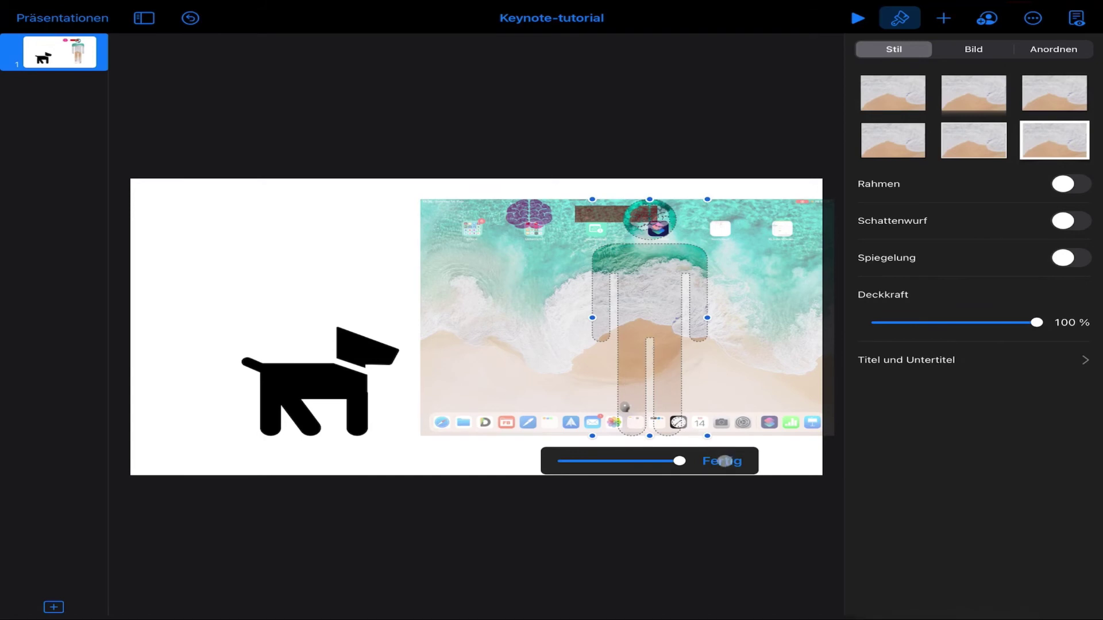
left_click(722, 462)
mouse_move(653, 304)
left_mouse_down()
mouse_move(412, 338)
mouse_move(484, 301)
mouse_move(473, 301)
left_mouse_up()
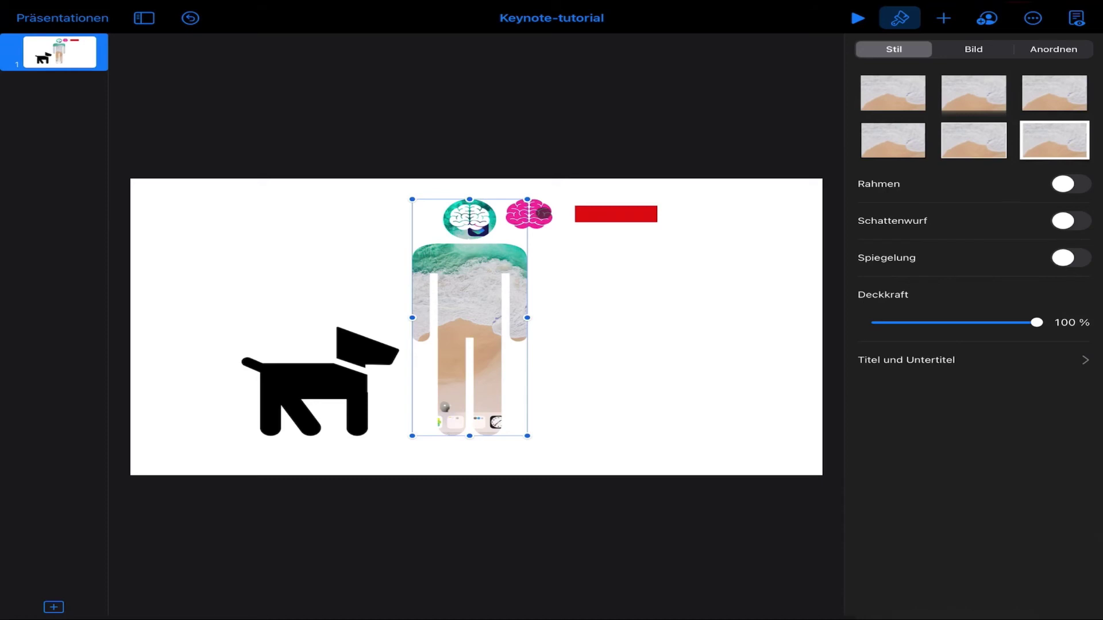
Step: Inspect the style, image and arrangement settings of the dog and the masked figure
left_click(542, 213)
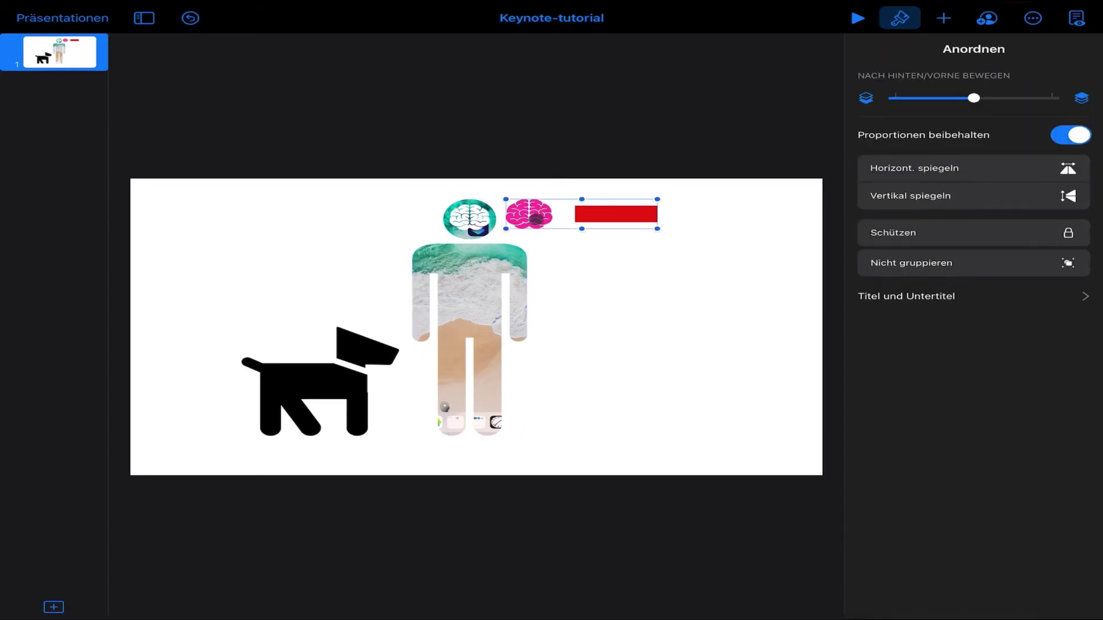
left_click(322, 372)
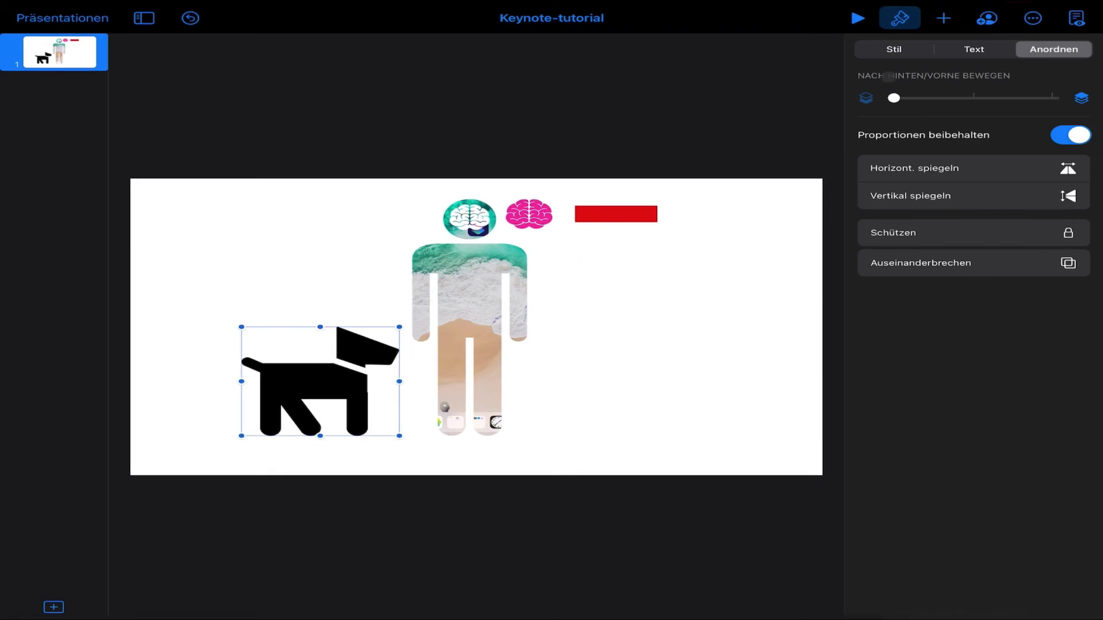
left_click(893, 48)
left_click(1053, 48)
left_click(476, 295)
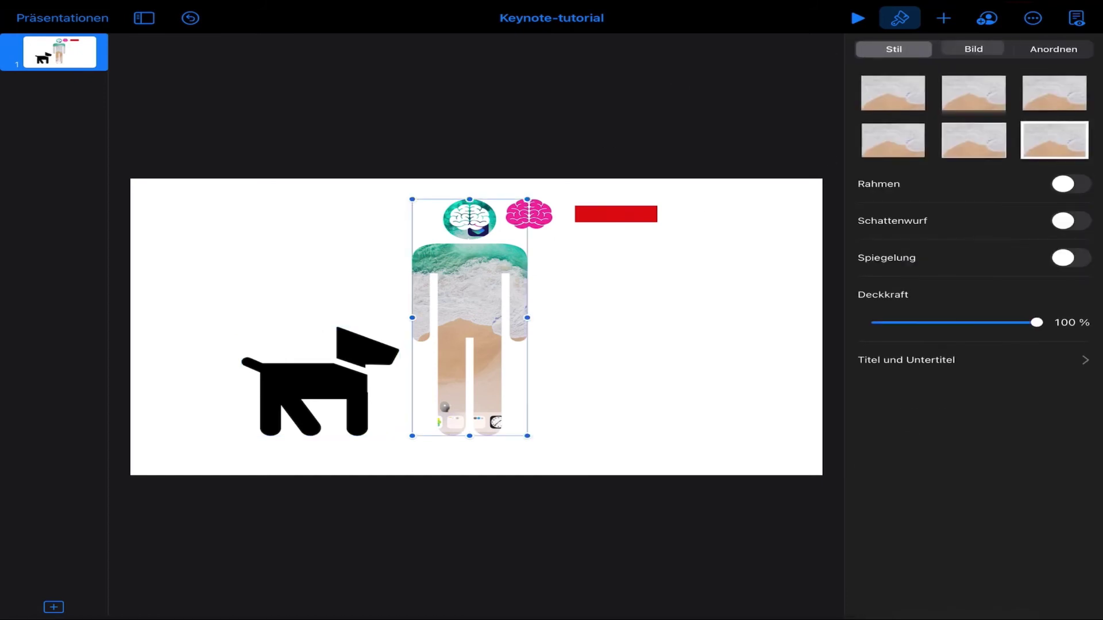
left_click(974, 49)
left_click(1053, 49)
left_click(973, 49)
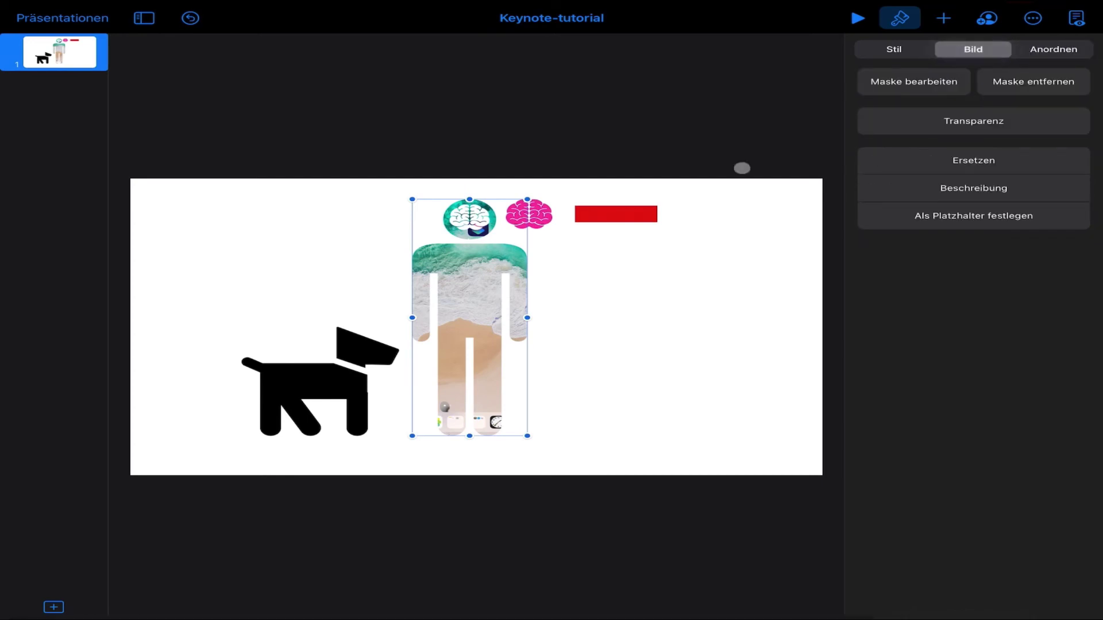
Step: Move the brain-and-Text group left onto the figure's head and bring it to the front
left_click(632, 214)
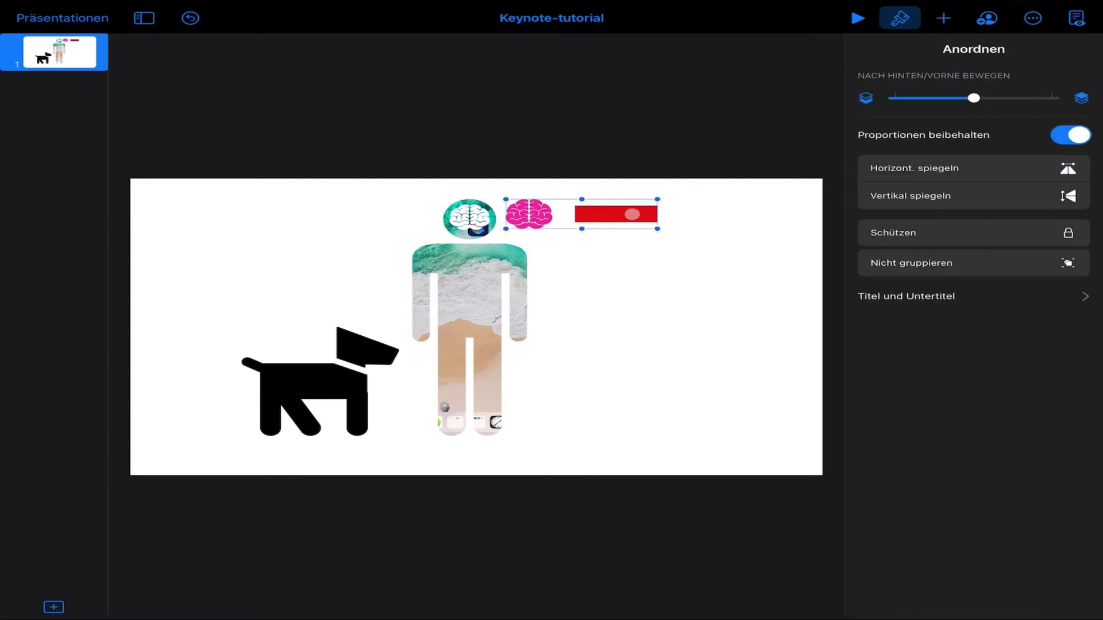
left_click(650, 219)
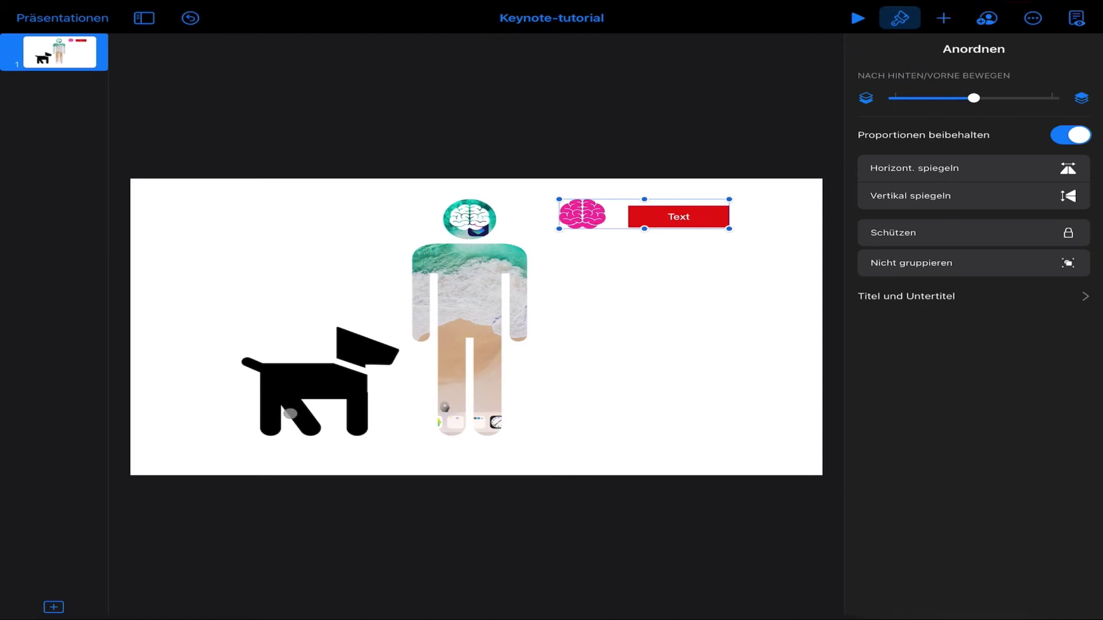
left_click(287, 416)
left_click(469, 274)
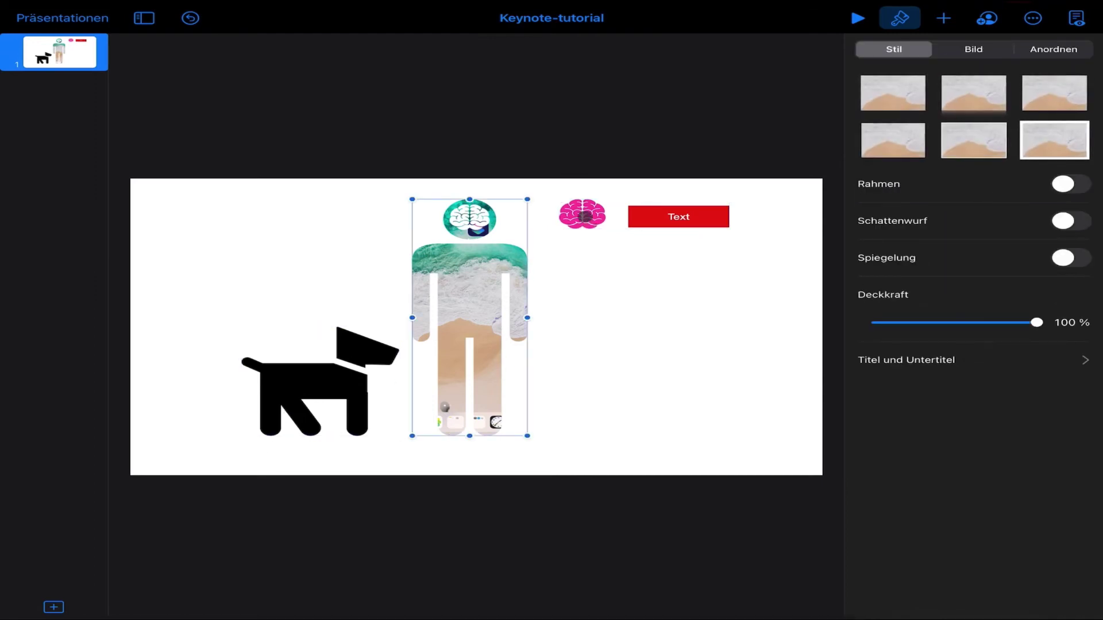
left_click(584, 214)
left_click_drag(586, 213, 475, 214)
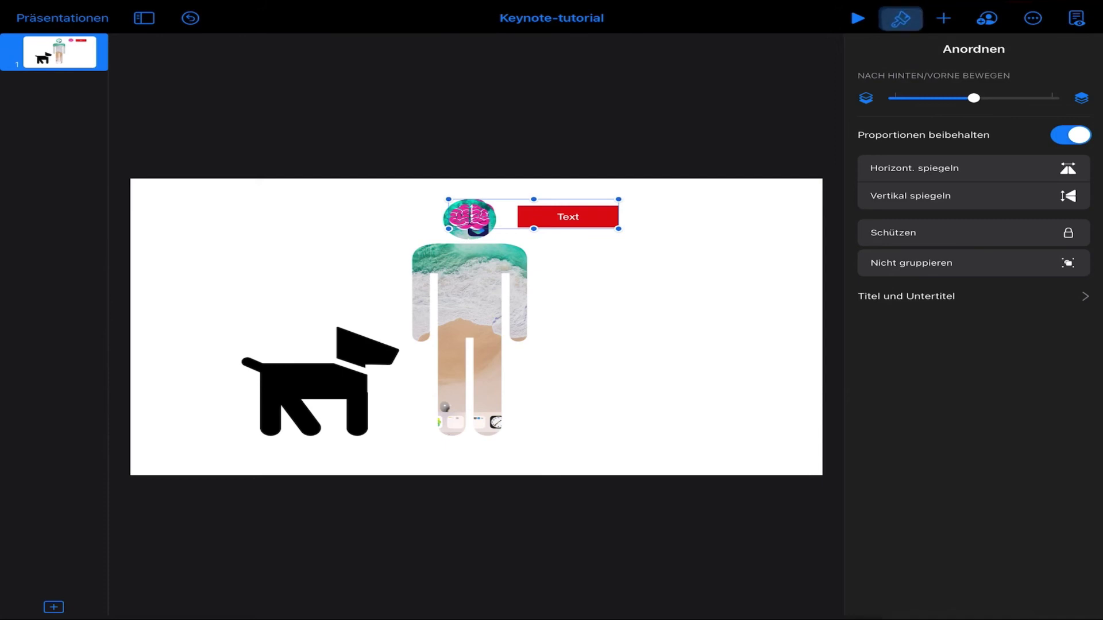
left_click_drag(971, 97, 1094, 94)
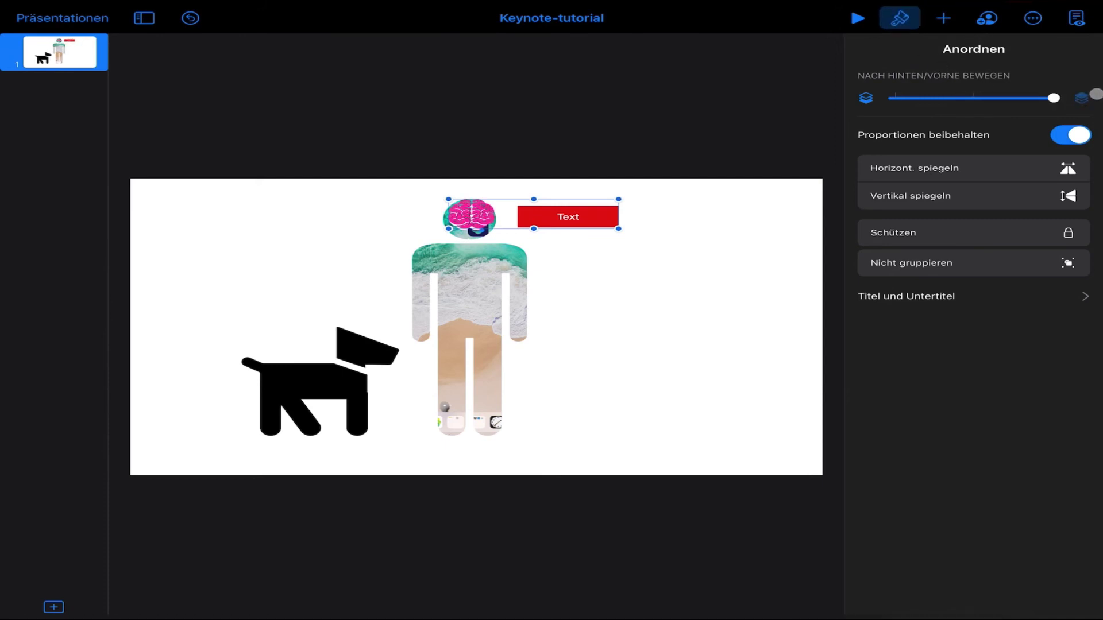
Step: Nudge the brain-and-Text group into place, view the Mehr menu, then bring up the dog's edit menu
left_click_drag(560, 218, 577, 219)
left_click(644, 306)
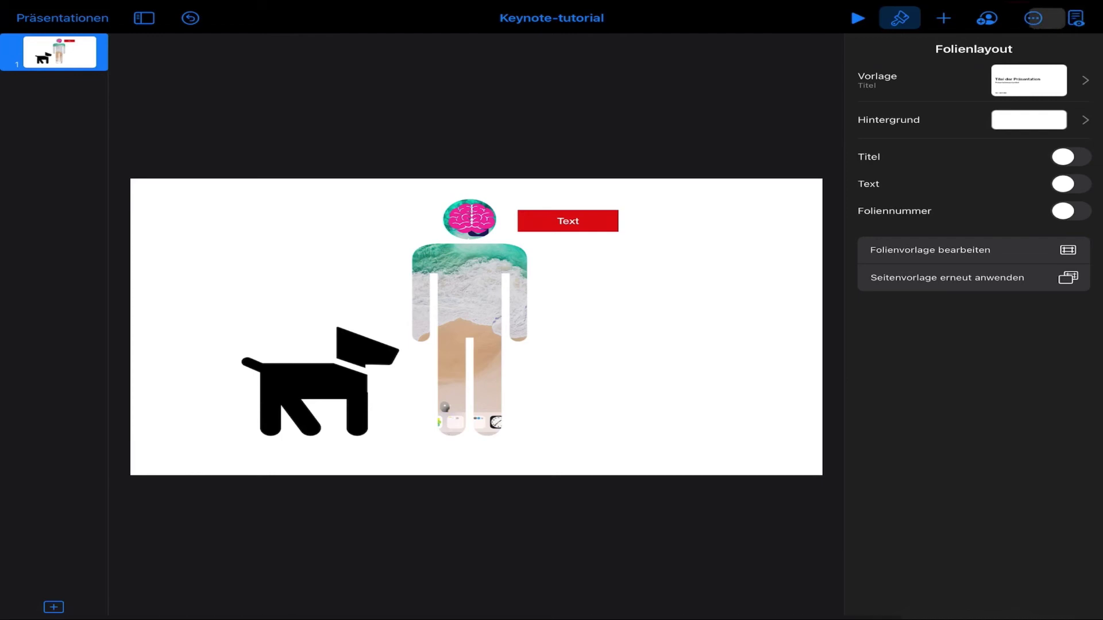
left_click(1033, 18)
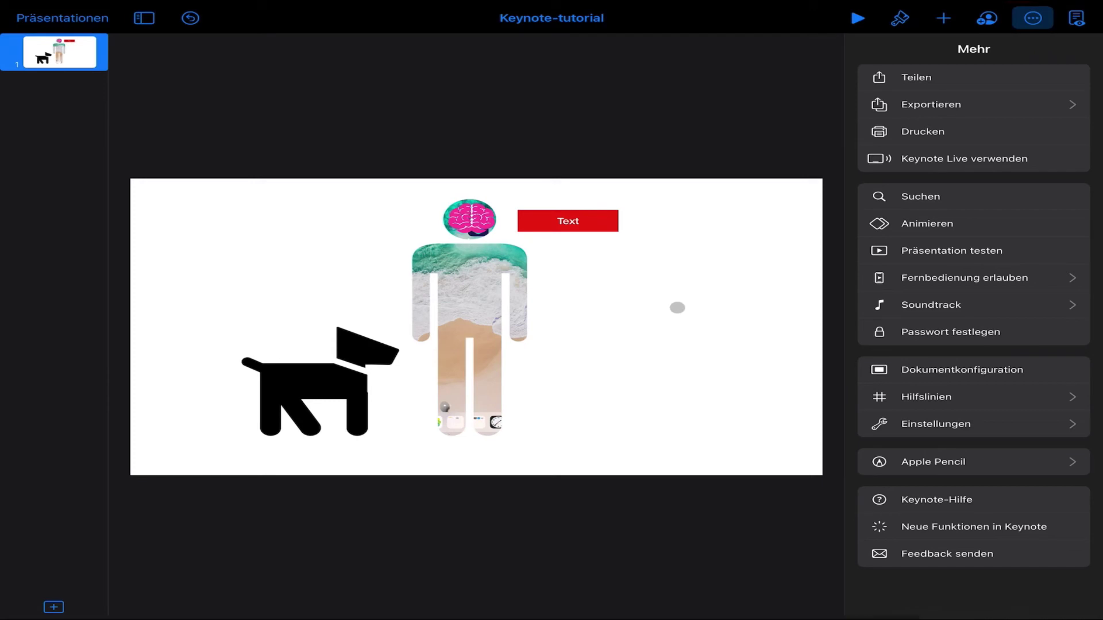
left_click(327, 374)
left_click(326, 374)
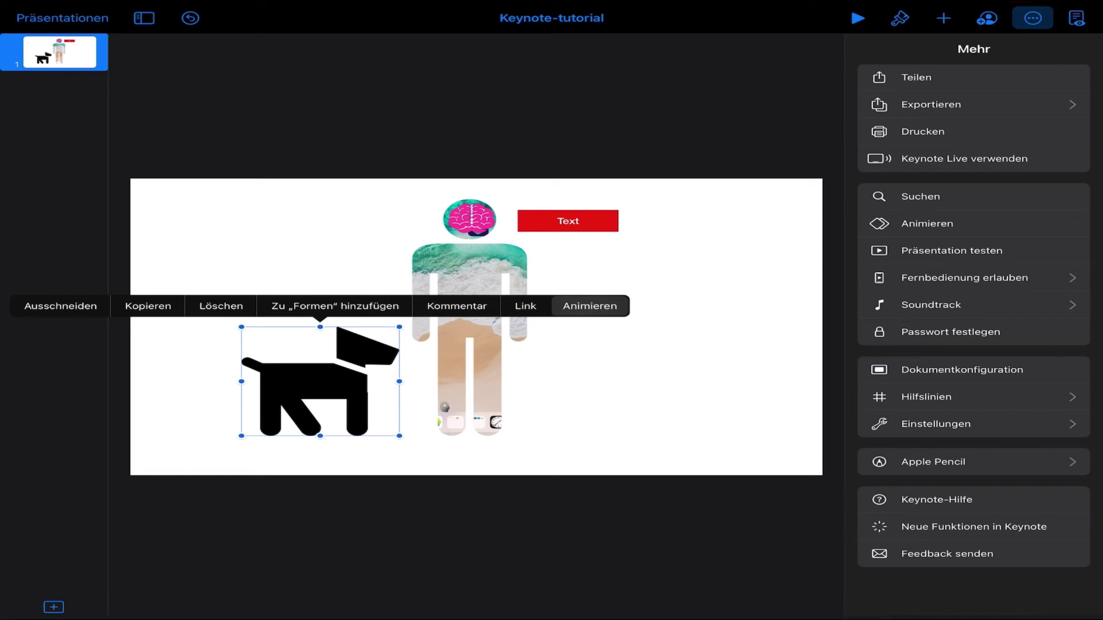
Step: Give the dog a short straight upward motion-path action, replacing an initial looping path
left_click(611, 308)
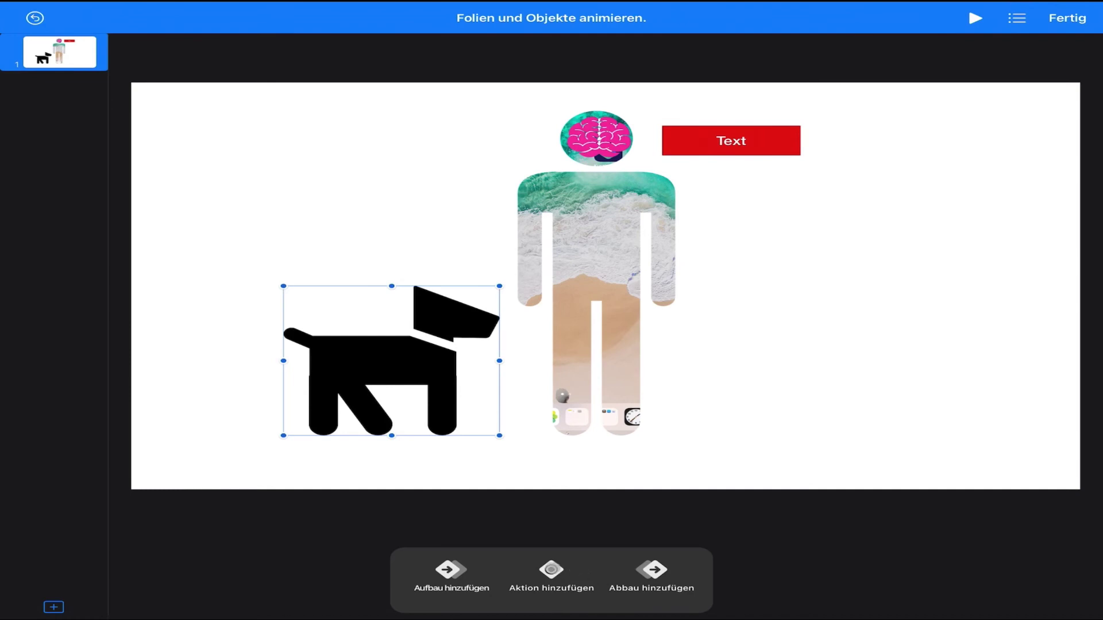
left_click(551, 569)
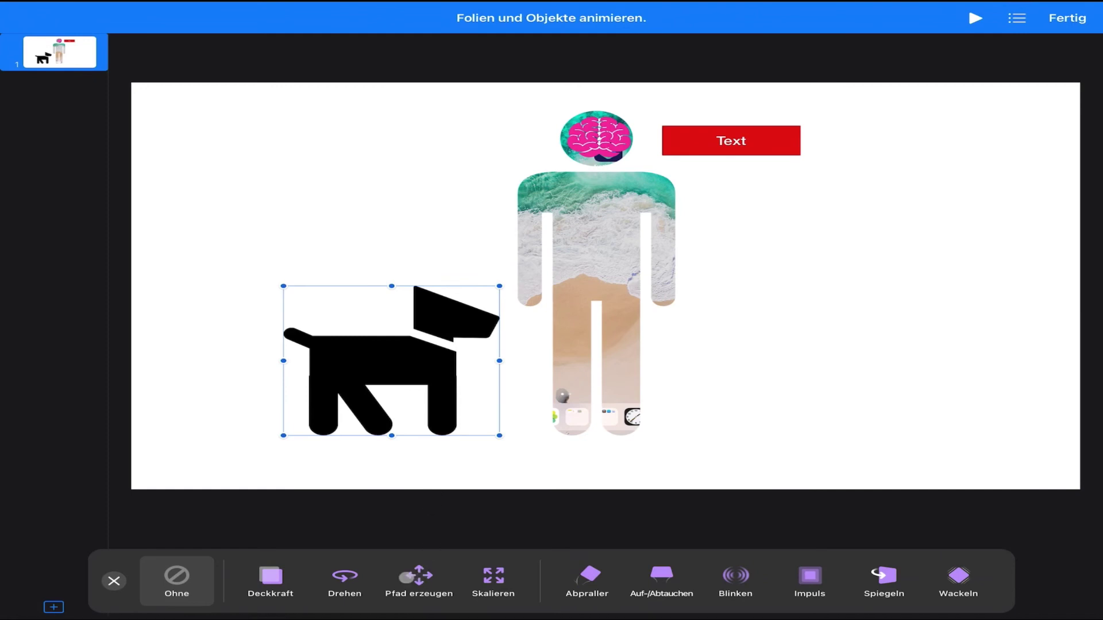
left_click(419, 576)
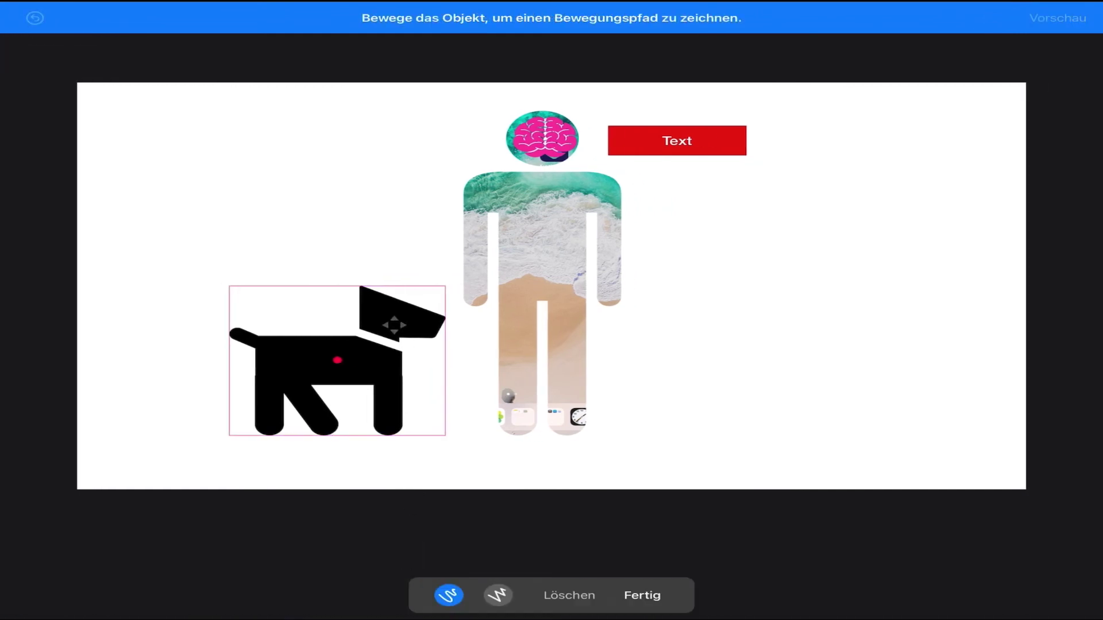
mouse_move(369, 364)
left_mouse_down()
mouse_move(374, 275)
mouse_move(409, 210)
left_mouse_up()
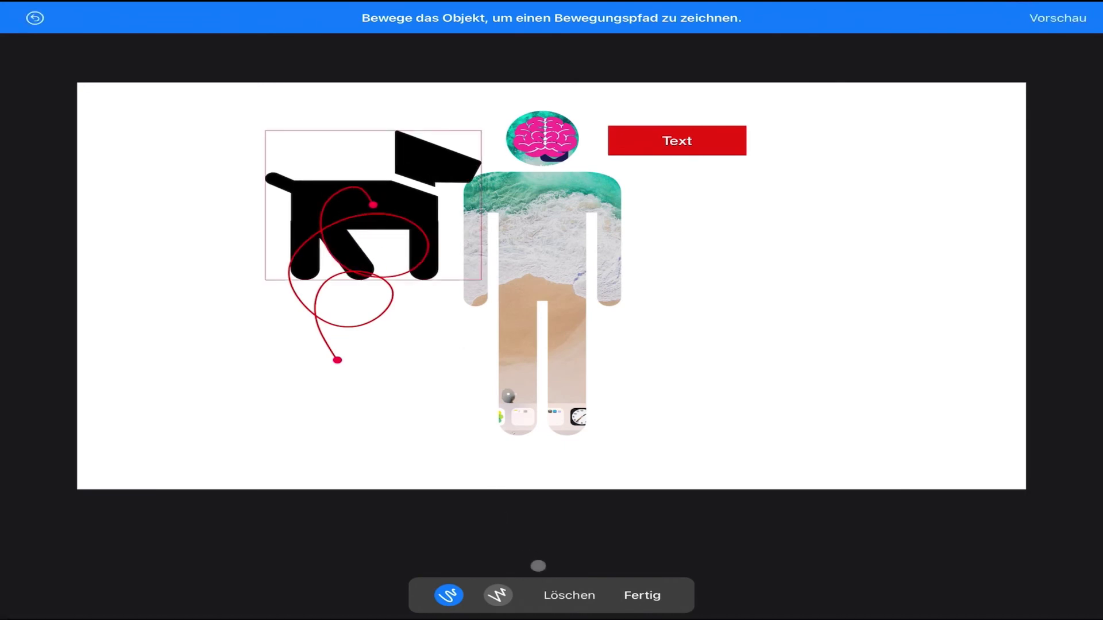
left_click(574, 597)
left_click(497, 595)
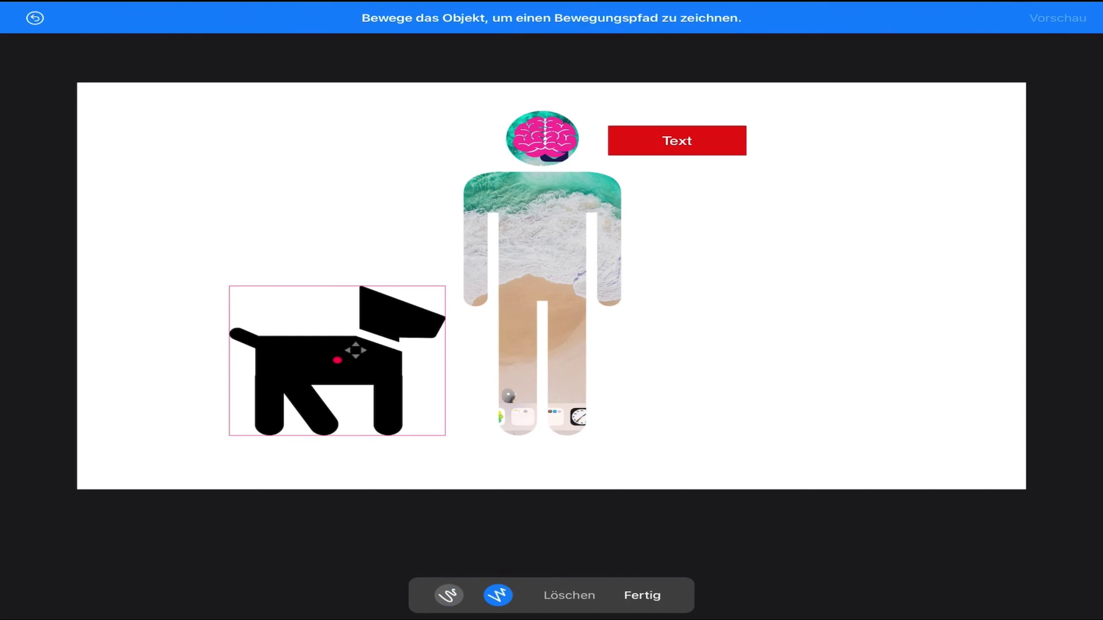
left_click_drag(355, 350, 357, 296)
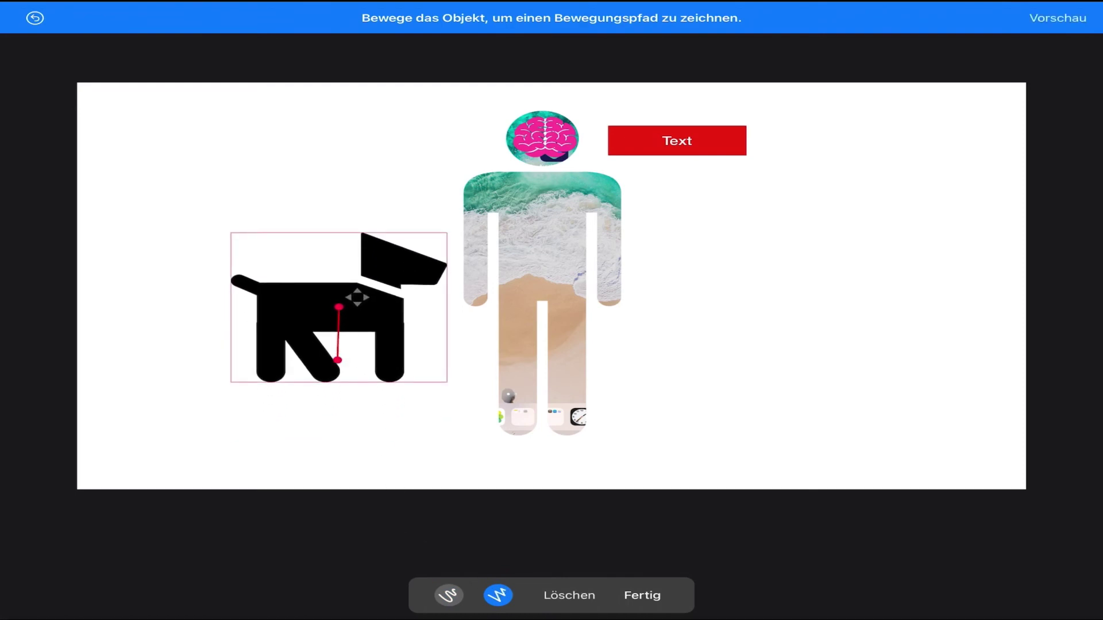
left_click(642, 596)
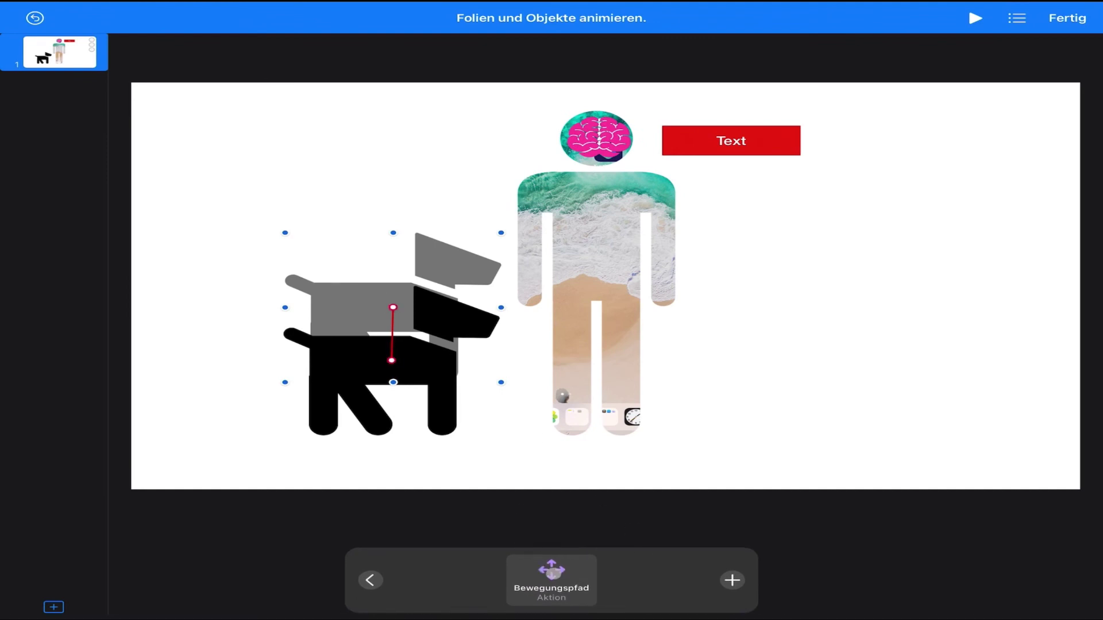
Step: Set the dog's Bewegungspfad to start Nach Übergang, after checking its Beschleunigung options
left_click(551, 578)
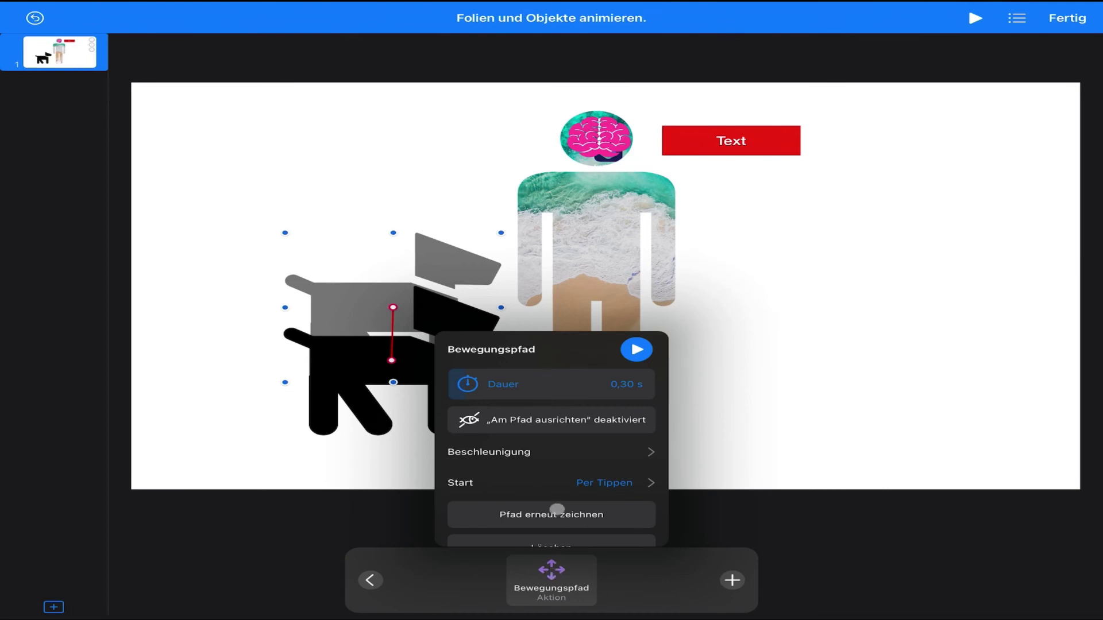
scroll(585, 444, "down", 1)
scroll(584, 443, "down", 1)
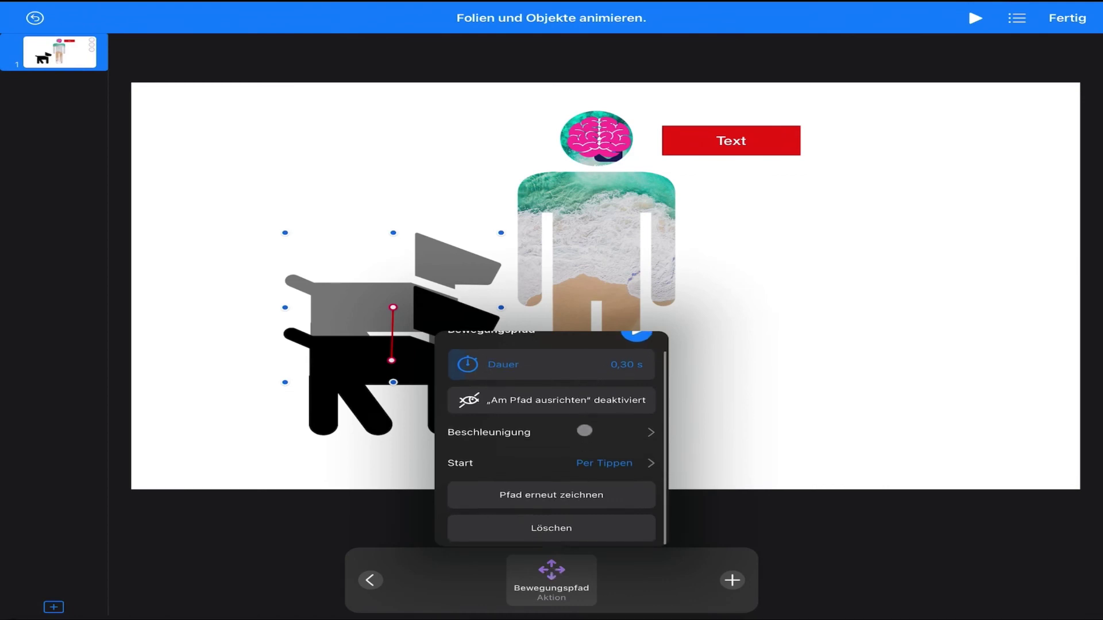
left_click(498, 436)
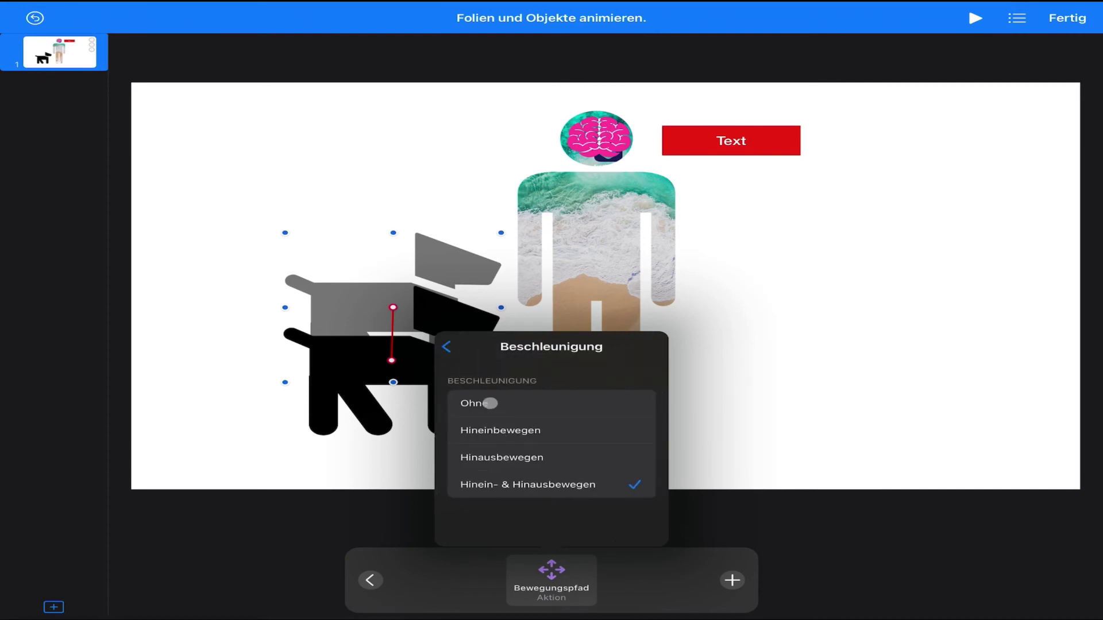
left_click(448, 347)
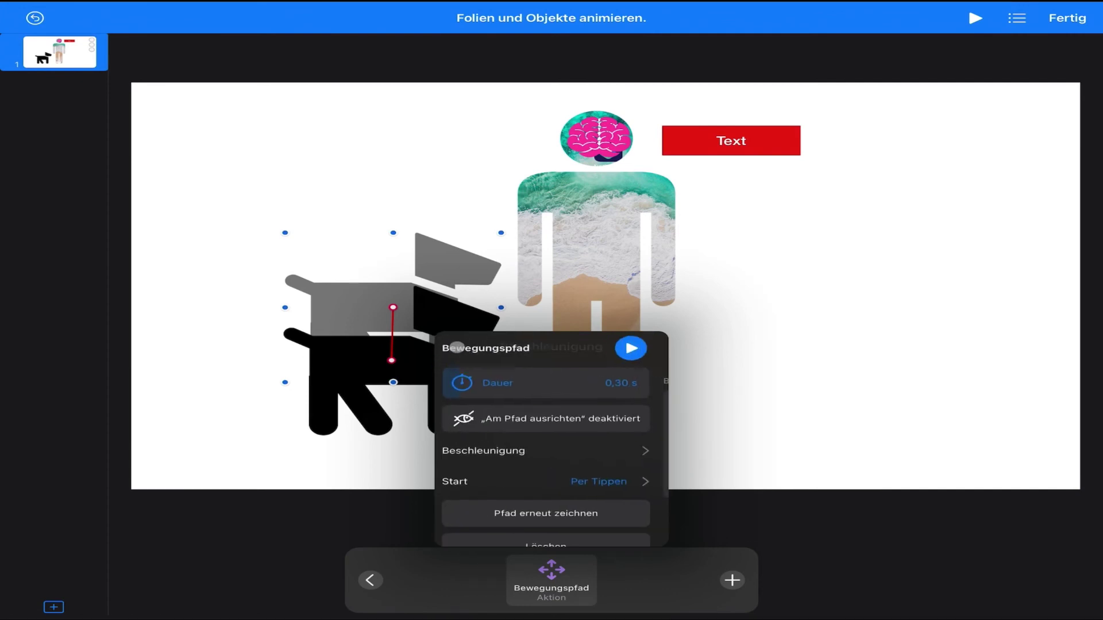
left_click(615, 485)
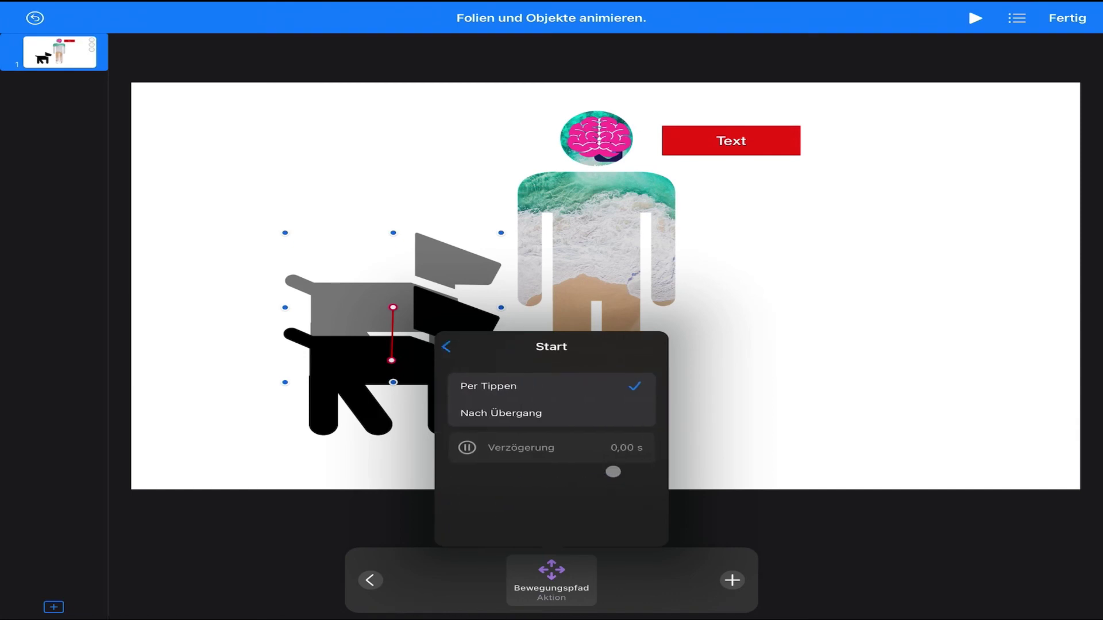
left_click(575, 413)
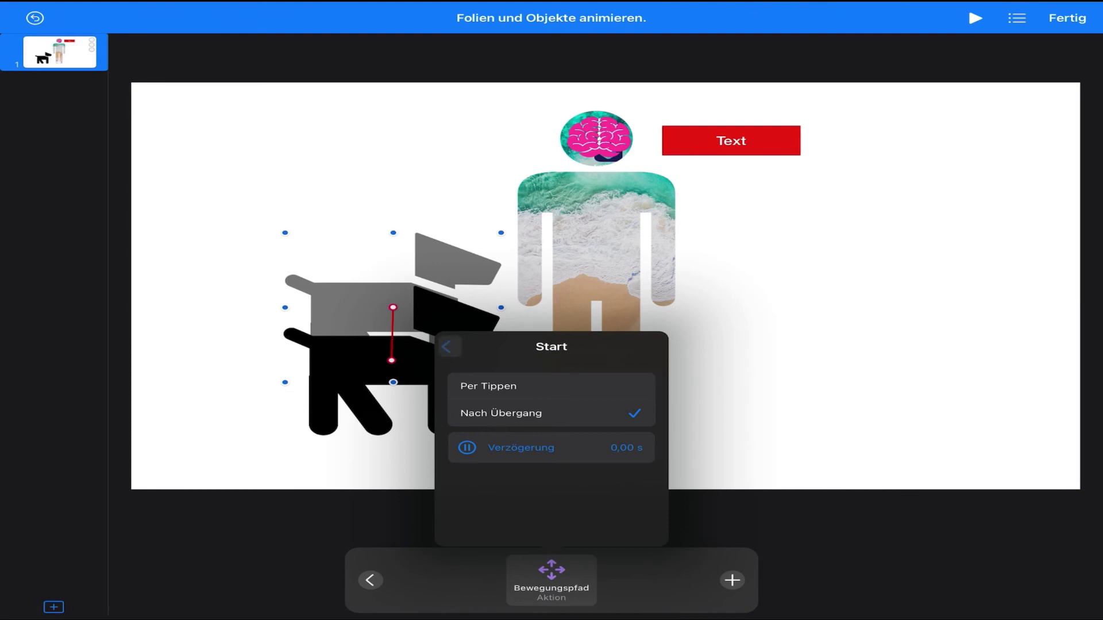
Step: Preview the dog's 0.30 s upward path, then bring up effects for a second action
left_click(447, 346)
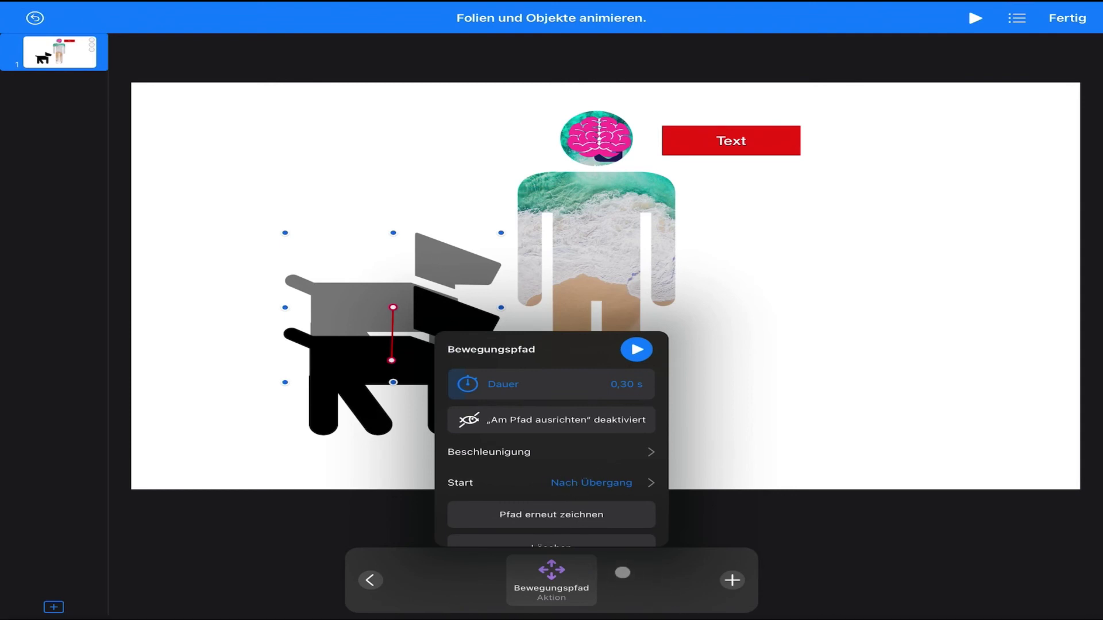
left_click(638, 350)
left_click(732, 580)
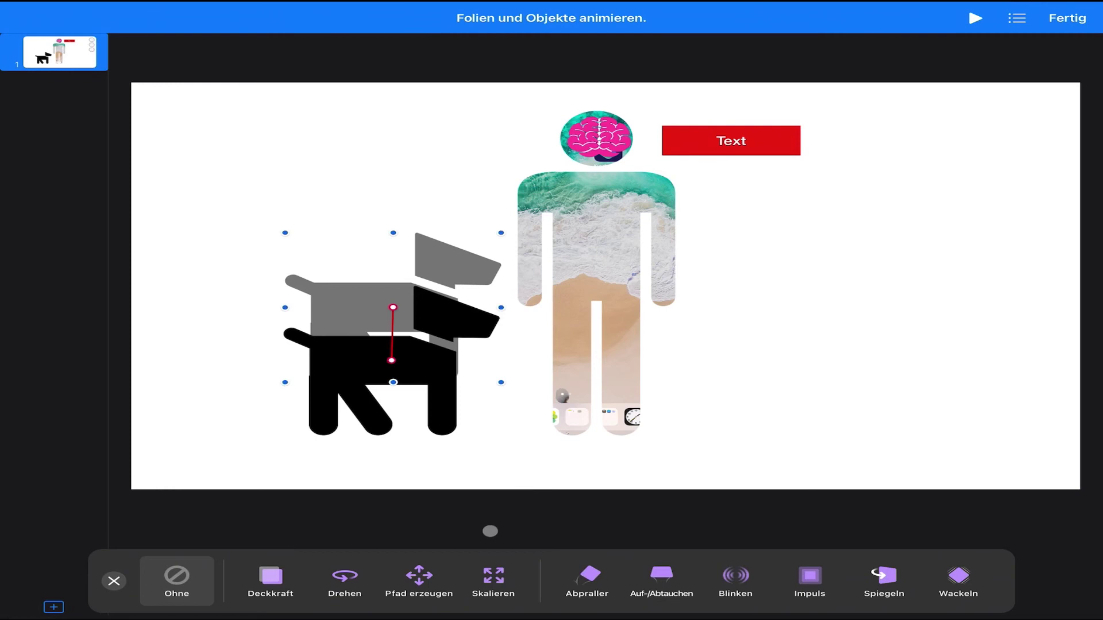
Step: Add a Drehen rotation to the dog and set its angle to 359°
left_click(347, 578)
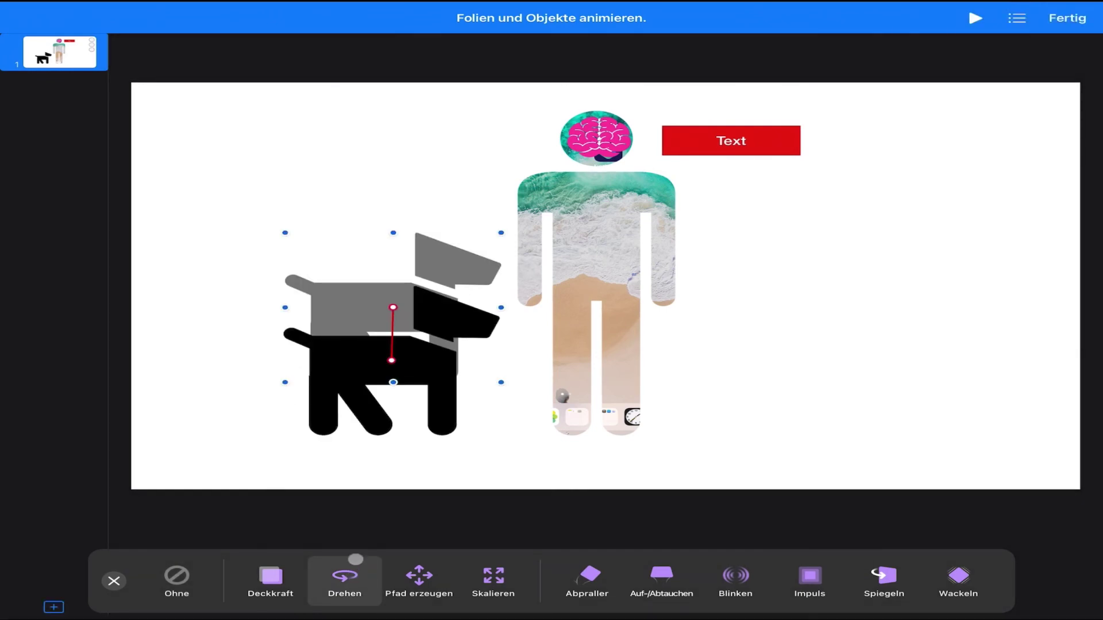
left_click(114, 580)
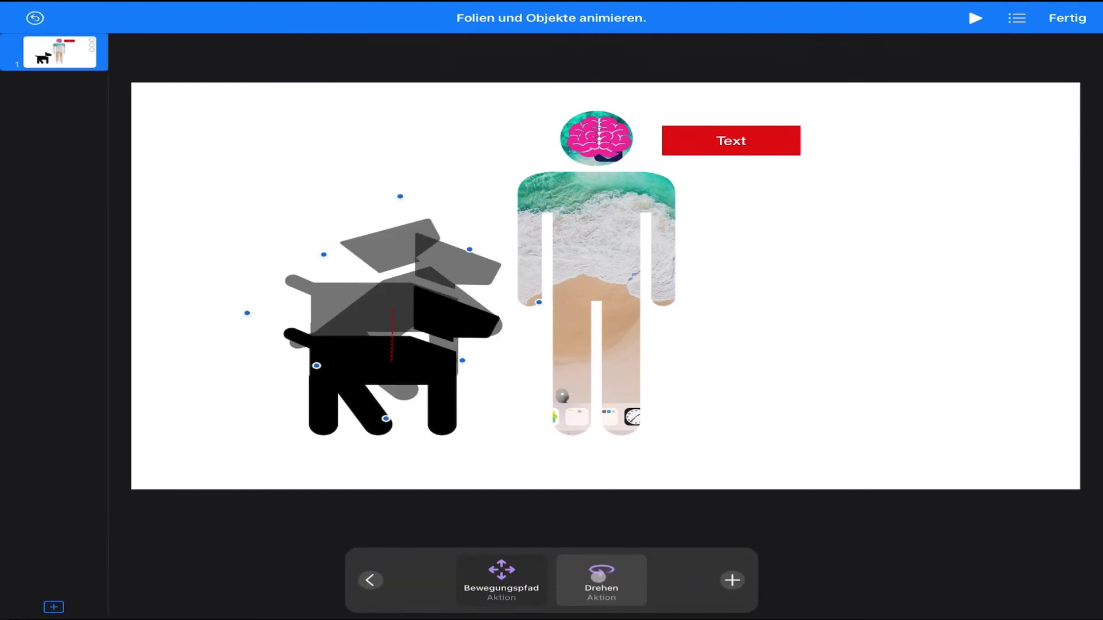
left_click(597, 576)
left_click_drag(534, 382, 512, 384)
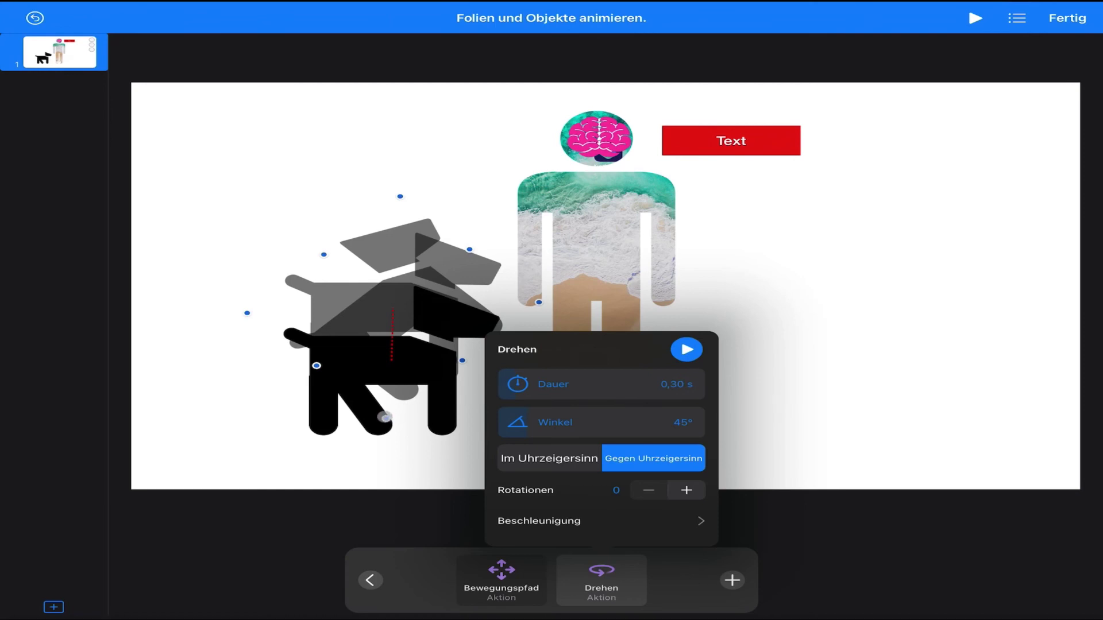
left_click_drag(389, 363, 400, 305)
left_click_drag(524, 430, 782, 422)
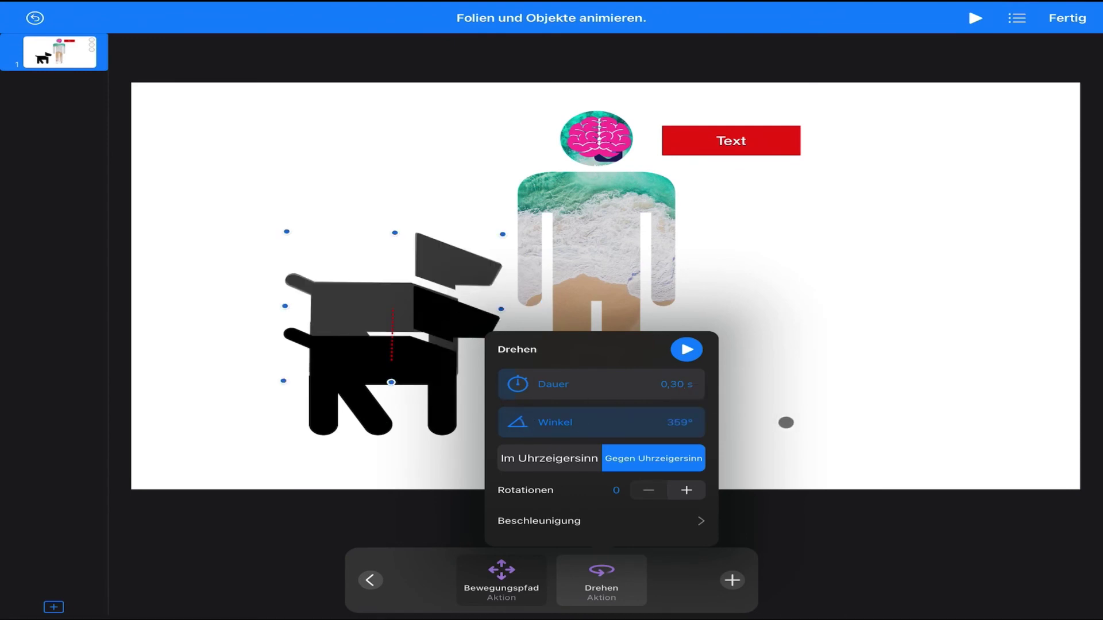
Step: Make the rotation start Mit Animation 1 and show the Abfolge order list
scroll(596, 516, "down", 1)
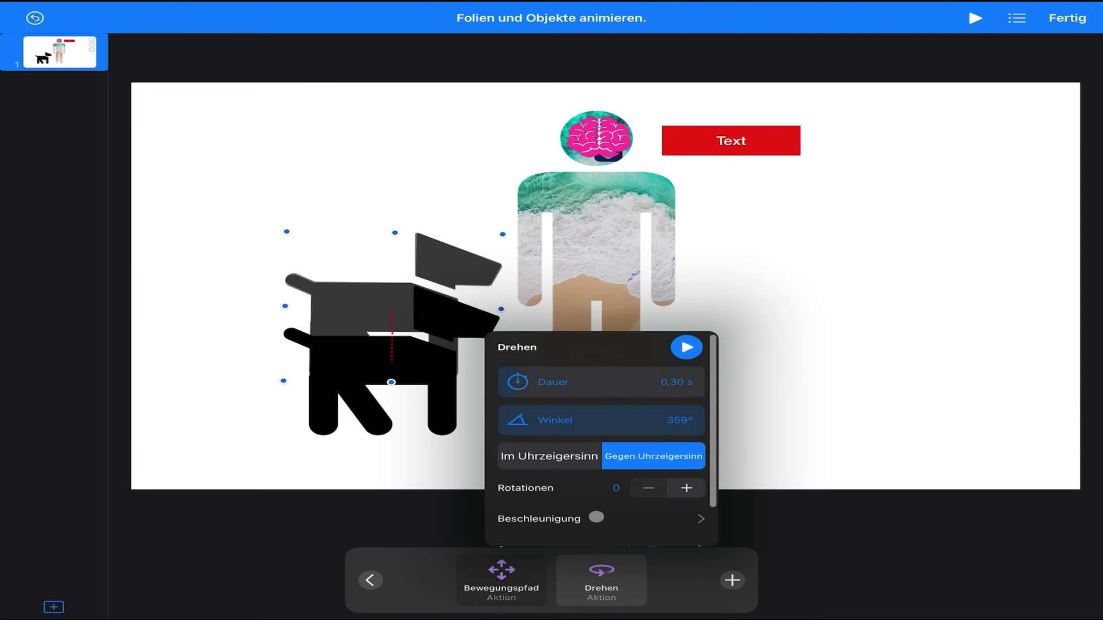
left_click(634, 515)
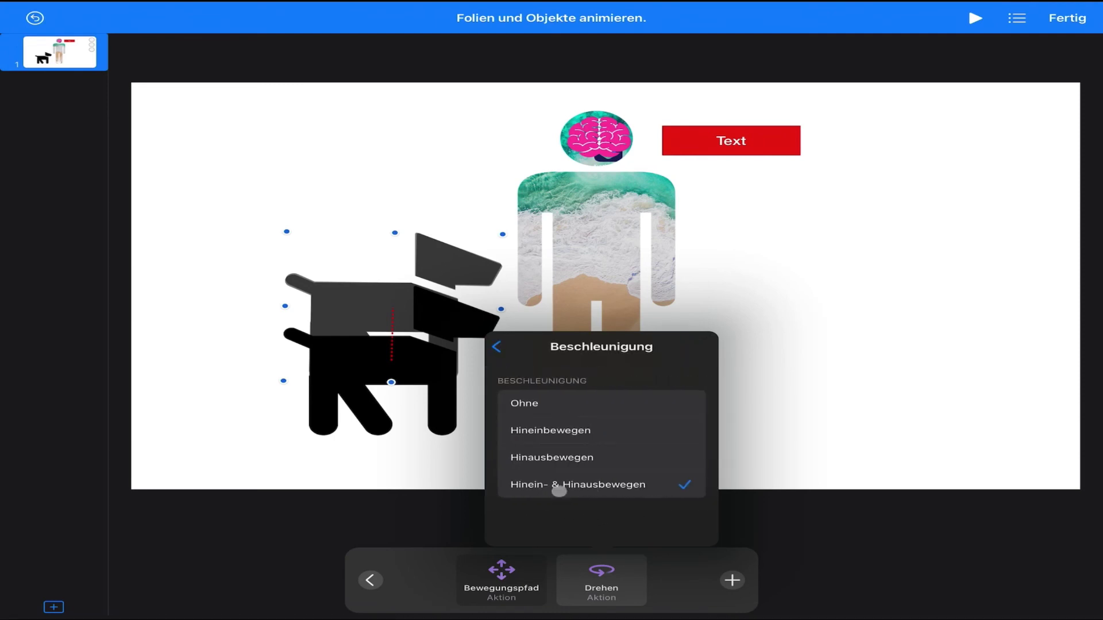
left_click(496, 347)
scroll(641, 472, "down", 3)
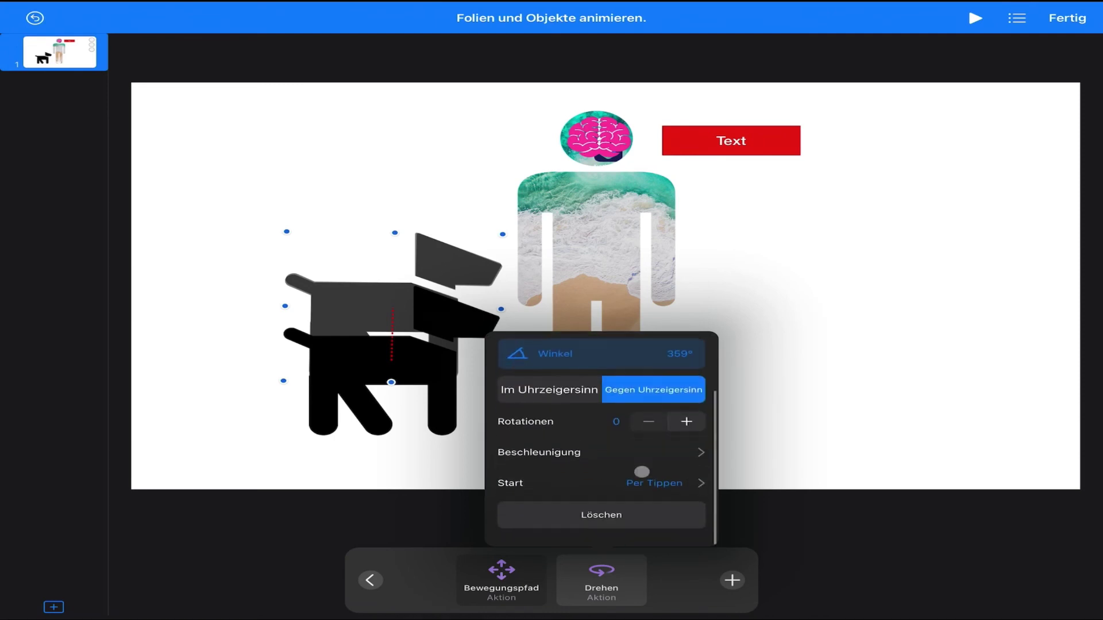
left_click(645, 499)
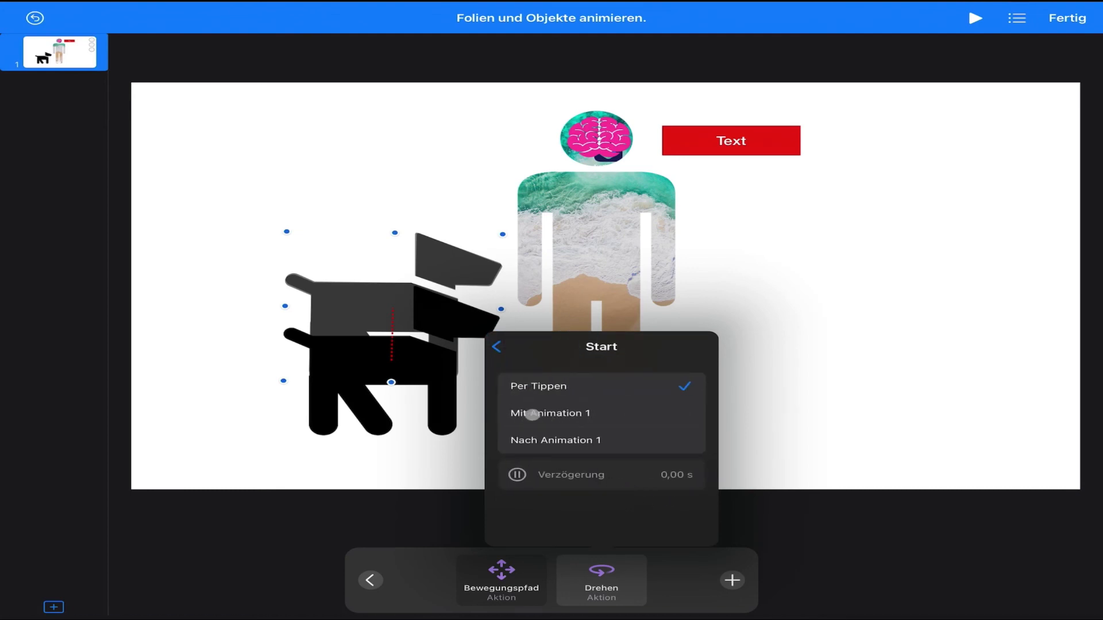
left_click(603, 414)
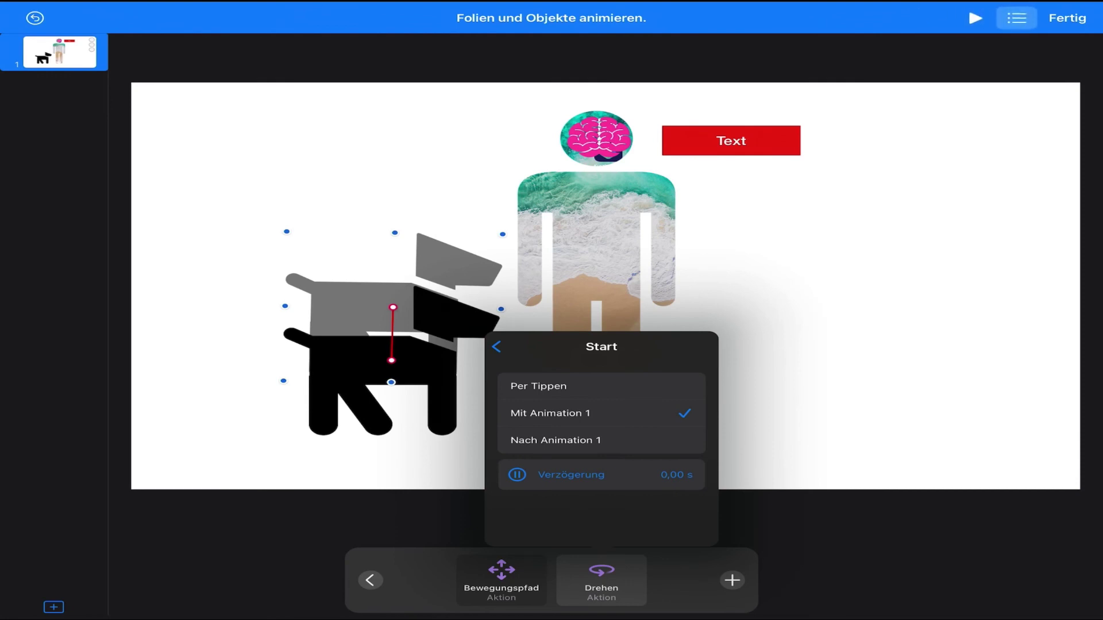
left_click(1017, 17)
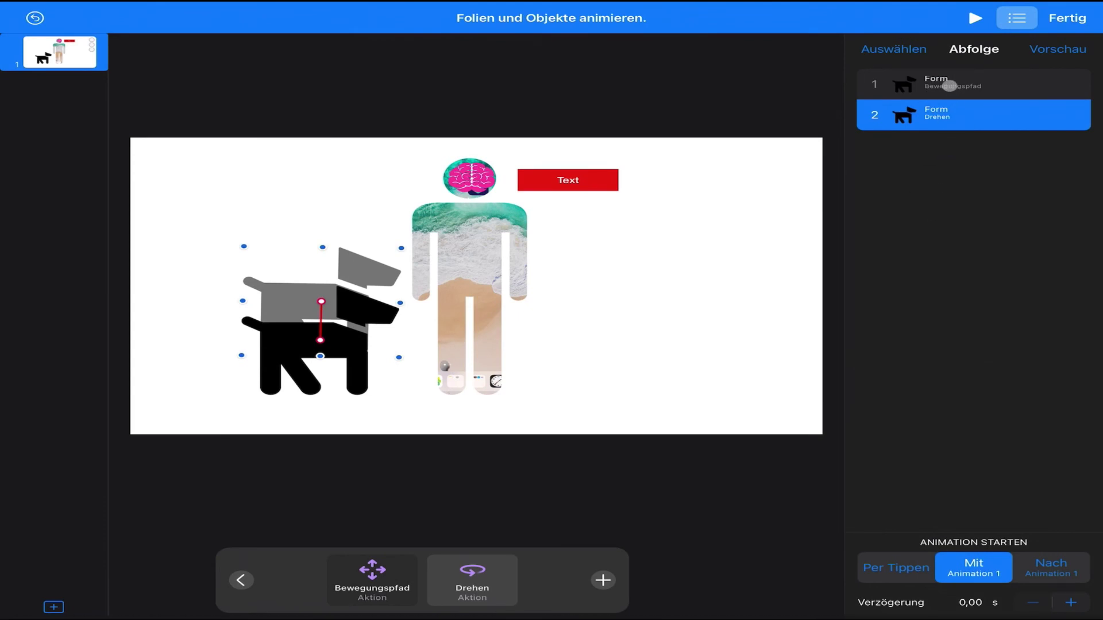
Step: Review the dog's motion path and rotation animations in the order list
left_click(950, 85)
left_click(947, 106)
left_click(961, 81)
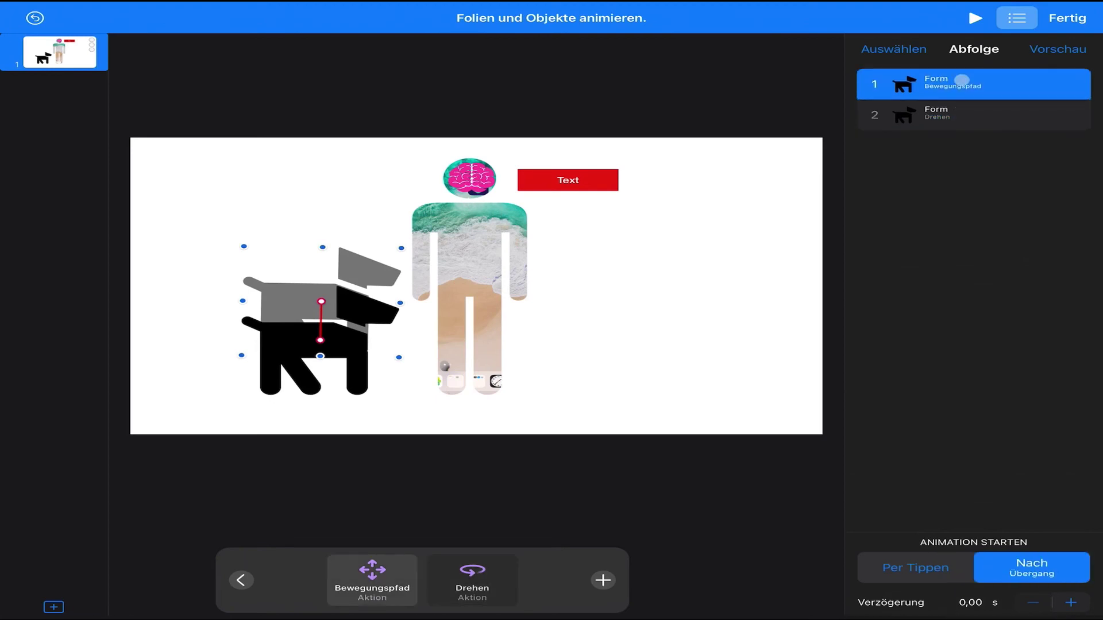
left_click(962, 117)
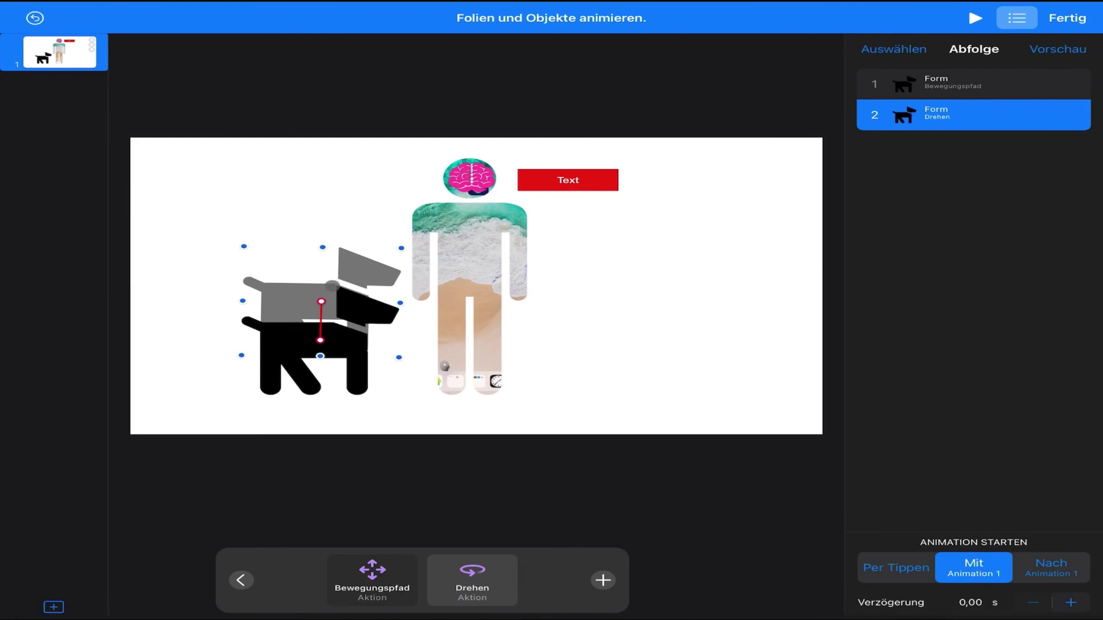
Step: Add a downward second motion path to the dog, starting Nach Animation 2
left_click(603, 581)
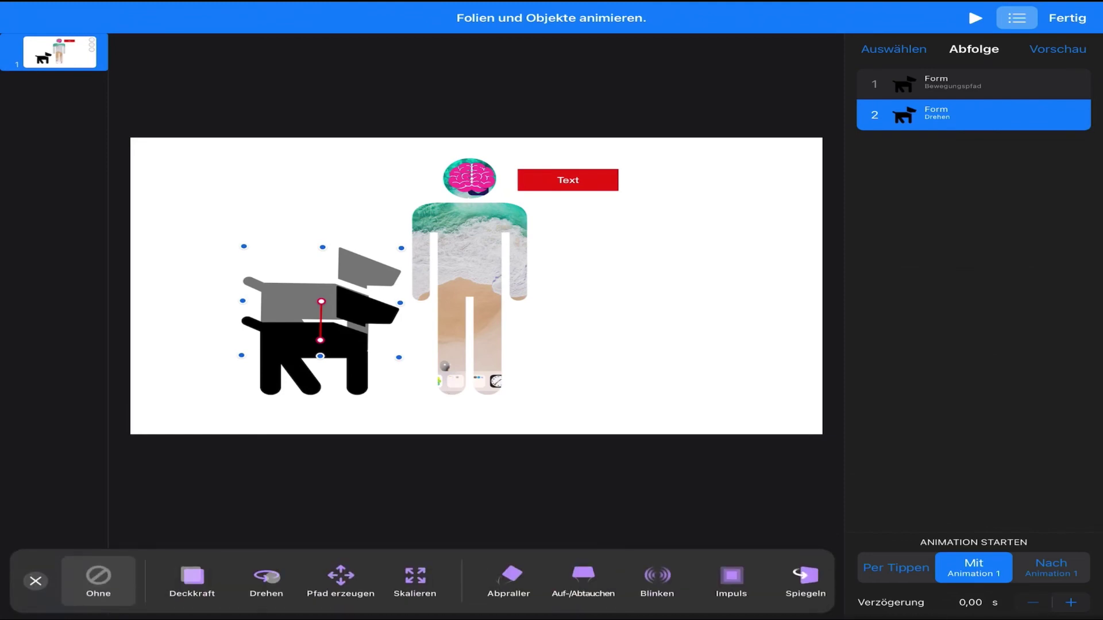
left_click(341, 575)
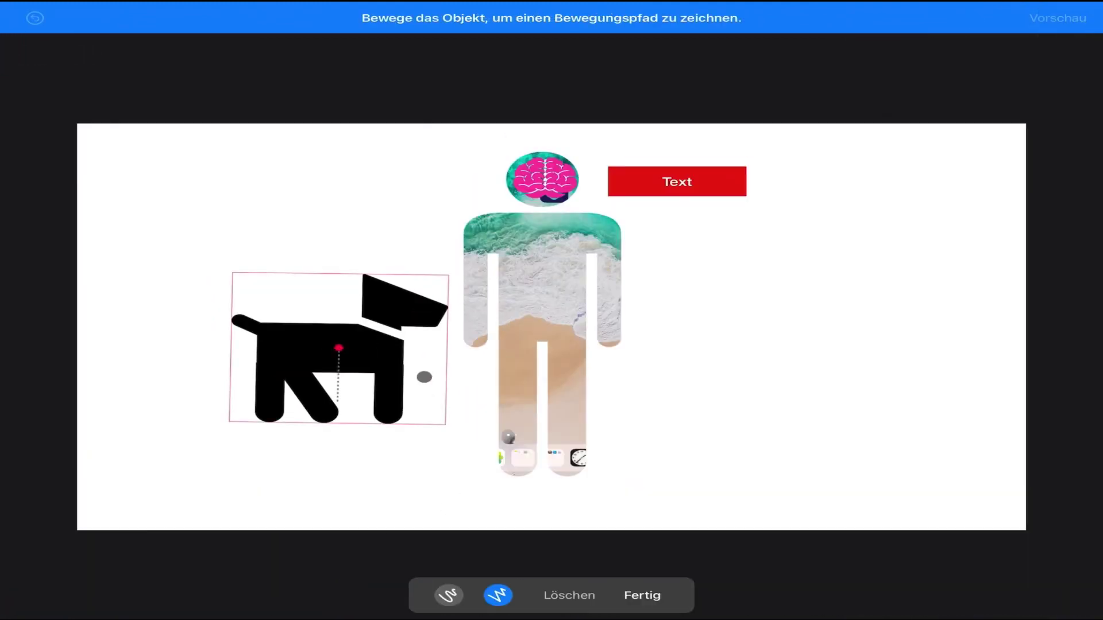
left_click_drag(361, 351, 359, 406)
left_click(643, 596)
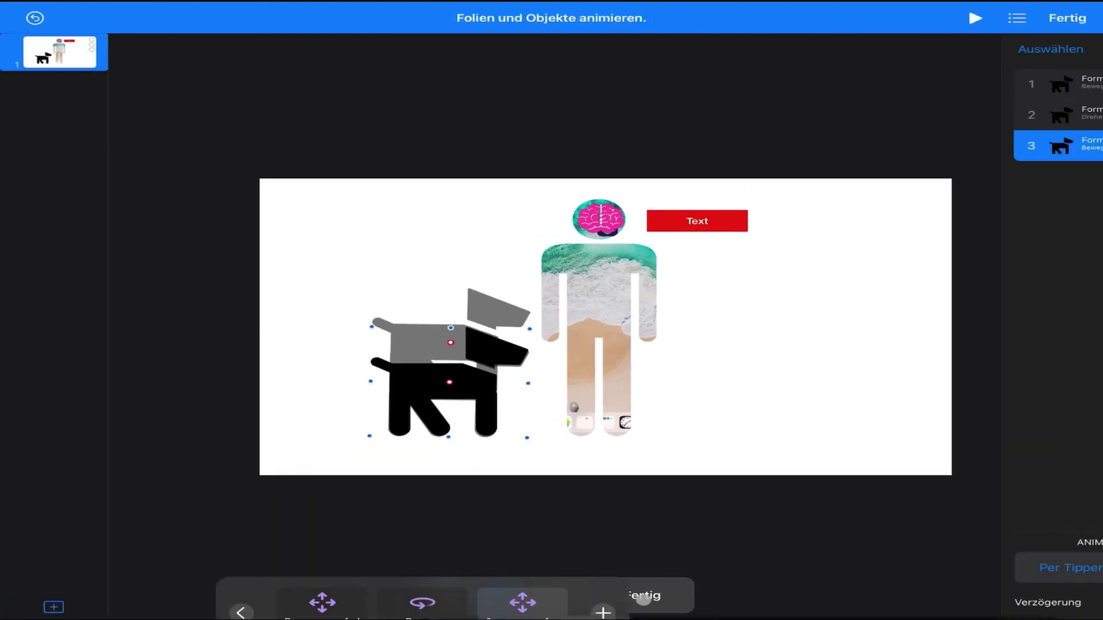
left_click(524, 577)
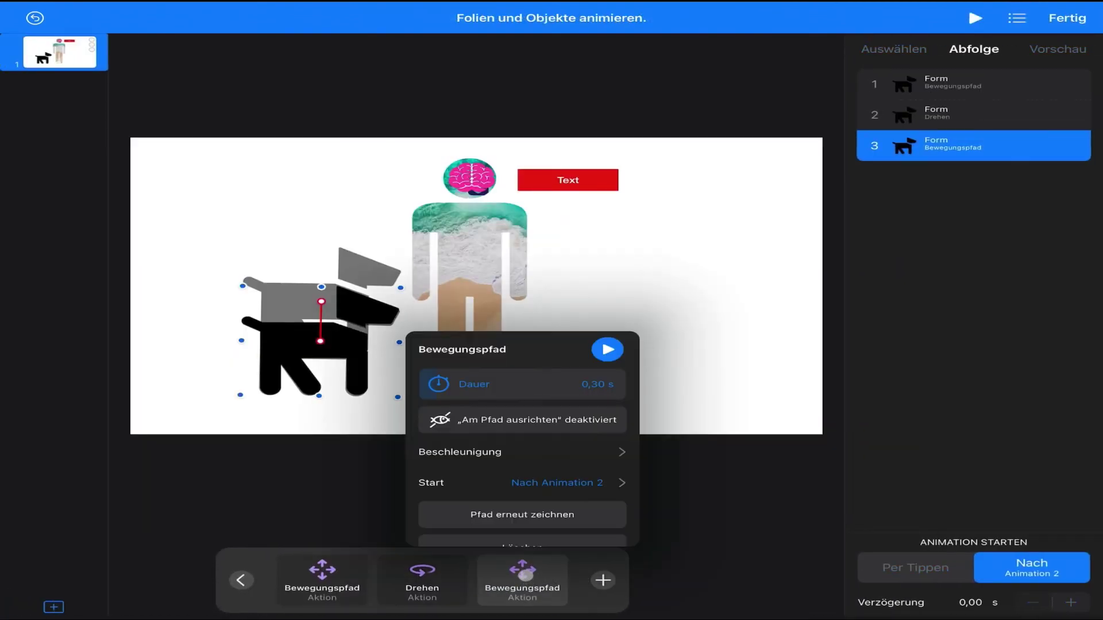
scroll(573, 448, "down", 1)
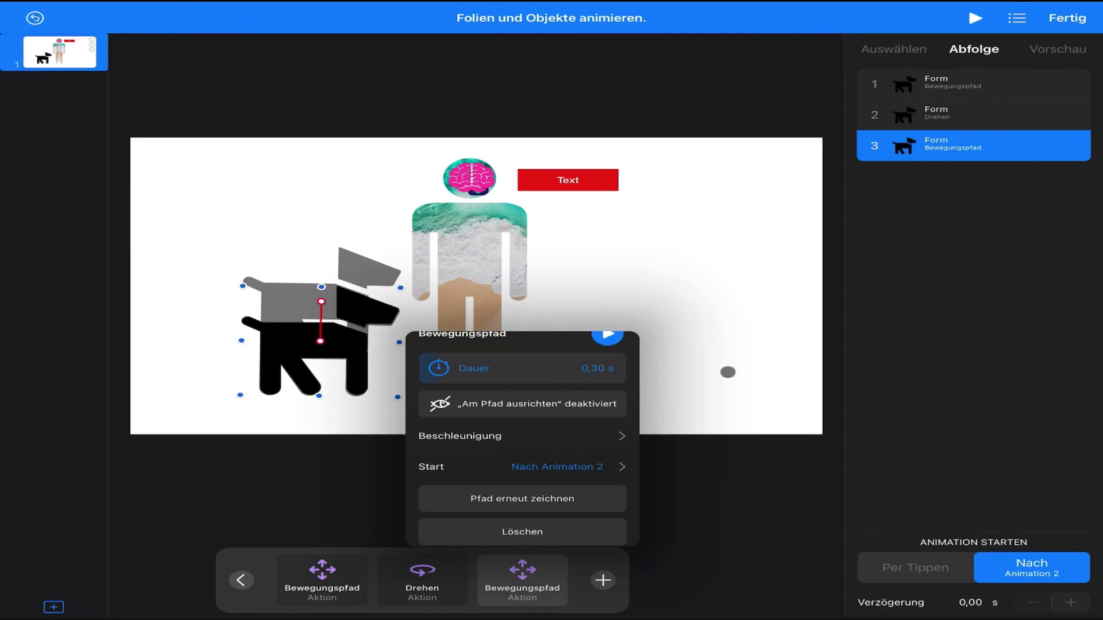
left_click(727, 372)
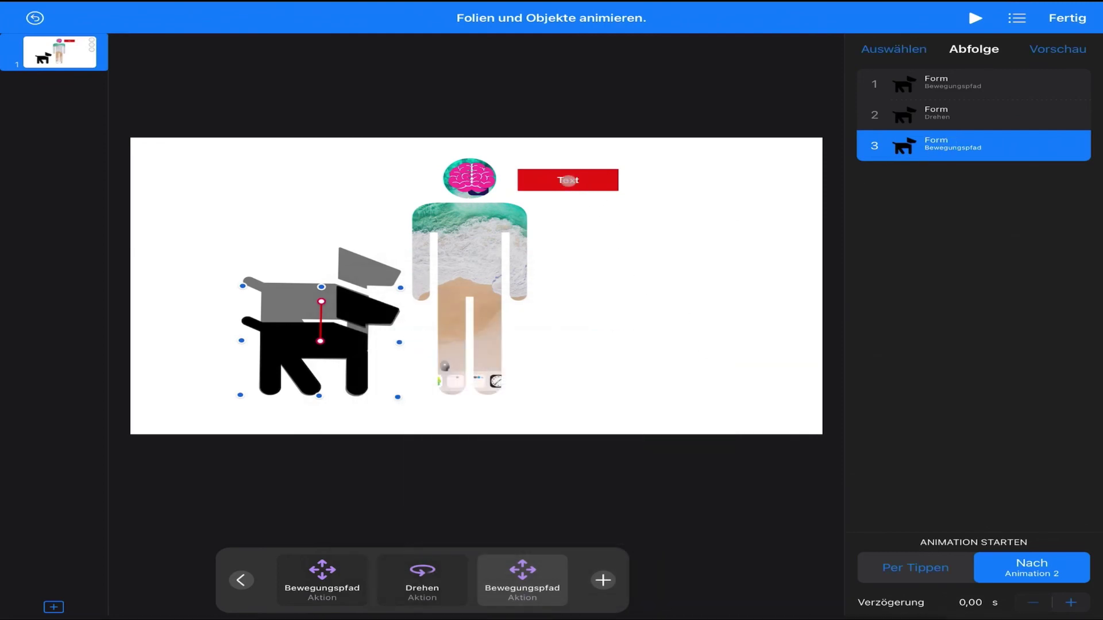
left_click(568, 181)
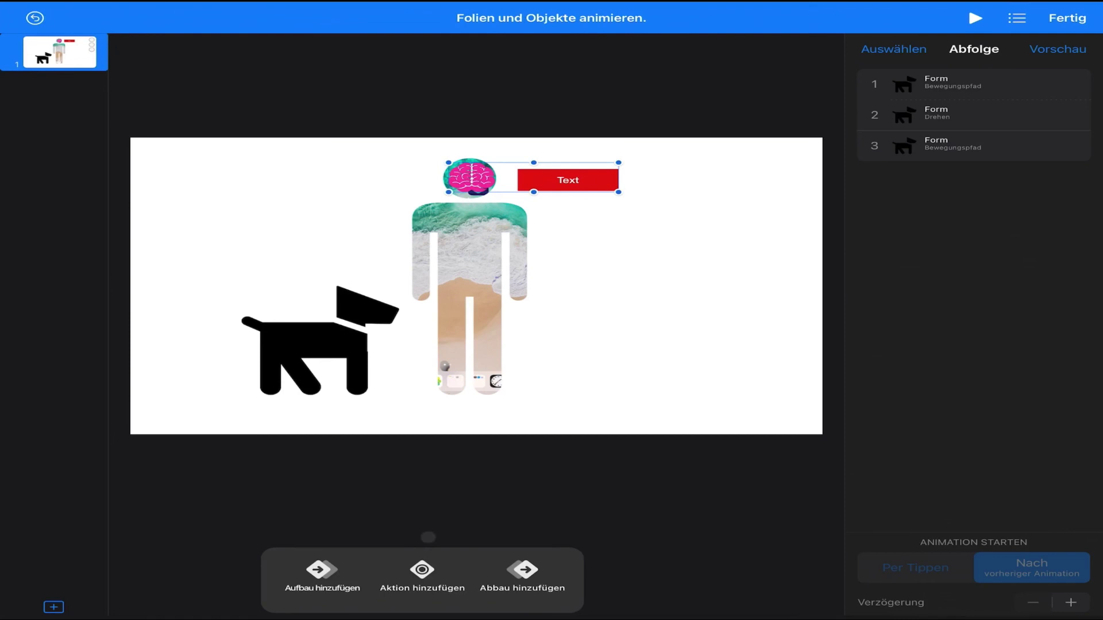
Step: Give the brain-and-Text group a Wackeln wobble, second in order, starting Mit Animation 1
left_click(422, 570)
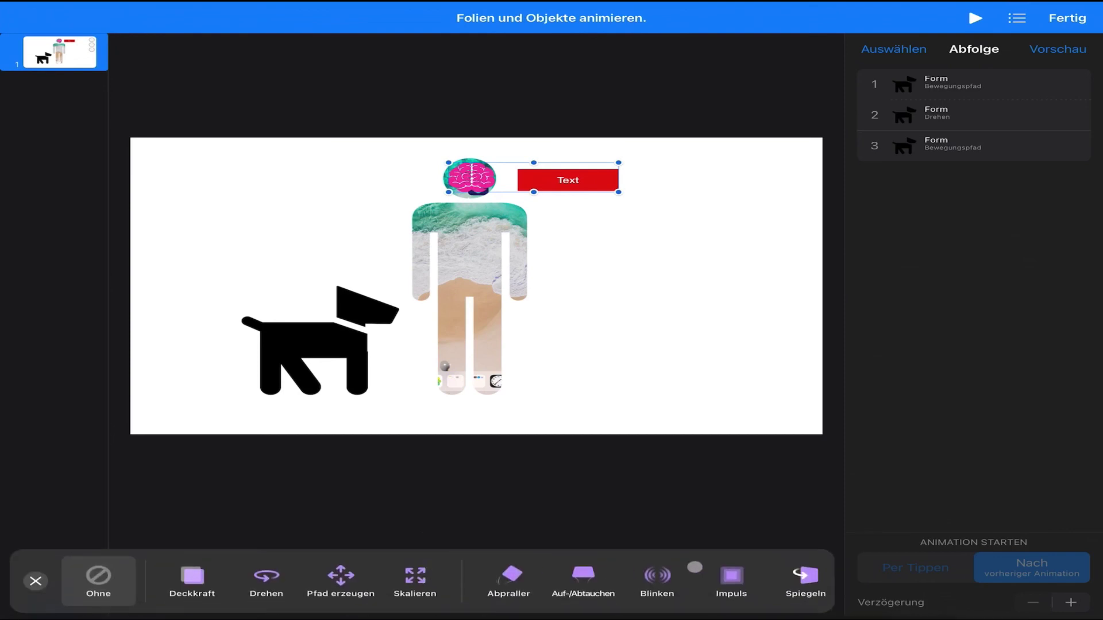
scroll(422, 580, "right", 3)
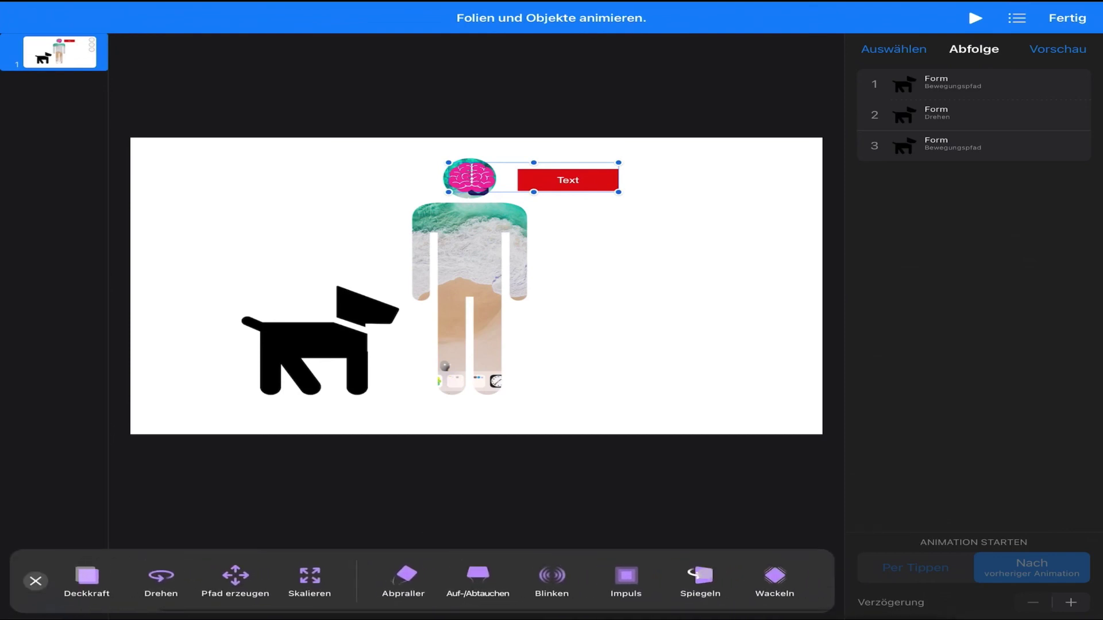
left_click(777, 577)
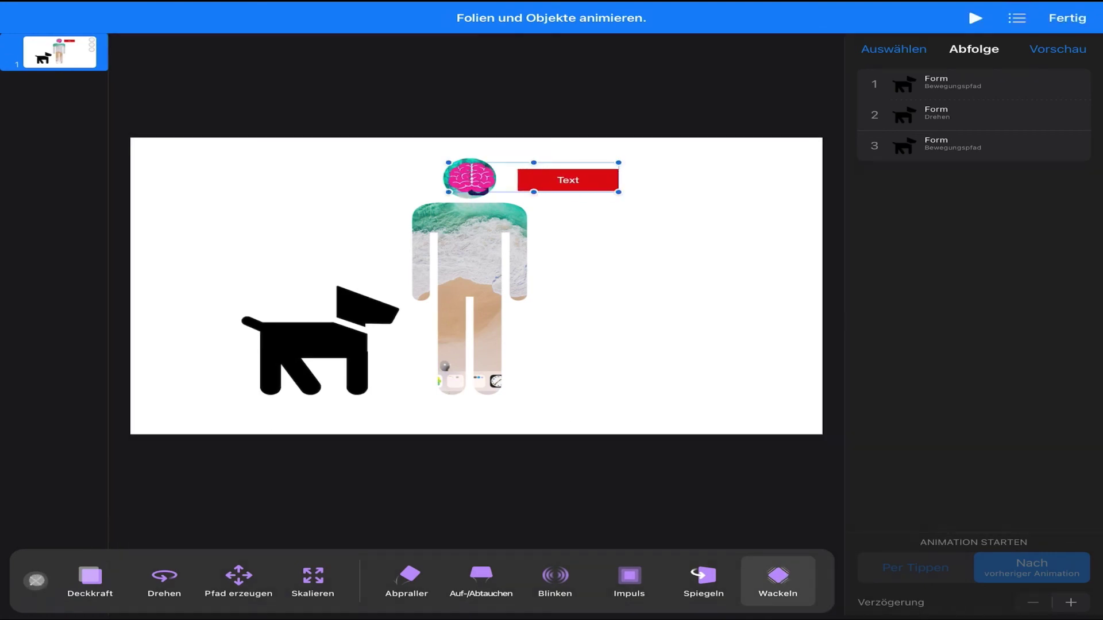
left_click(36, 580)
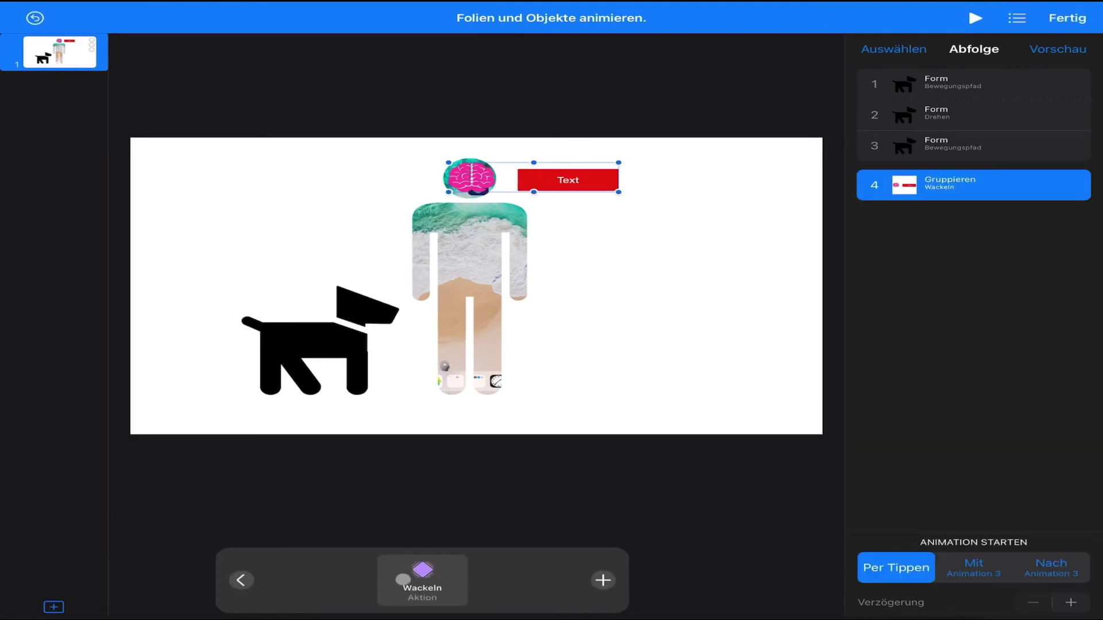
left_click(428, 576)
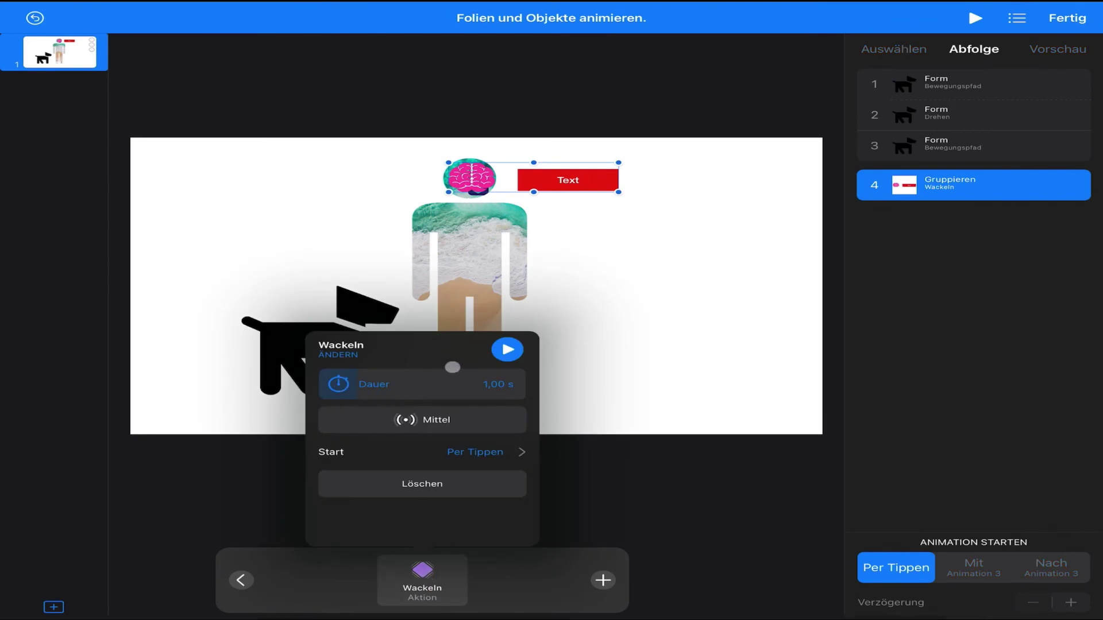
left_click(483, 455)
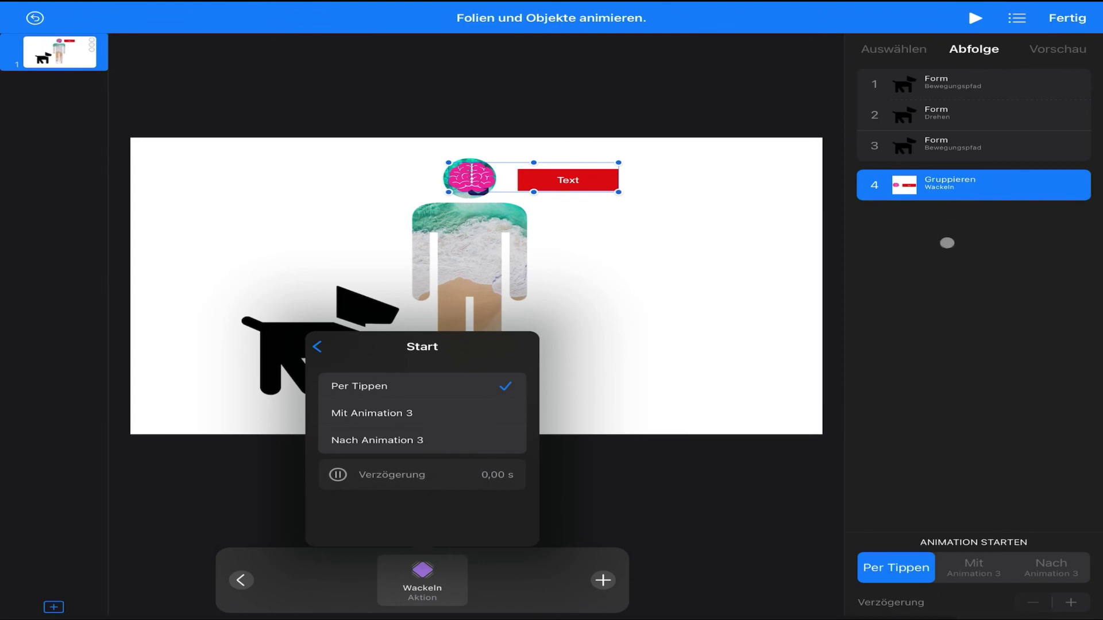
left_click(946, 243)
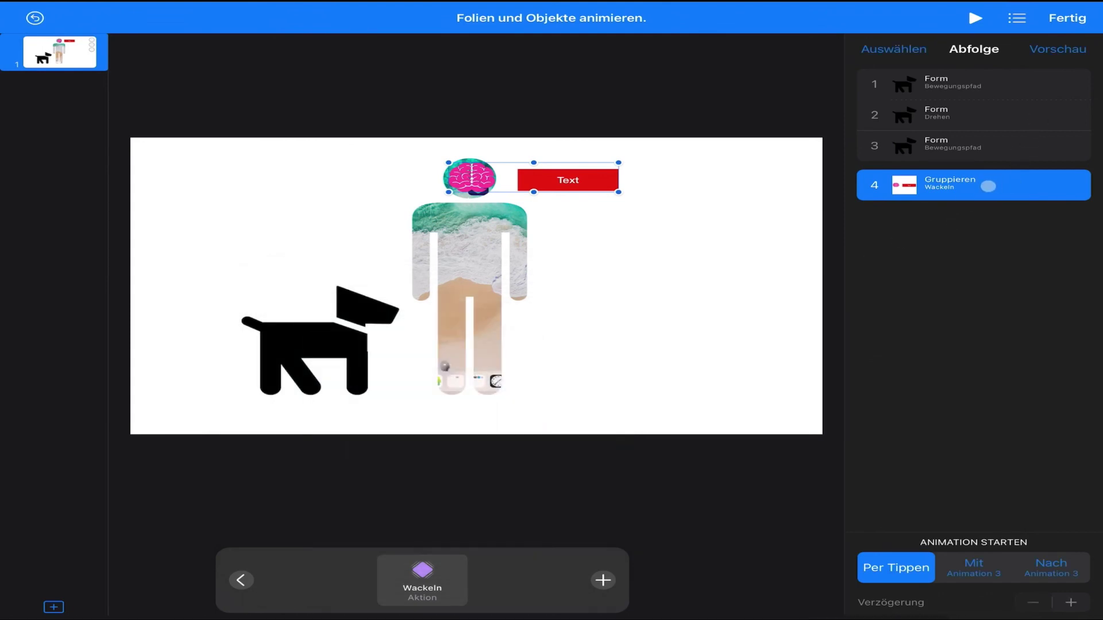
mouse_move(988, 183)
left_mouse_down()
mouse_move(958, 180)
mouse_move(959, 94)
mouse_move(1004, 82)
mouse_move(998, 101)
left_mouse_up()
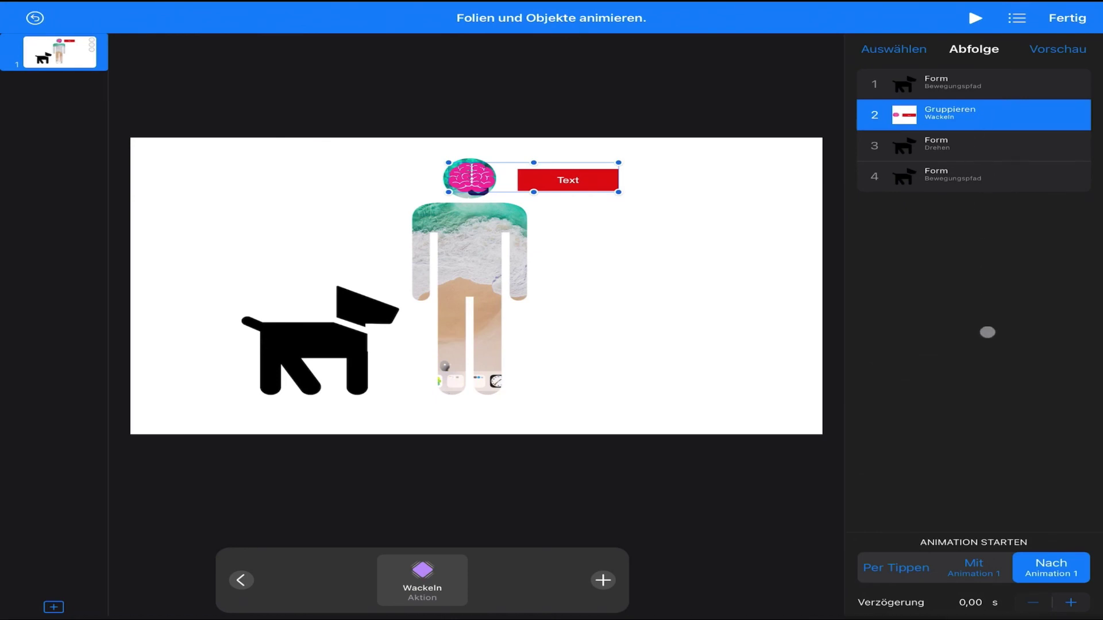
left_click(973, 569)
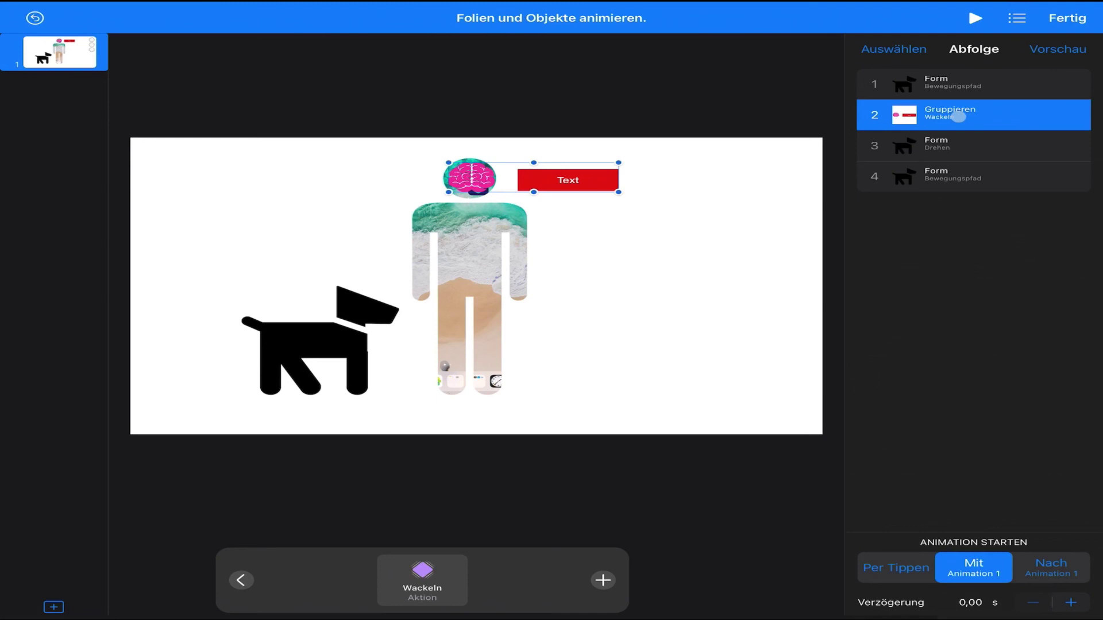
Step: Review the dog's animations in the list and leave Animate mode with Fertig
left_click(959, 145)
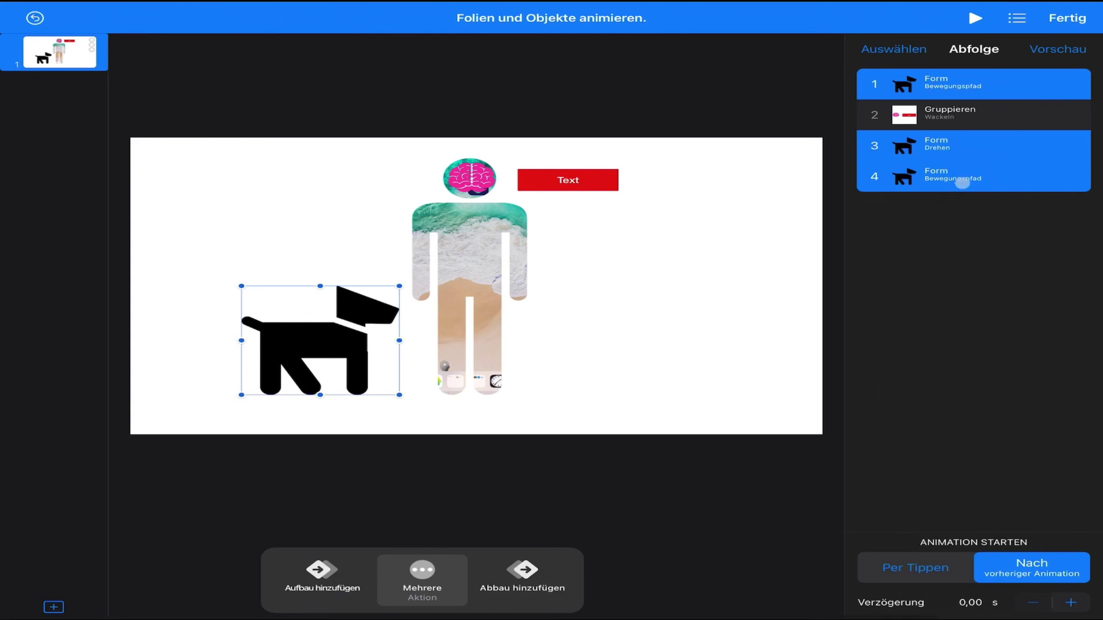
left_click(964, 182)
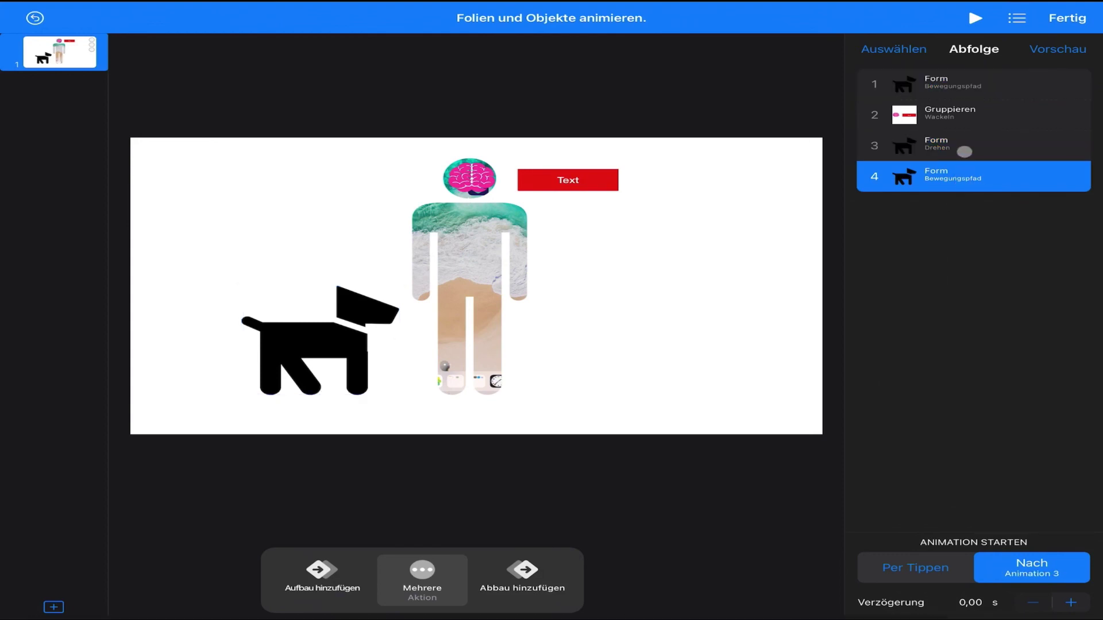
left_click(965, 151)
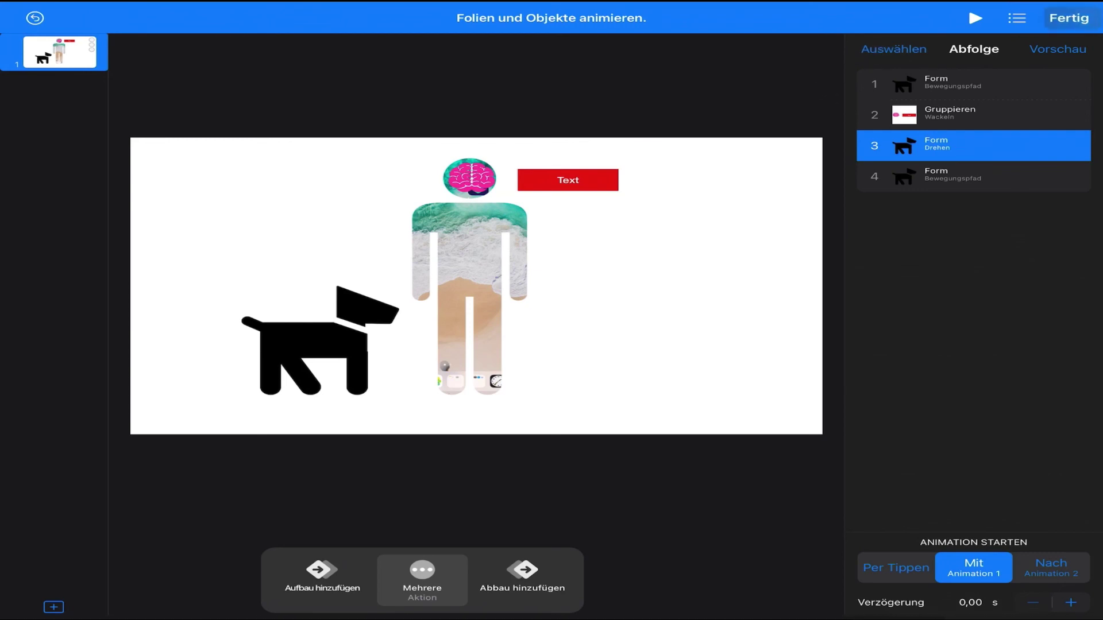
left_click(1067, 18)
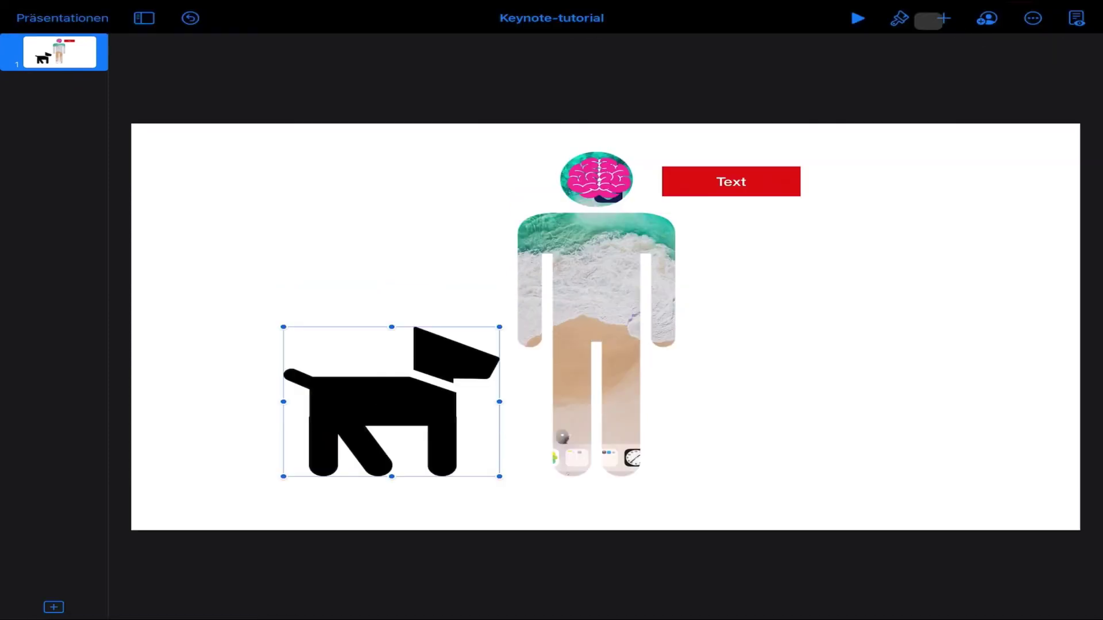
Step: Play the slide full screen to preview its animations, then open the Mehr menu
left_click(839, 20)
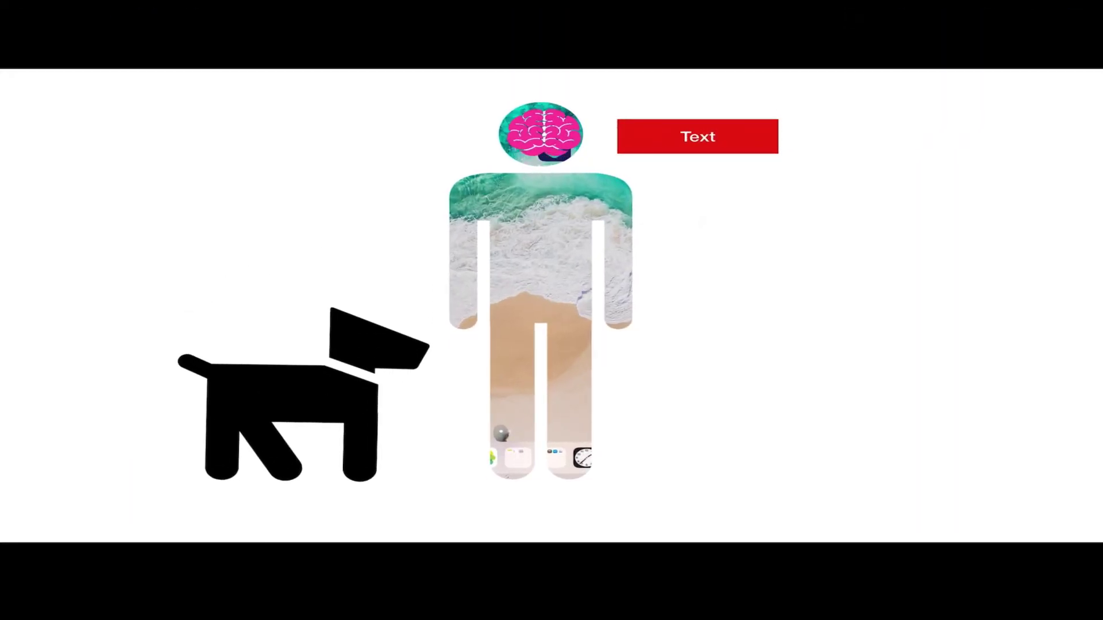
key("Escape")
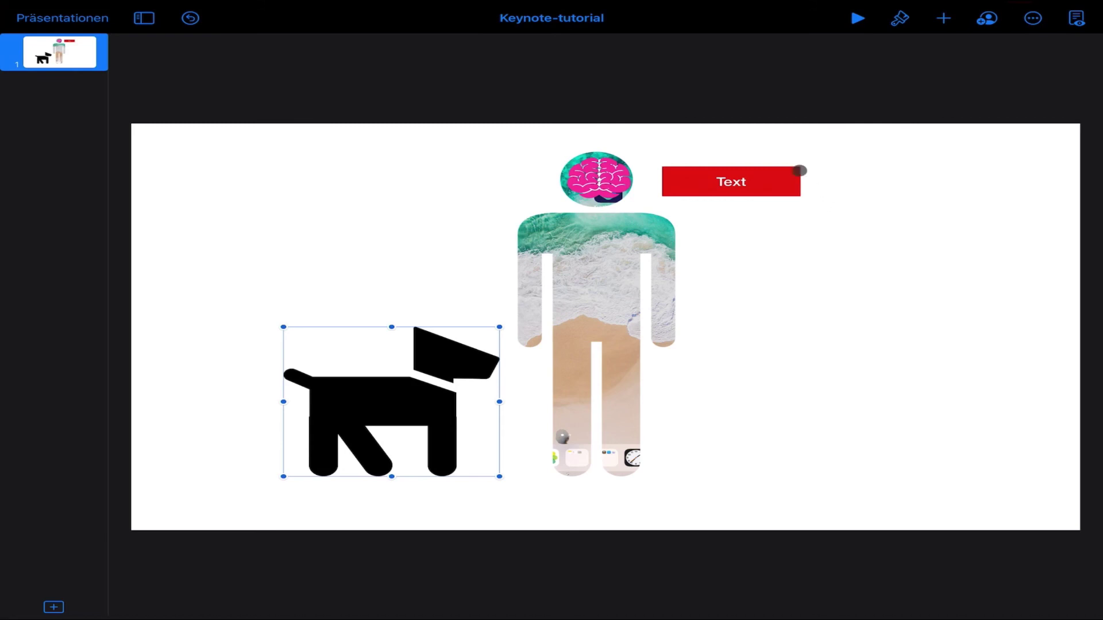
left_click(1032, 18)
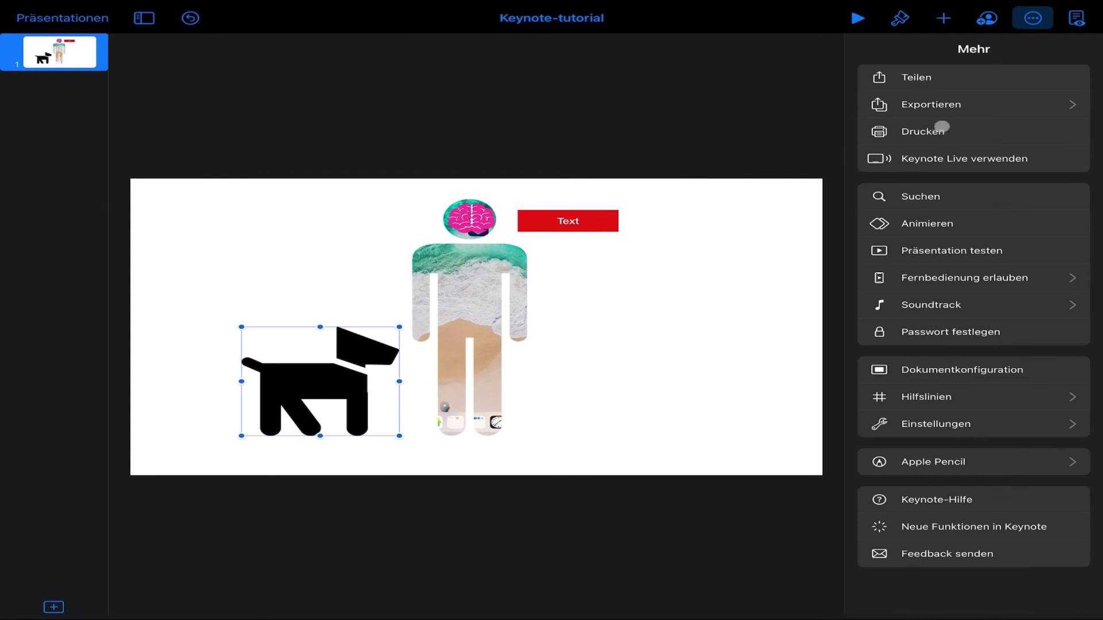
Step: Export the slide as an animated GIF at Groß size and 15 fps
left_click(932, 105)
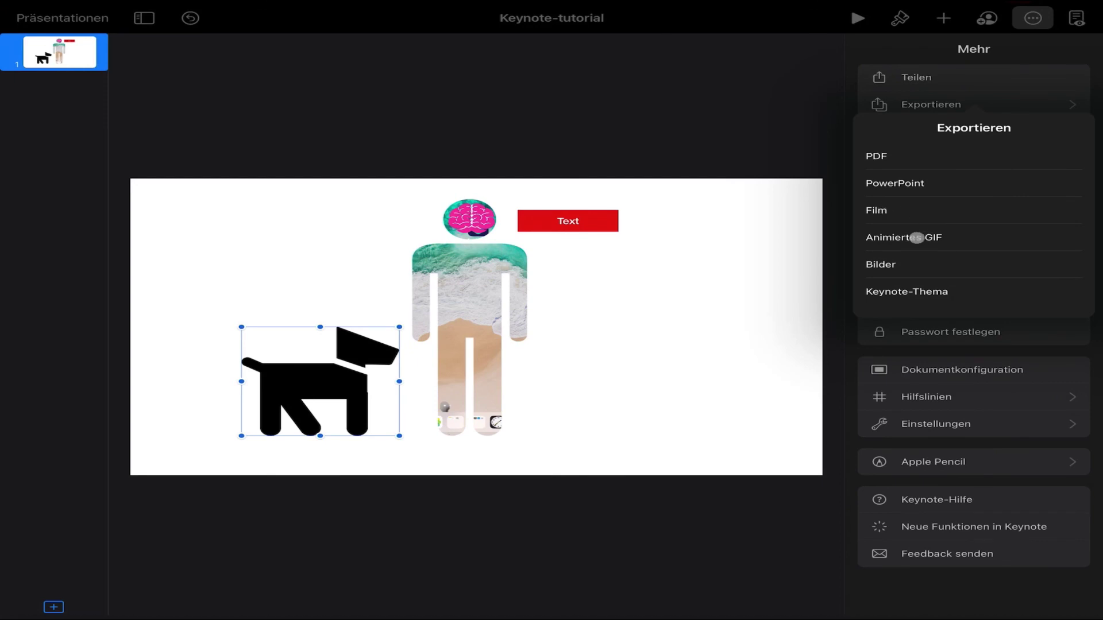
left_click(916, 237)
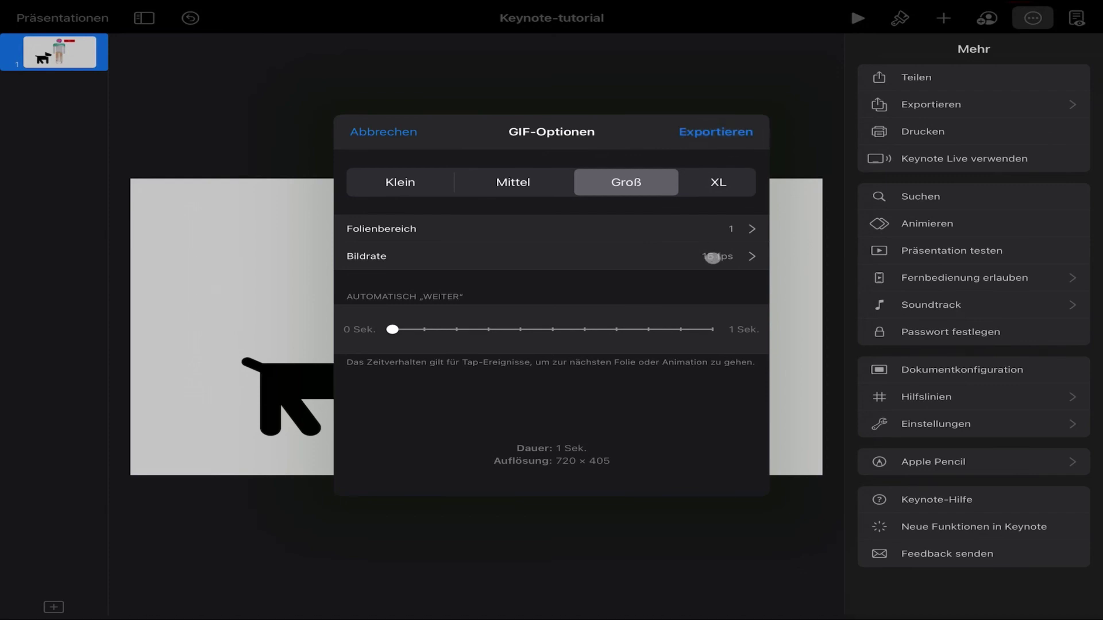
left_click(712, 256)
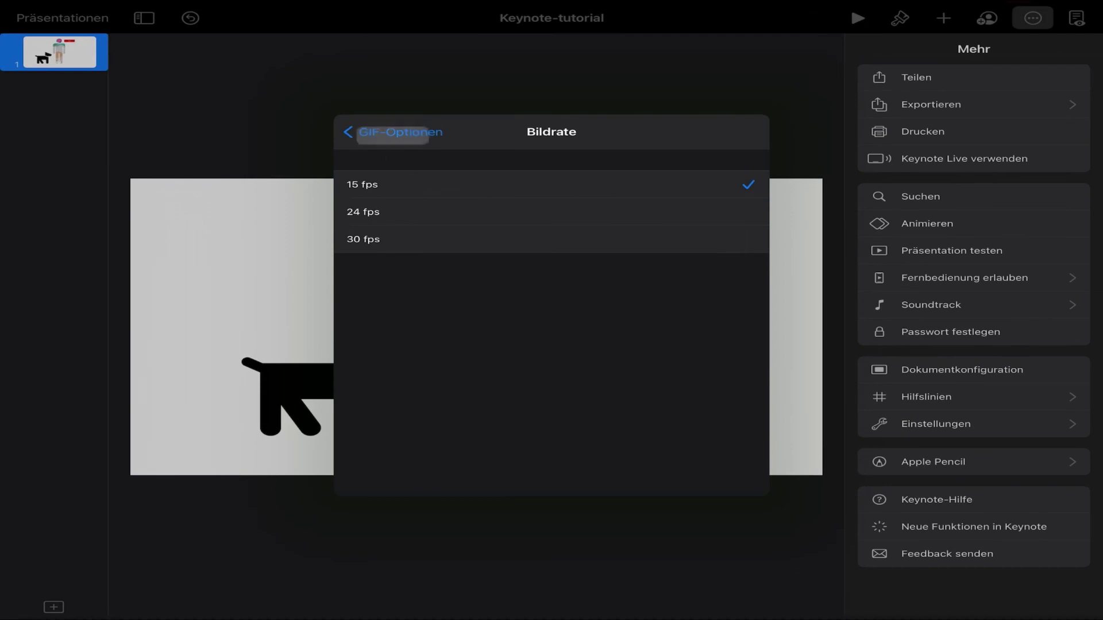
left_click(392, 133)
left_click(718, 132)
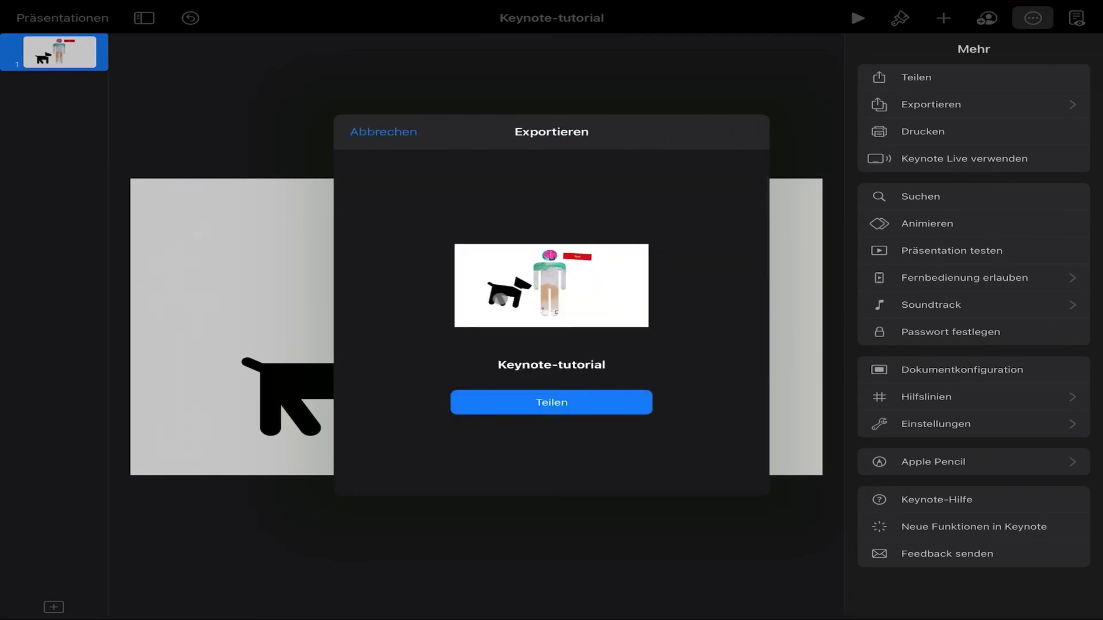
Step: Save the GIF to Files as hundi1 in the ipad-keynote-tutorial folder
left_click(553, 402)
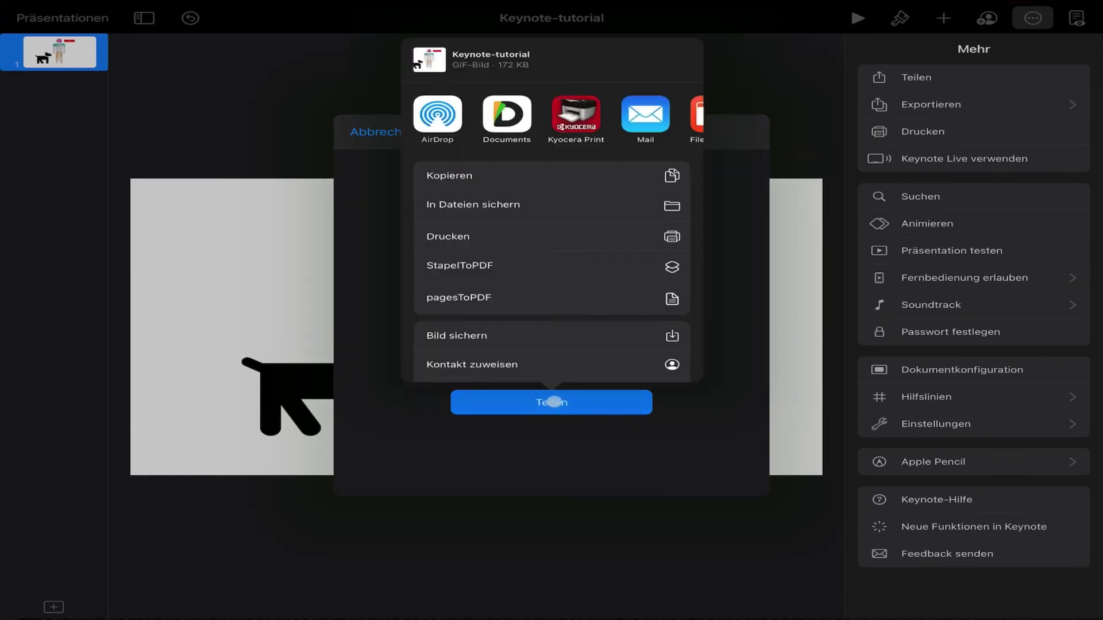
left_click(493, 205)
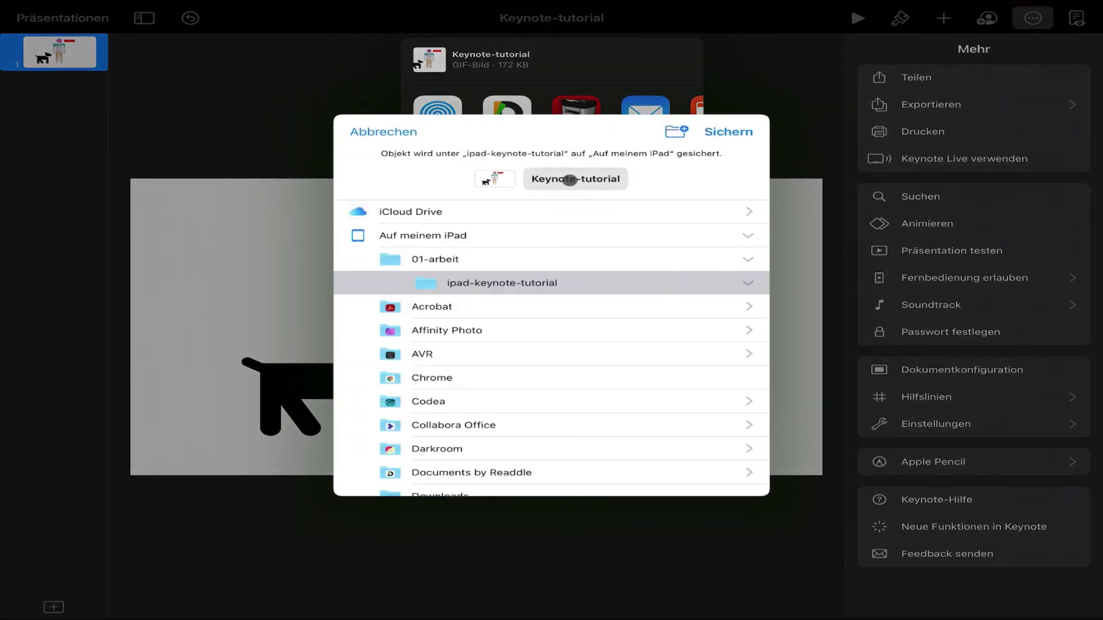
left_click(569, 180)
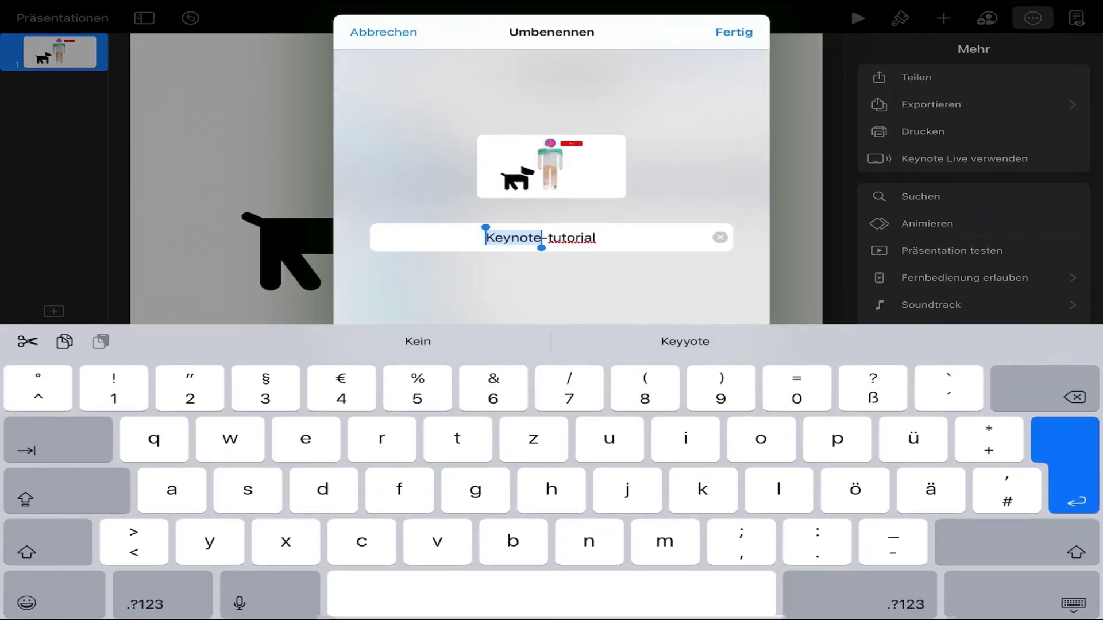
double_click(540, 237)
type("hundi1")
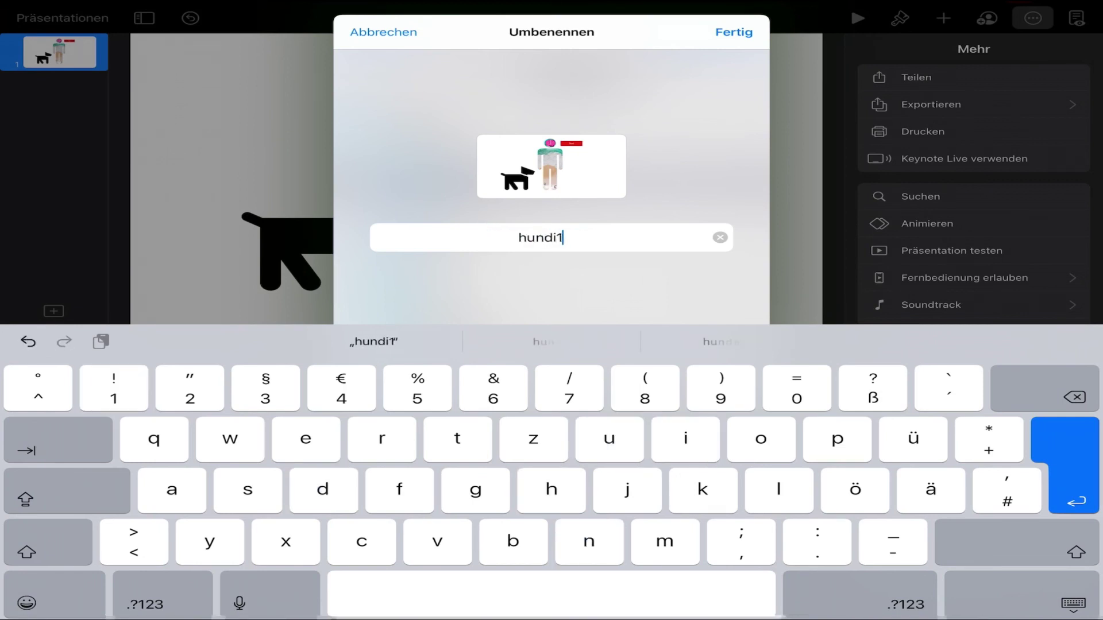
key("Return")
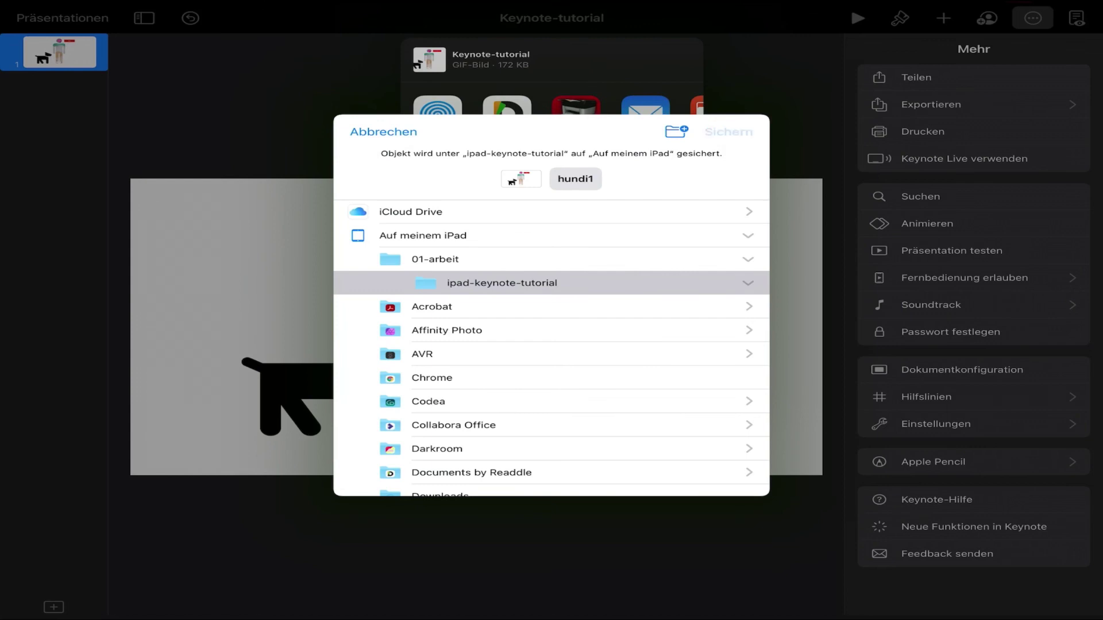
left_click(728, 131)
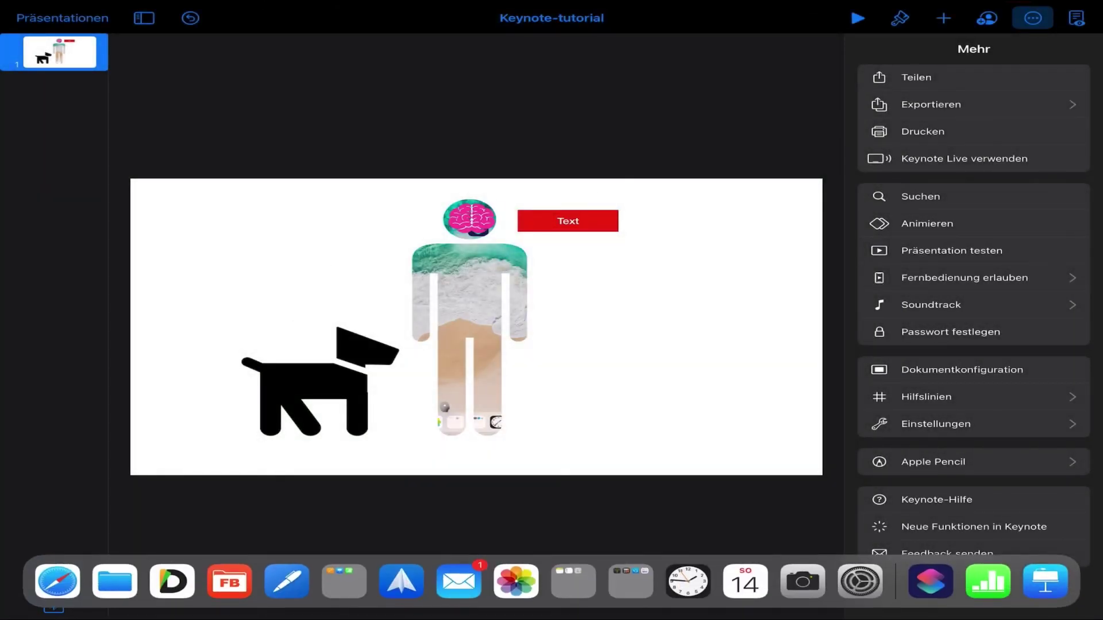
Step: Preview hundi1 in Files, then drag it onto the Keynote slide and play it
left_click(115, 585)
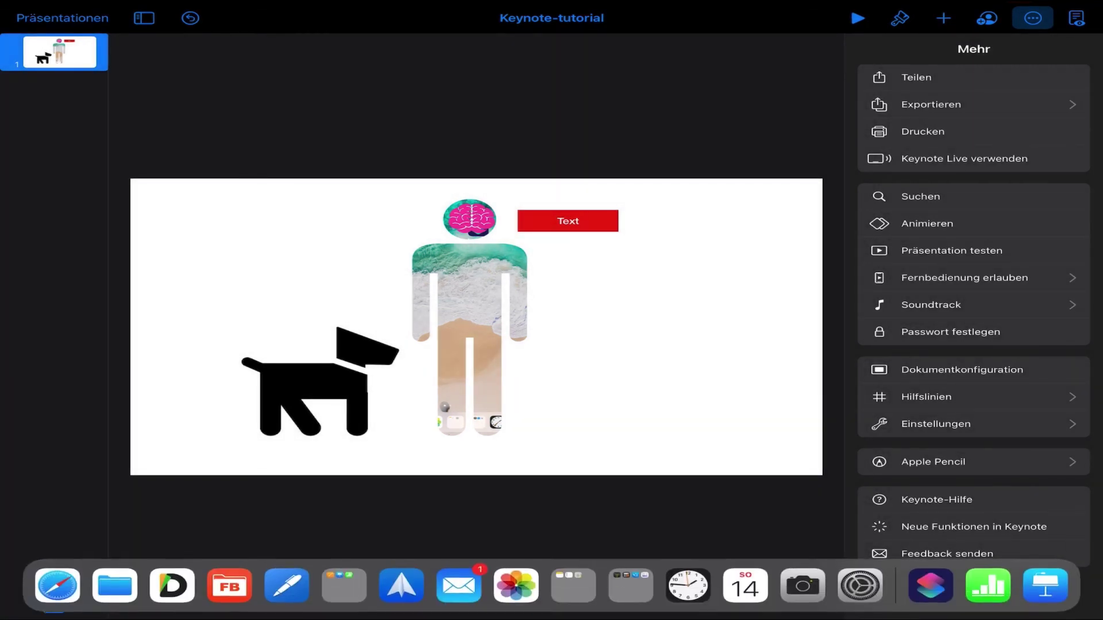
left_click(116, 583)
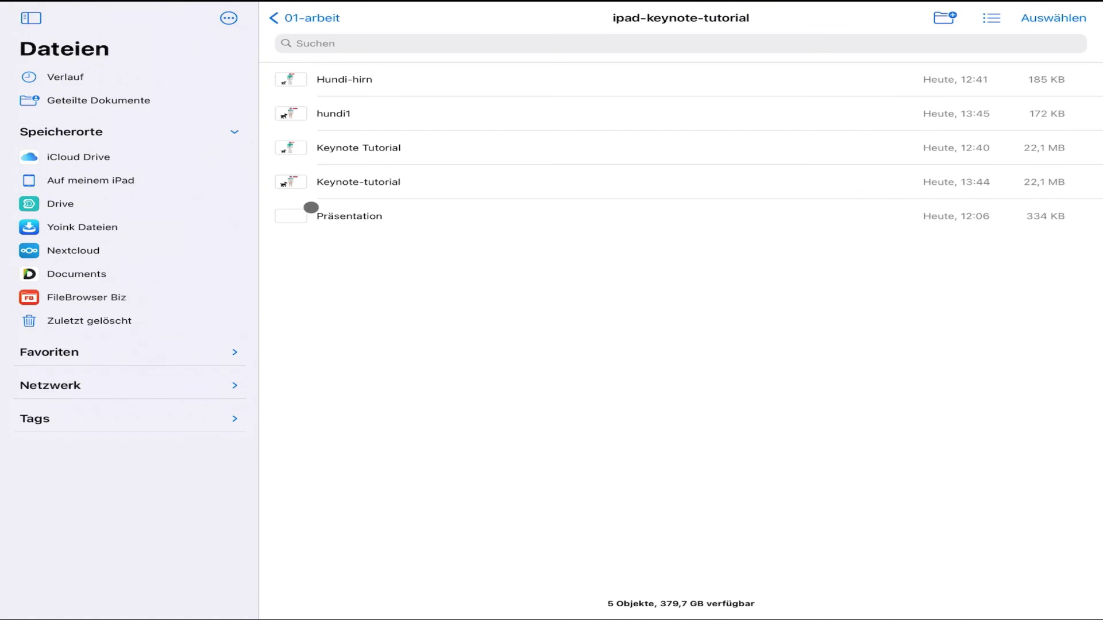
left_click(336, 113)
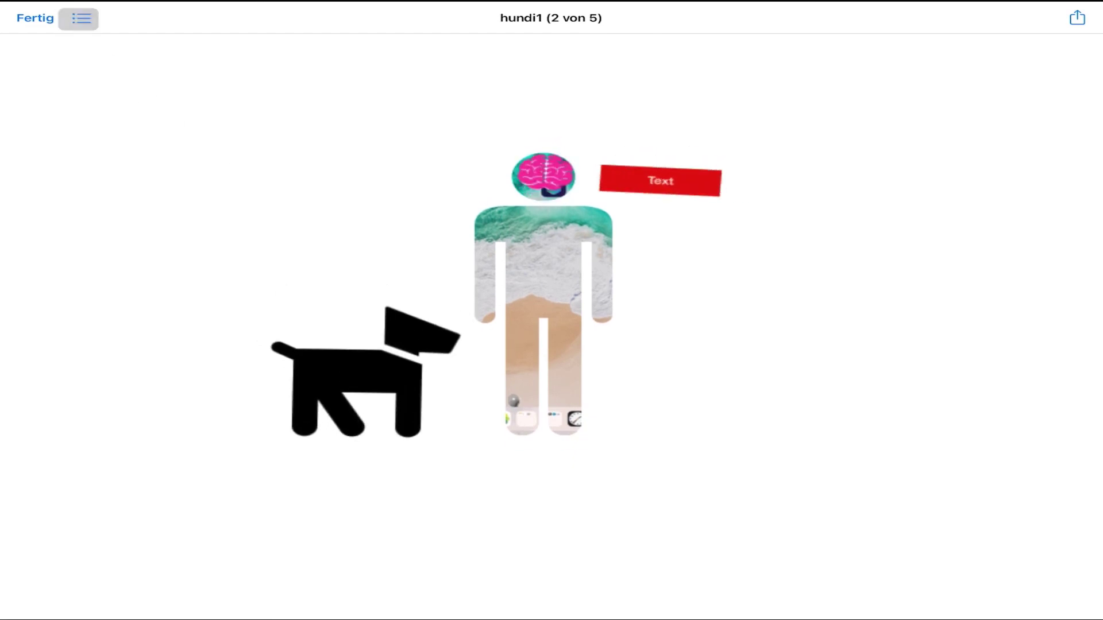
left_click(35, 18)
mouse_move(333, 114)
left_mouse_down()
mouse_move(451, 398)
mouse_move(494, 411)
mouse_move(624, 335)
left_mouse_up()
left_click(624, 335)
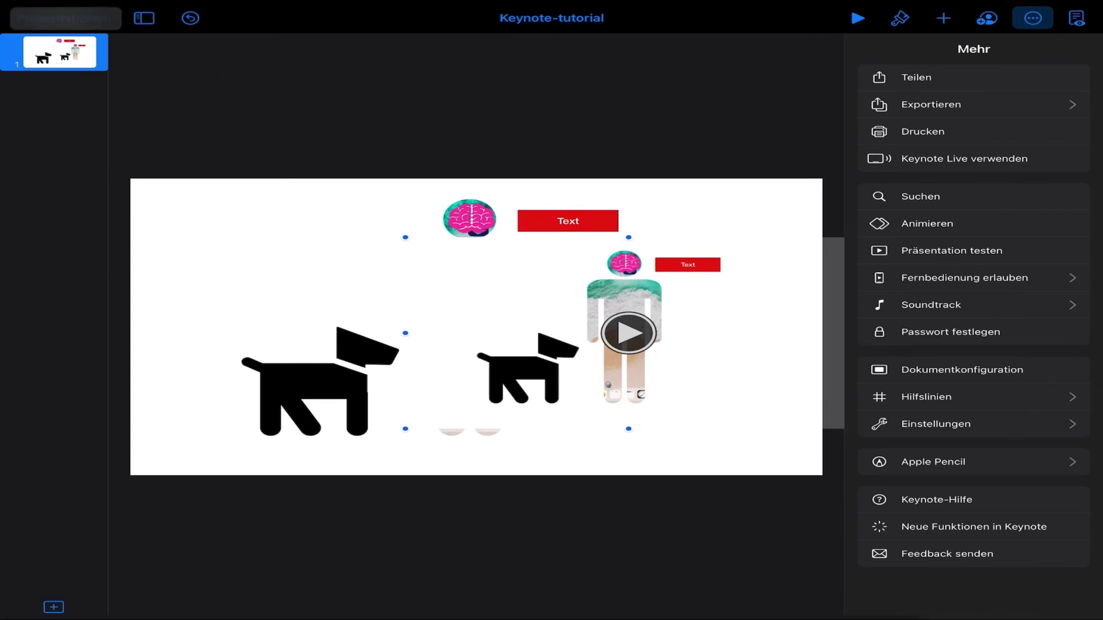
Step: Close Keynote-tutorial and open yt-keynote-tutorial-intro from the 01-arbeit folder
left_click(62, 18)
left_click(305, 18)
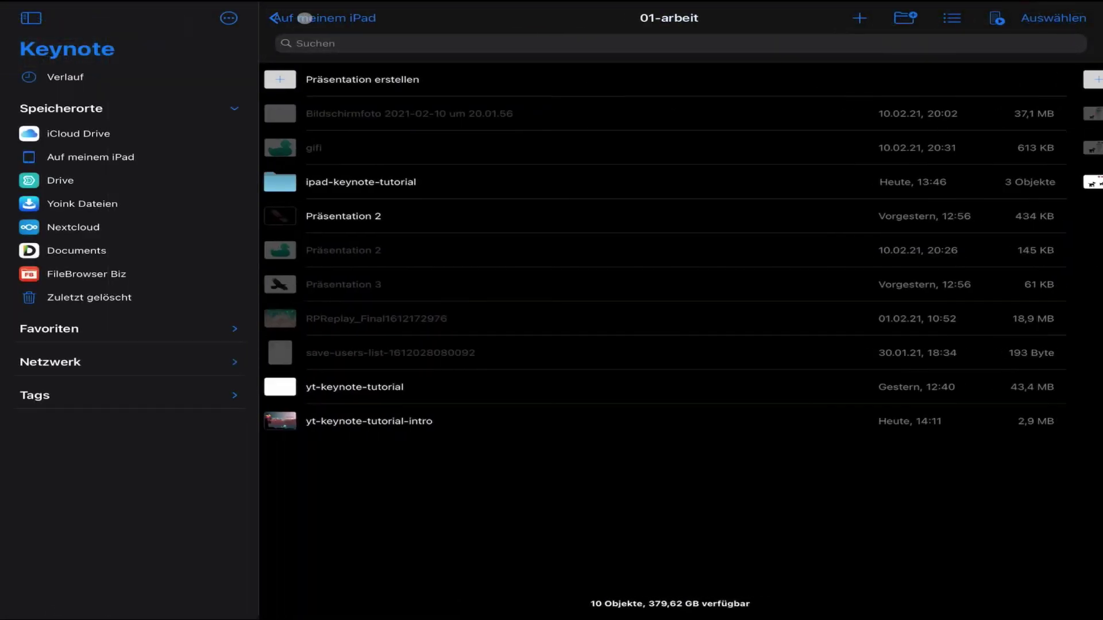
left_click(352, 422)
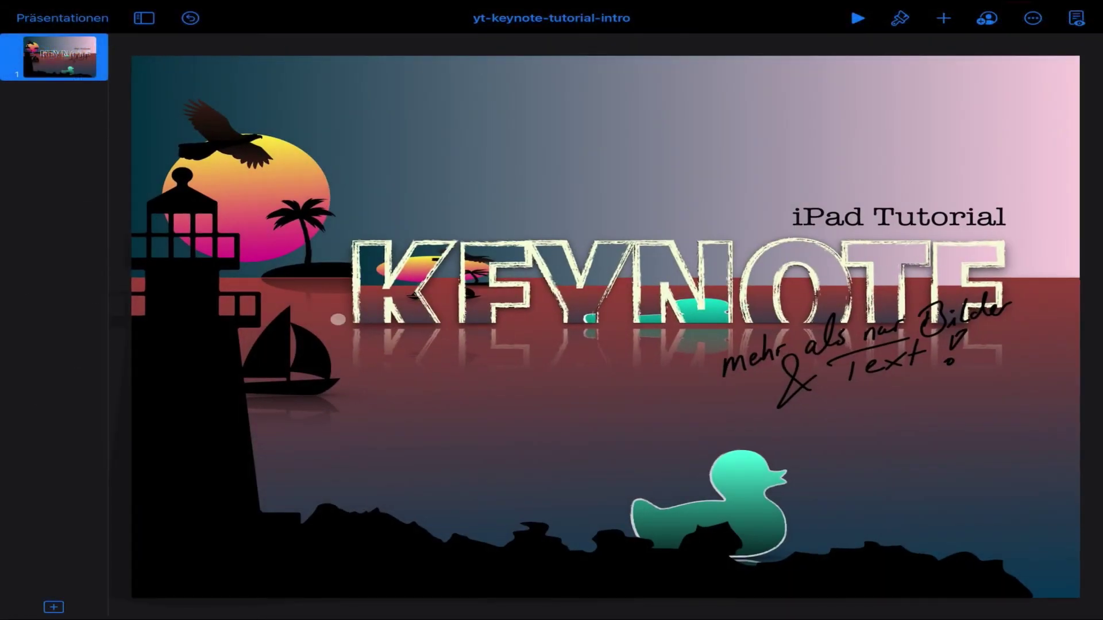
left_click(235, 136)
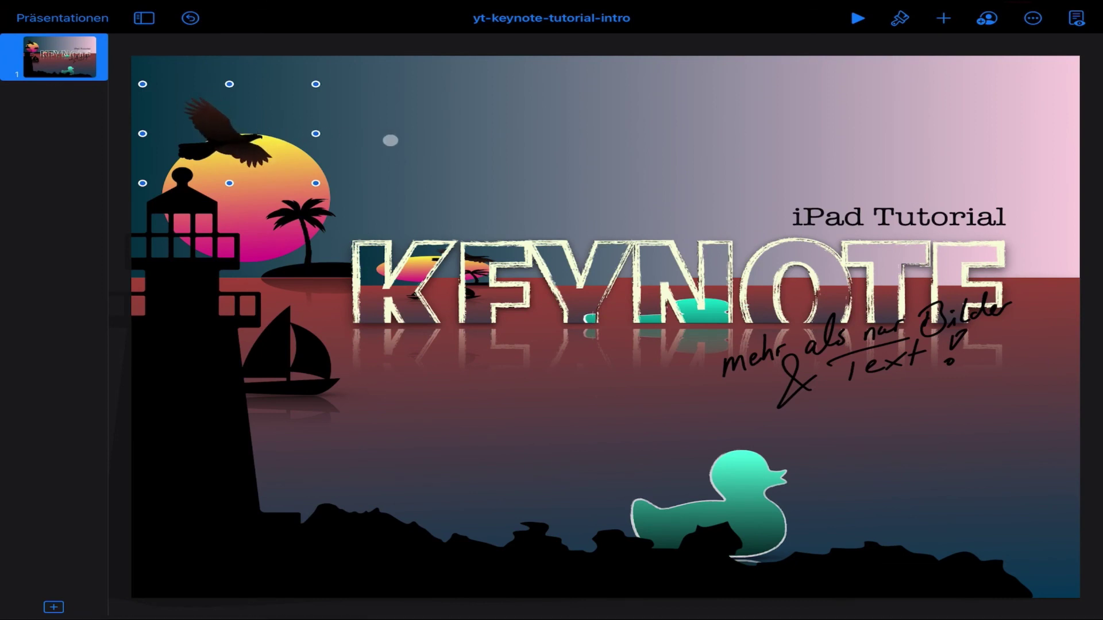
left_click(290, 350)
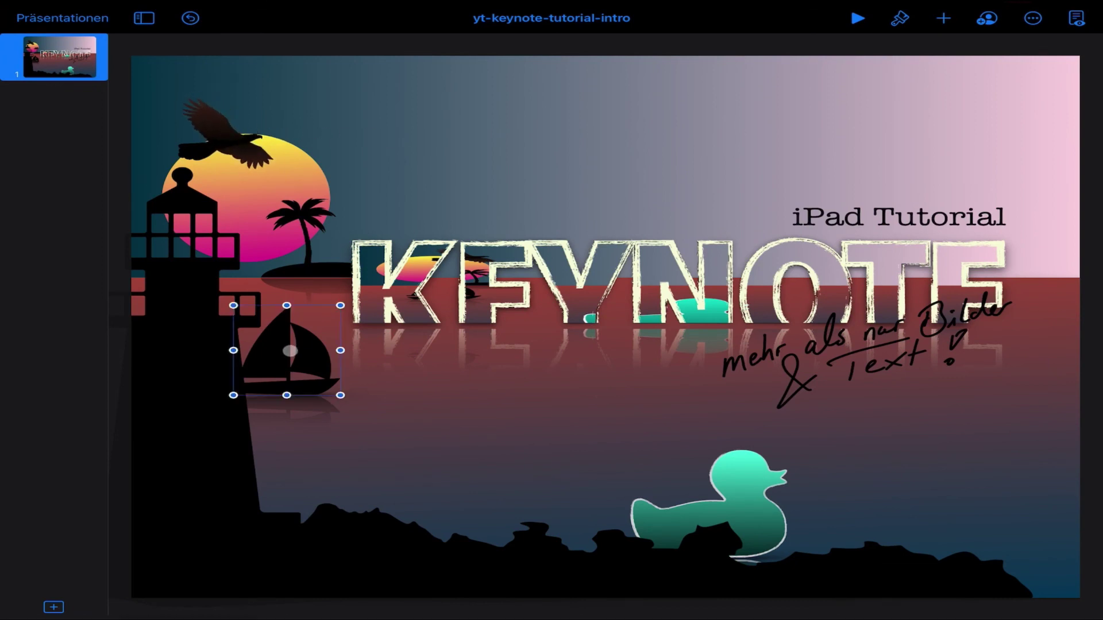
left_click(754, 456)
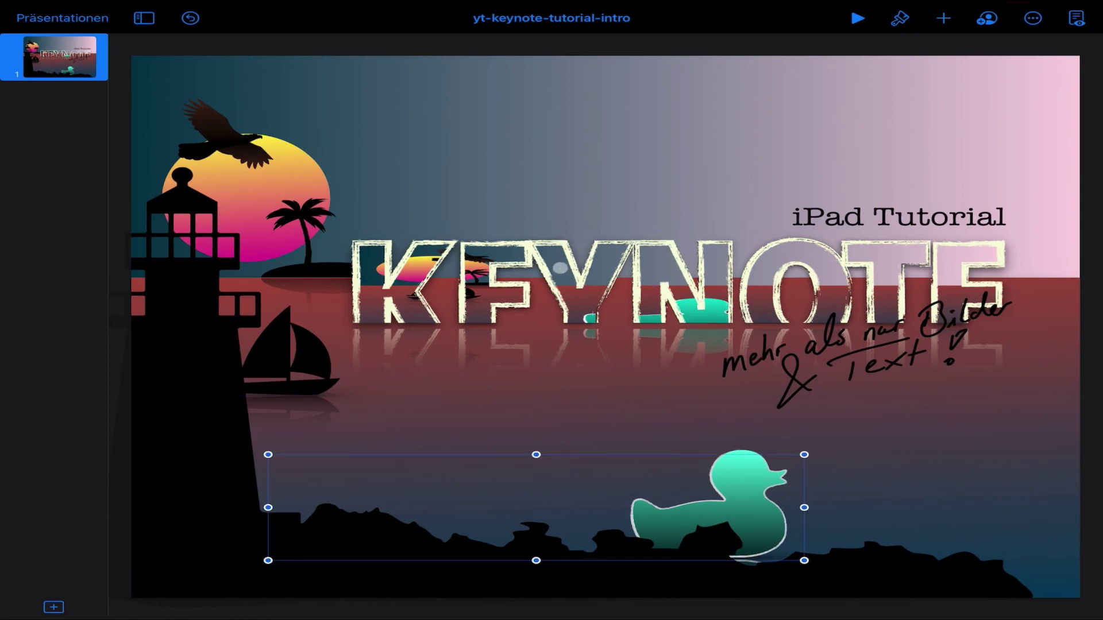
left_click(559, 266)
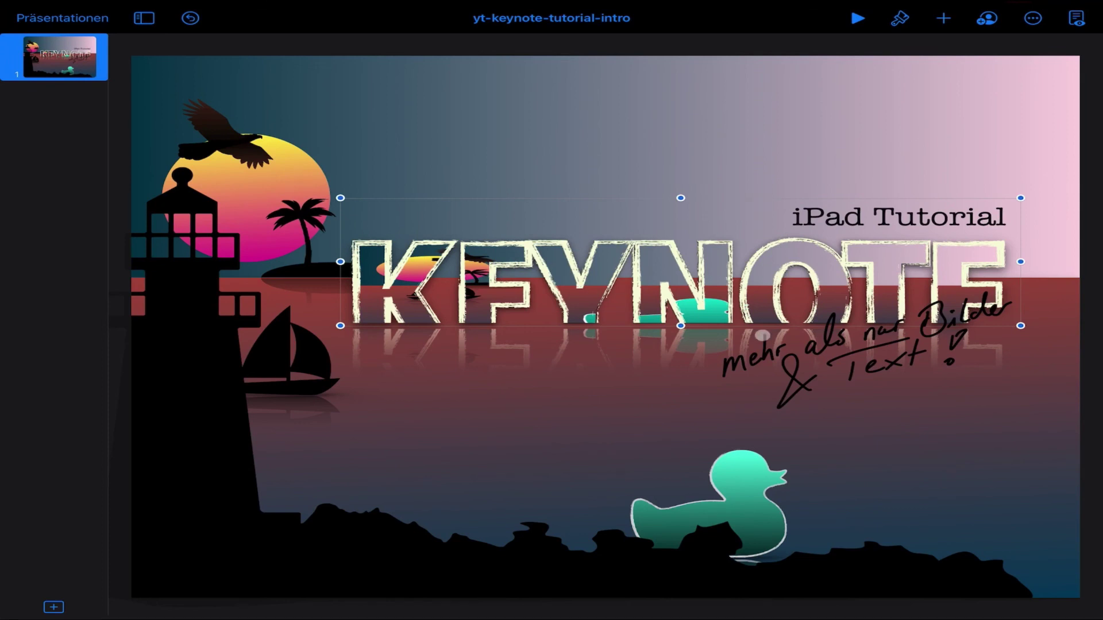
left_click(871, 347)
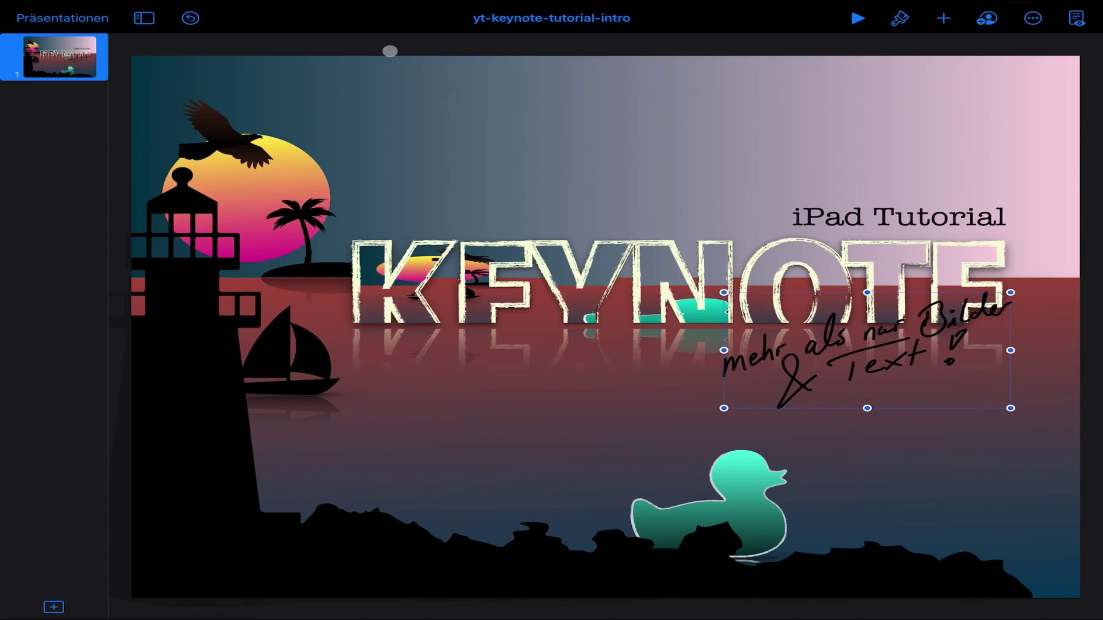
left_click(391, 47)
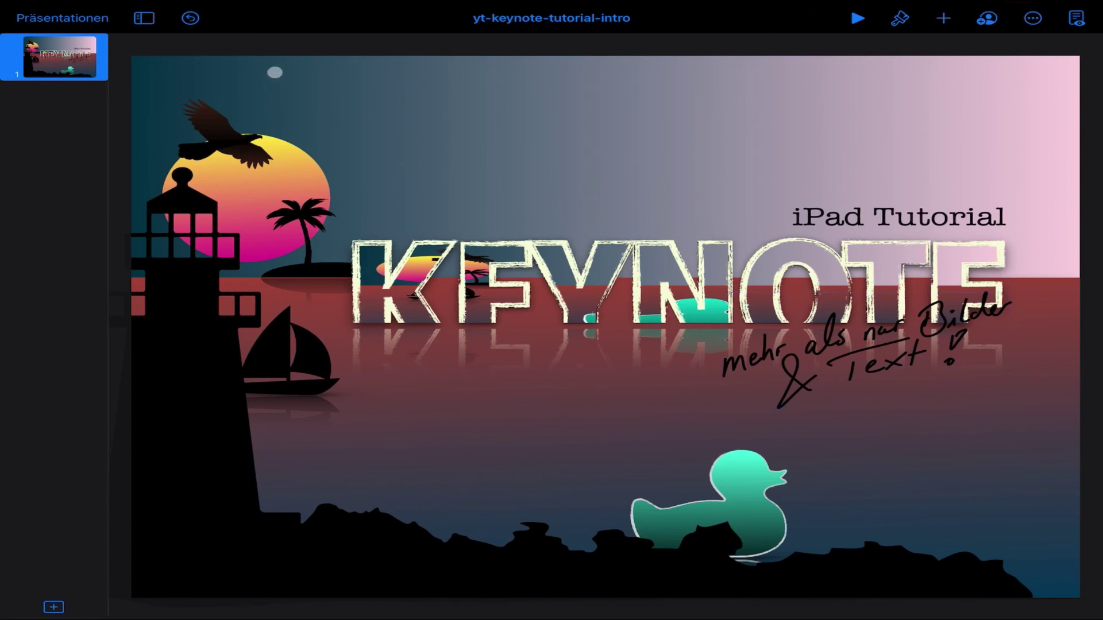
Step: Add an Abschnitt-layout slide after the KEYNOTE intro slide
left_click(53, 607)
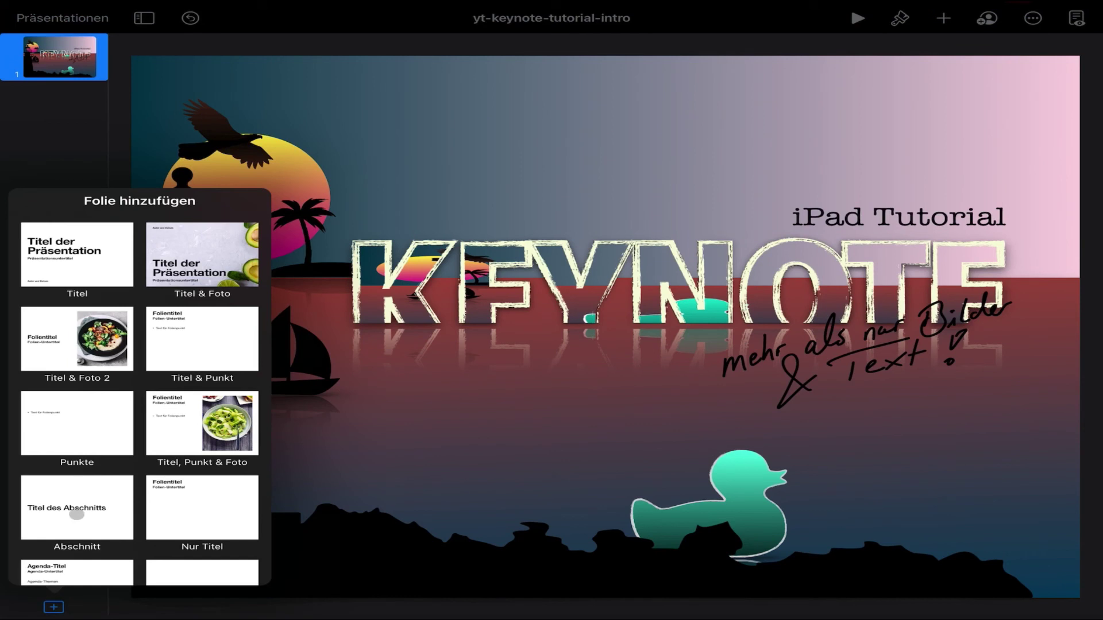
scroll(95, 390, "down", 3)
scroll(140, 402, "up", 3)
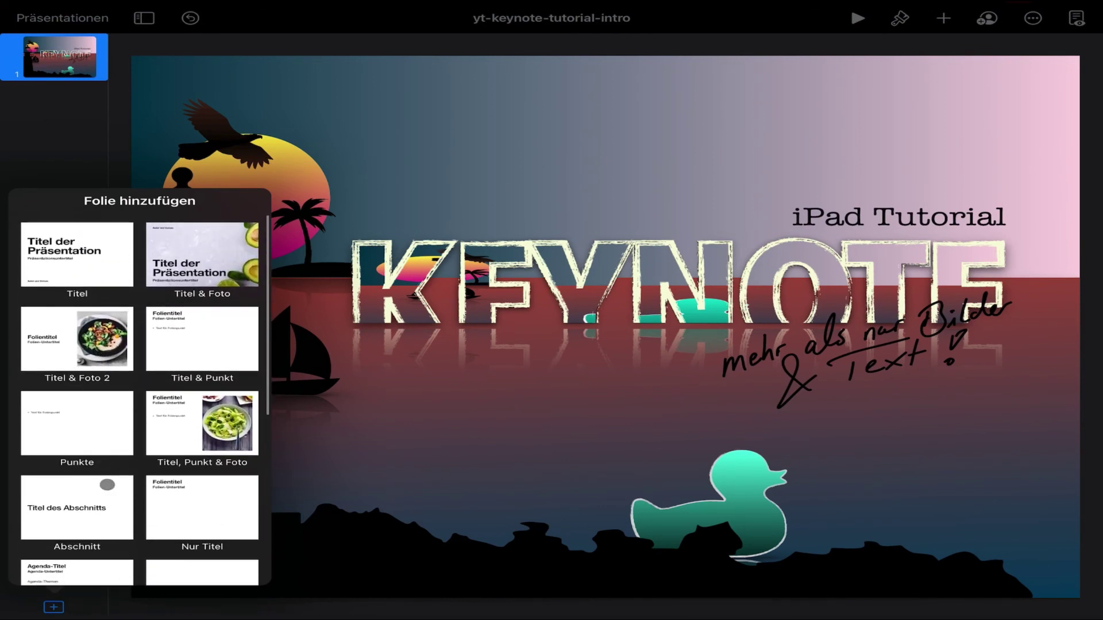
left_click(78, 500)
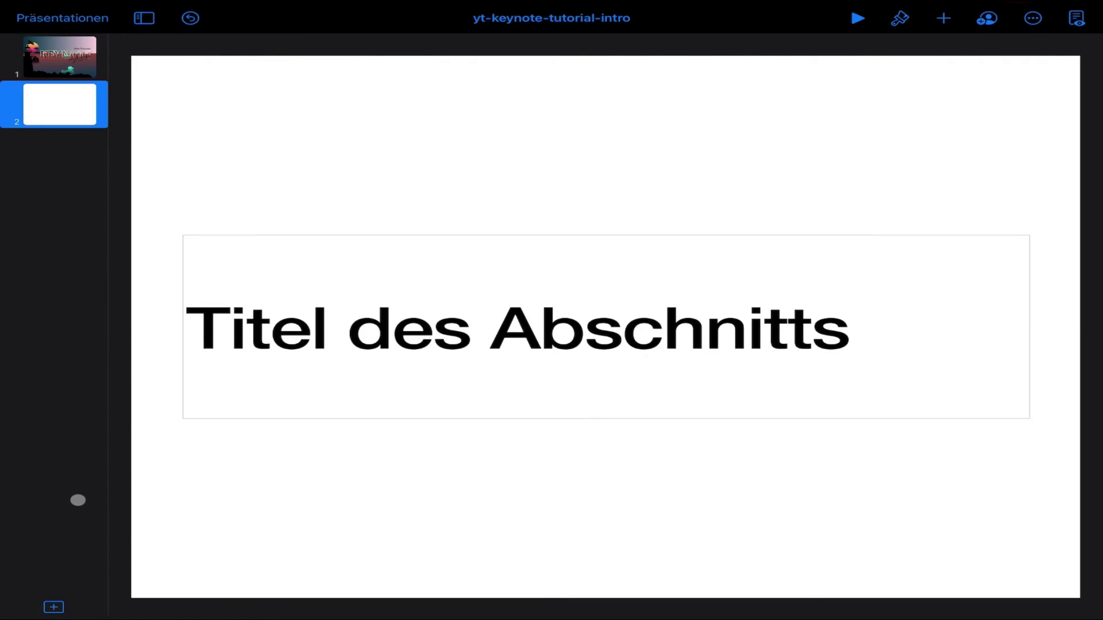